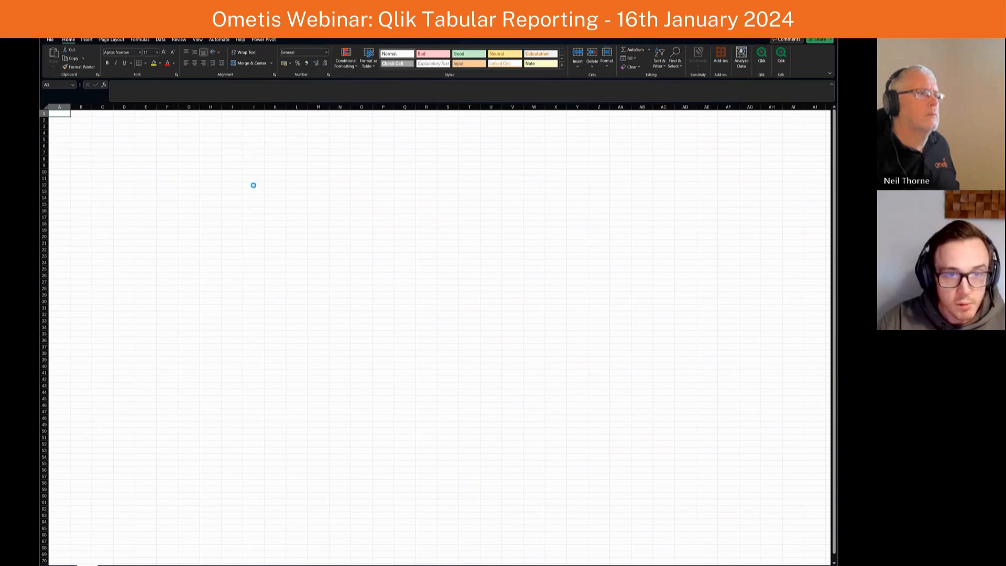
# Step: Show the Qlik add-in pane and choose Qlik Demo Apps as the space for the source app
pyautogui.scroll(5, 253, 185)
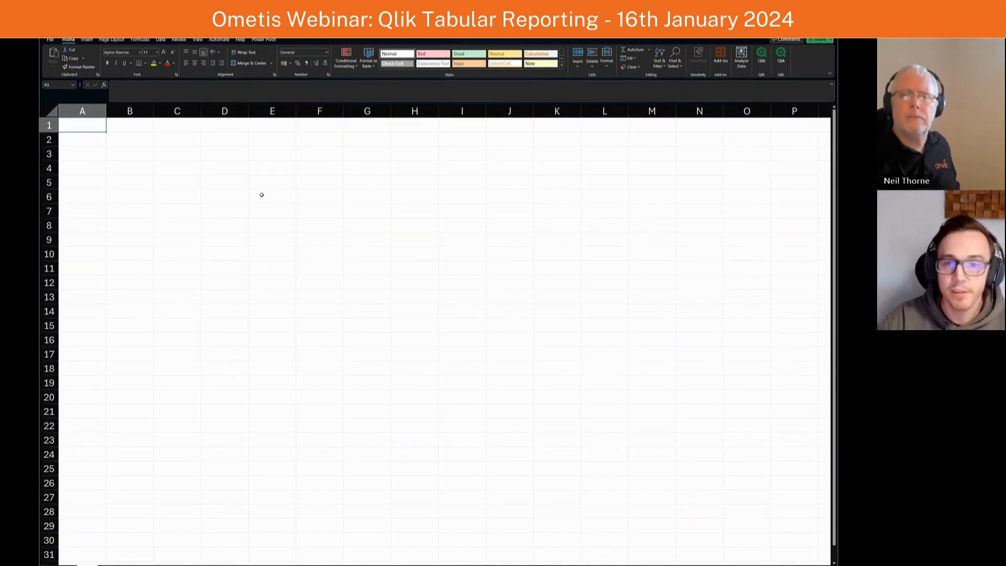
pyautogui.scroll(1, 261, 194)
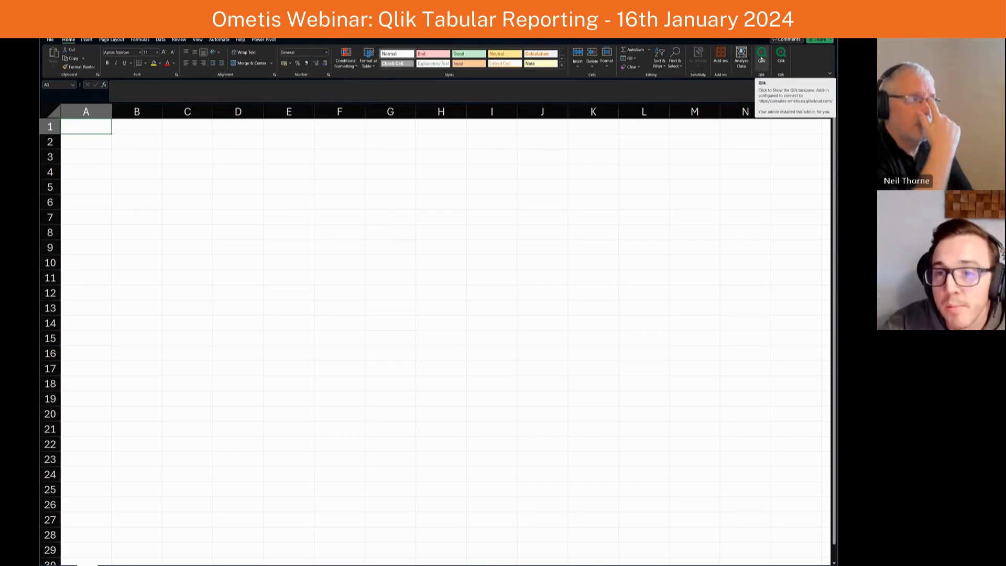
pyautogui.click(762, 54)
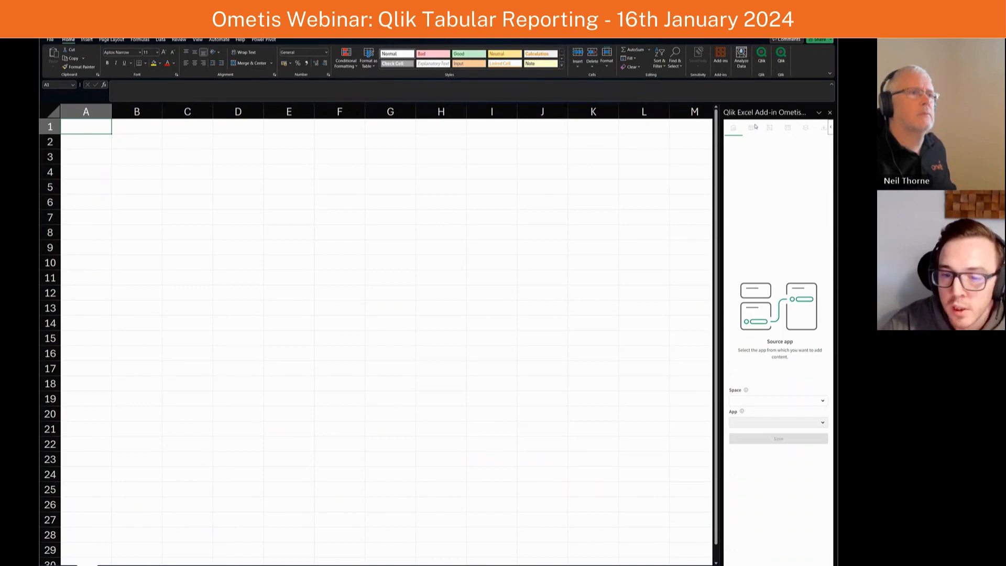
pyautogui.click(771, 402)
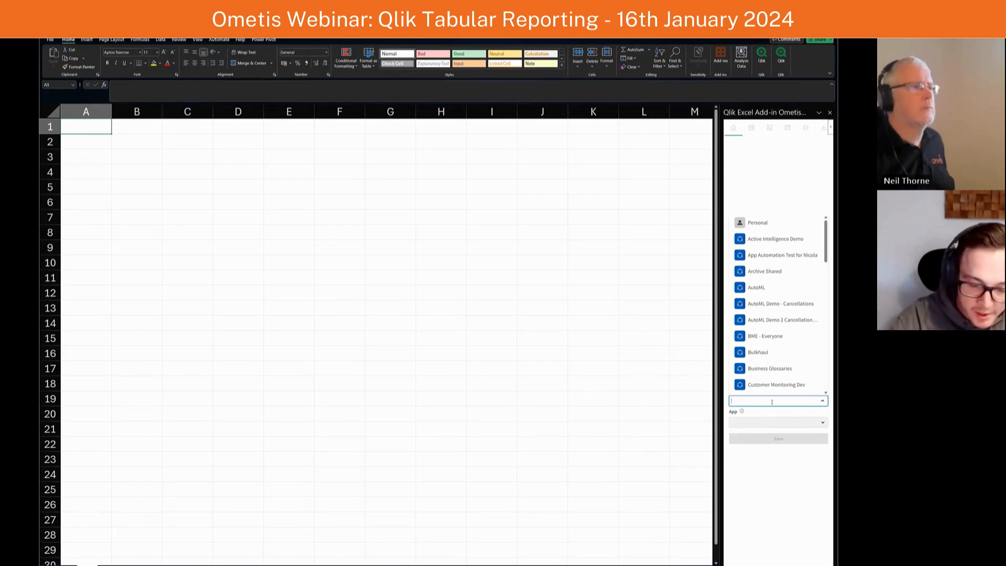
pyautogui.write('qlik demo')
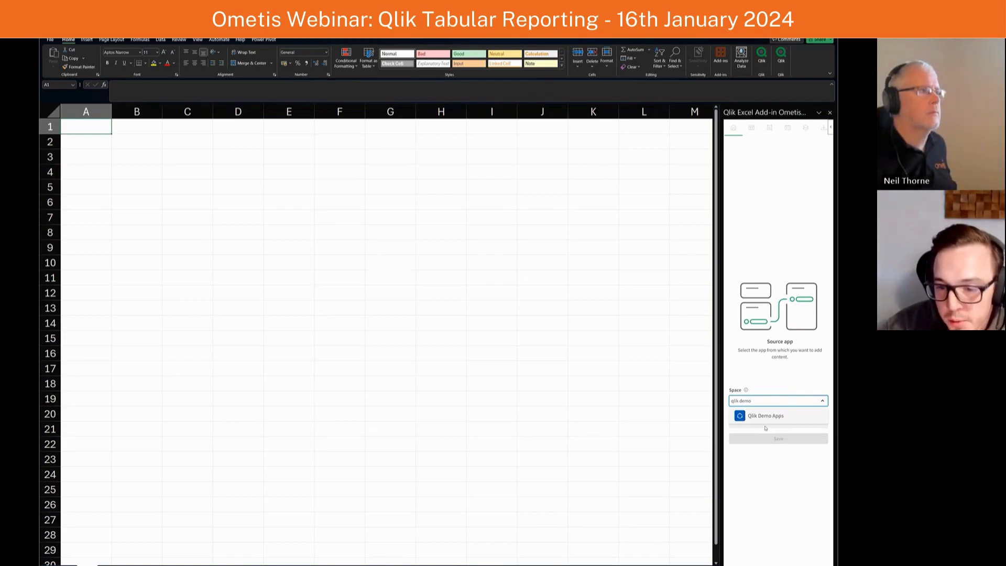
pyautogui.click(765, 417)
# Step: Choose the Consumer Goods Sales app as the source app and save the connection
pyautogui.click(766, 424)
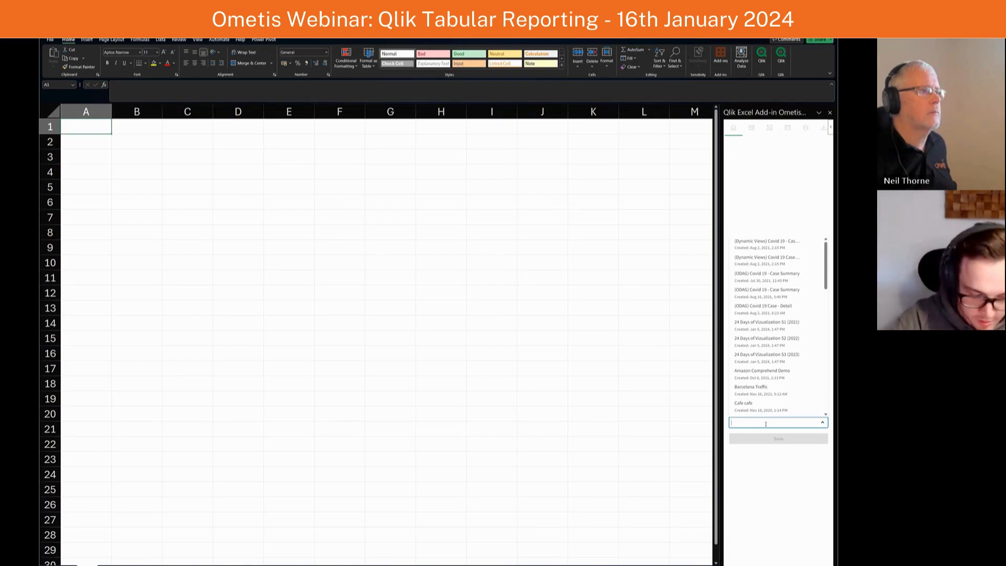
pyautogui.write('consum')
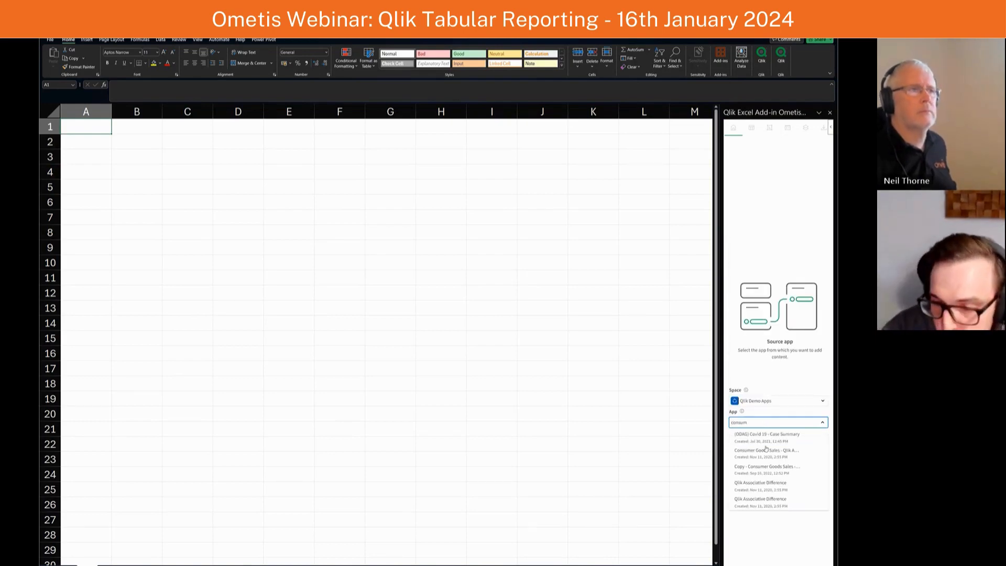
pyautogui.click(772, 449)
pyautogui.click(774, 441)
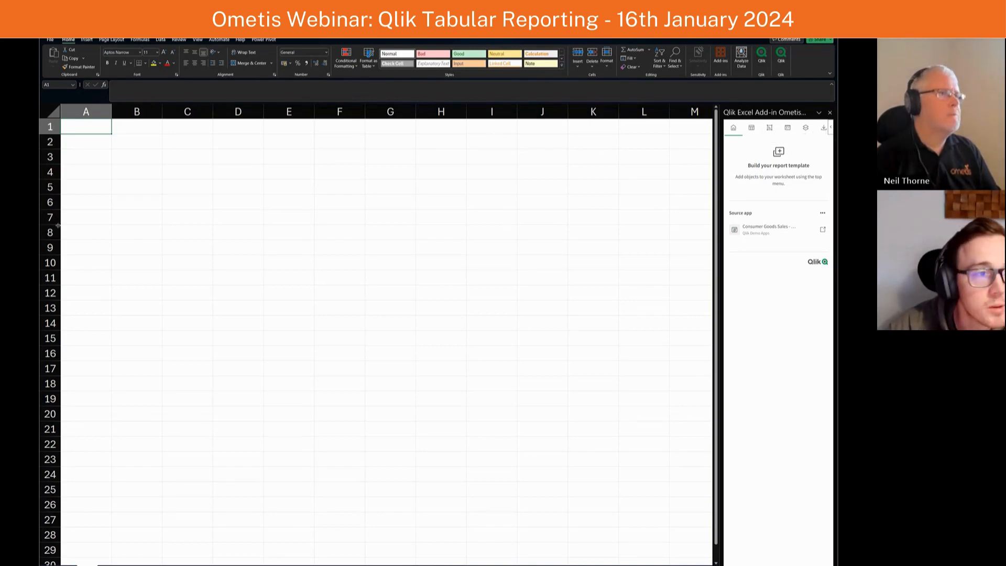
# Step: Merge and center cells A1:L3 into a header block and fill it with orange
pyautogui.moveTo(100, 128); pyautogui.dragTo(629, 153)
pyautogui.click(271, 63)
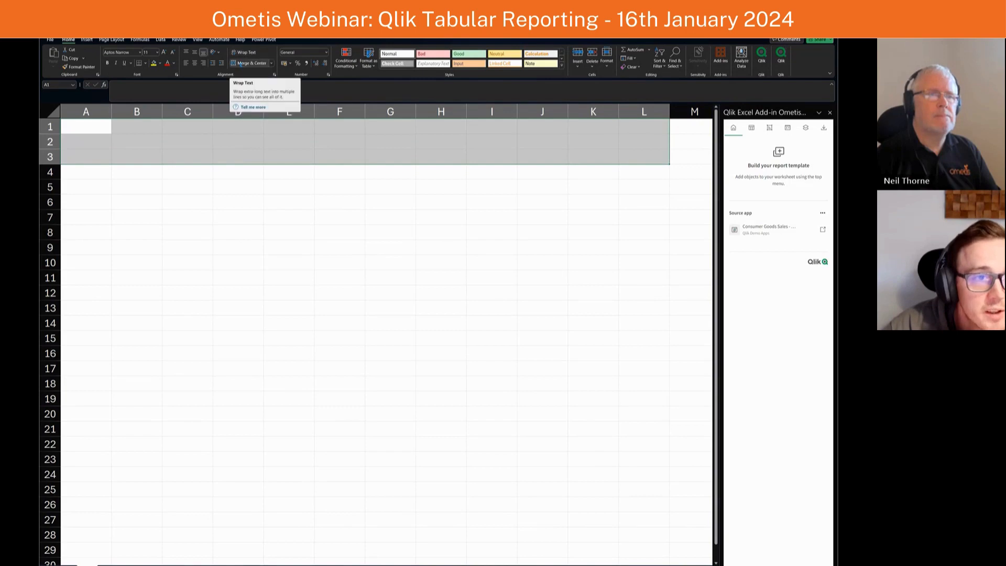
pyautogui.click(252, 84)
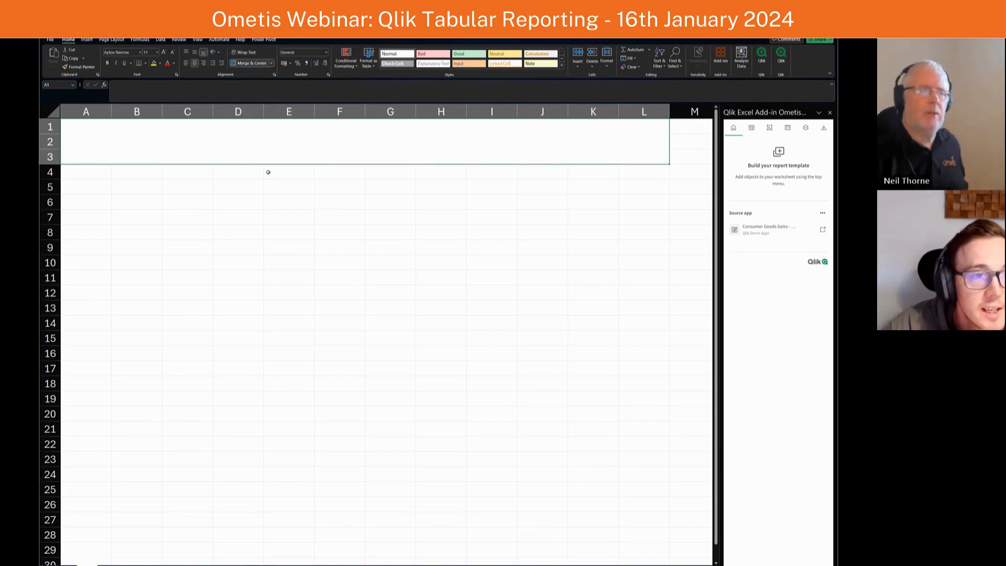
pyautogui.click(161, 64)
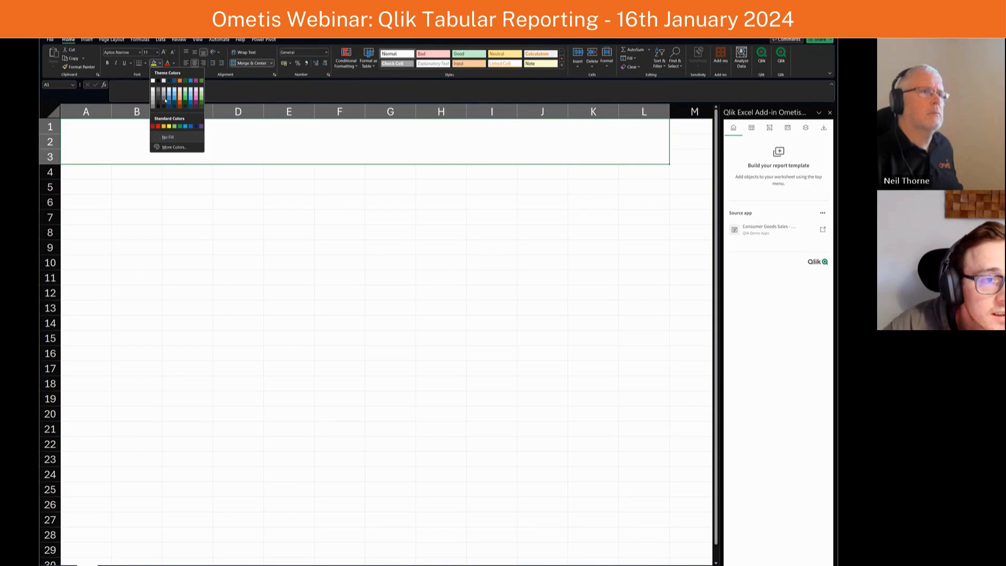
pyautogui.click(179, 81)
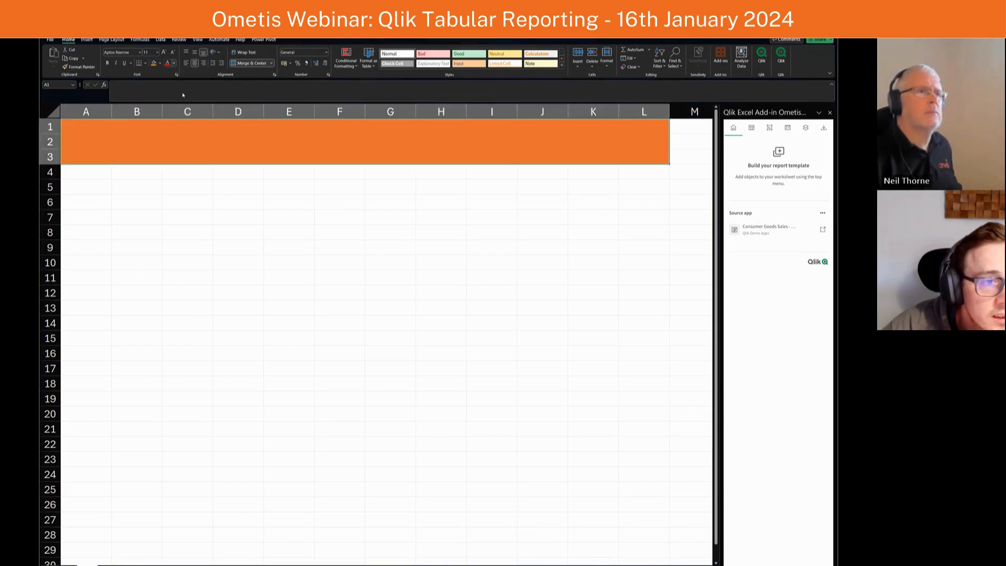
# Step: Set the font color of the merged header cell to white
pyautogui.click(173, 63)
pyautogui.click(167, 91)
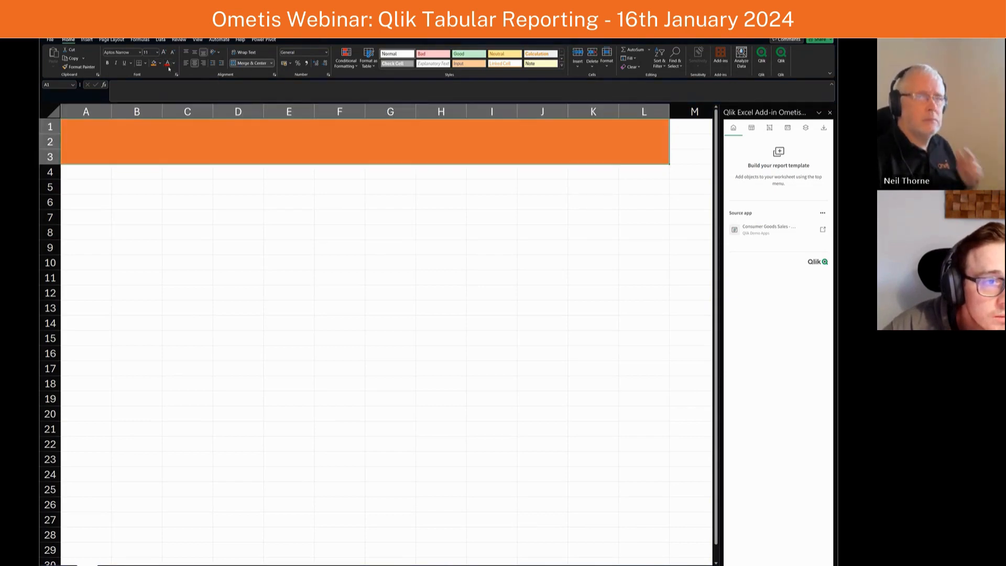
pyautogui.click(174, 64)
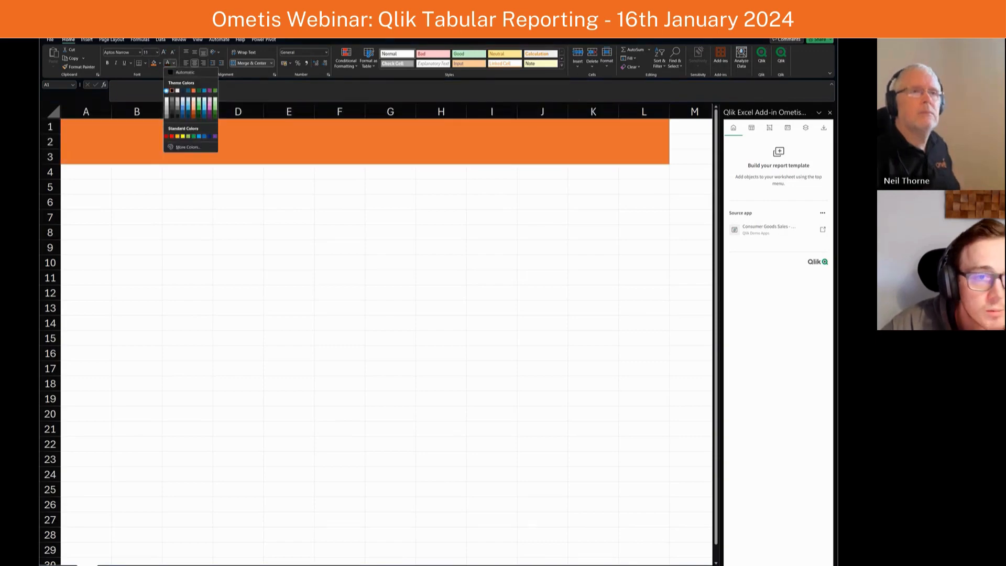
pyautogui.click(167, 91)
pyautogui.click(296, 187)
# Step: Enter the title "Tabular Reporting Webinar" in the orange header cell
pyautogui.doubleClick(334, 146)
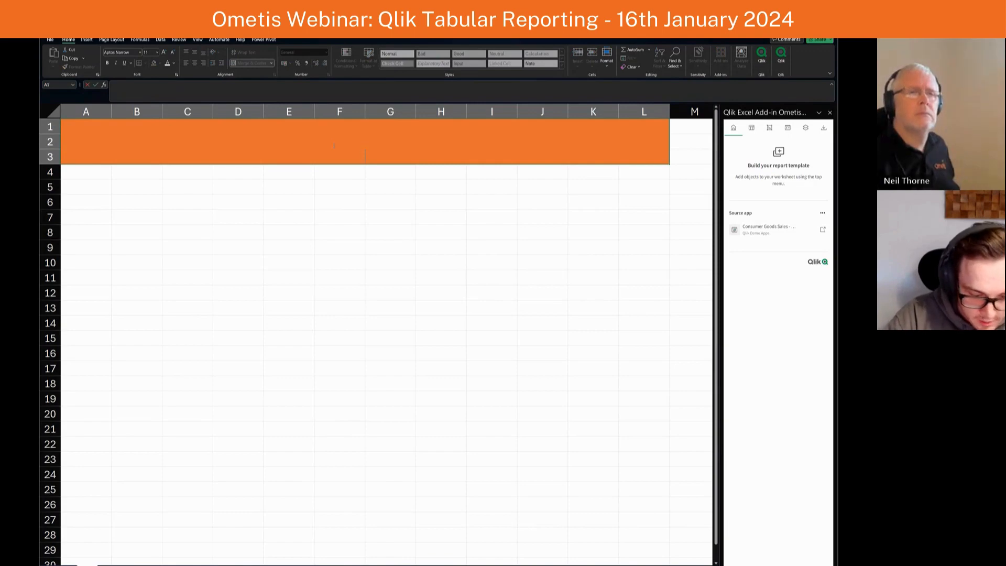
pyautogui.write('Tabular Repor')
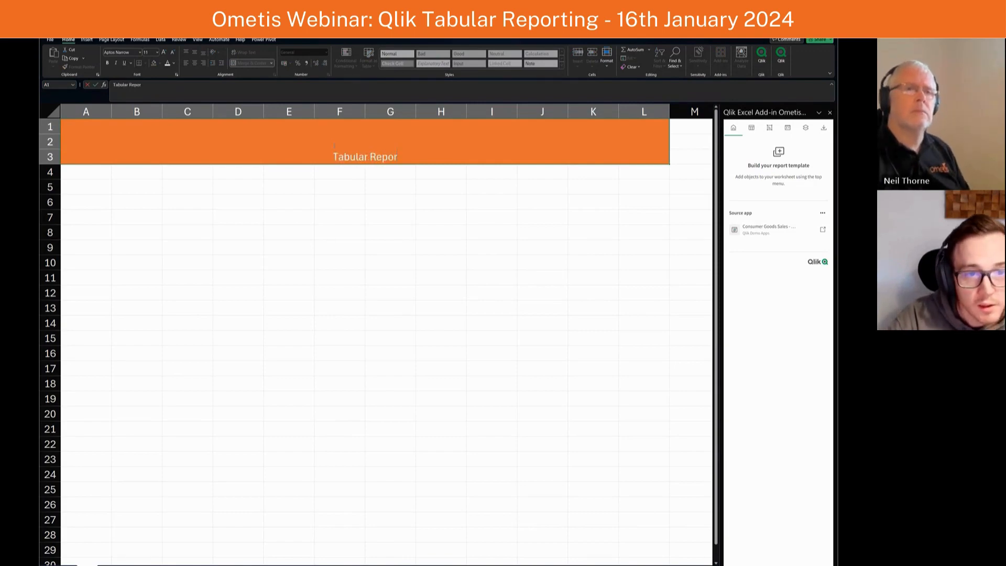
pyautogui.write('ting Webinar')
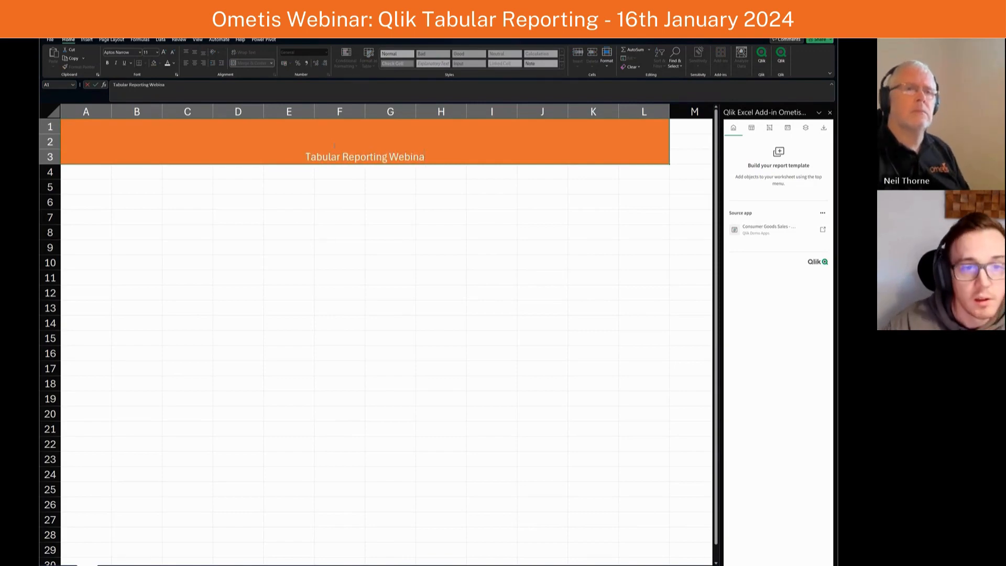
pyautogui.click(357, 200)
# Step: Center the header title vertically and increase its font size to 16
pyautogui.click(361, 154)
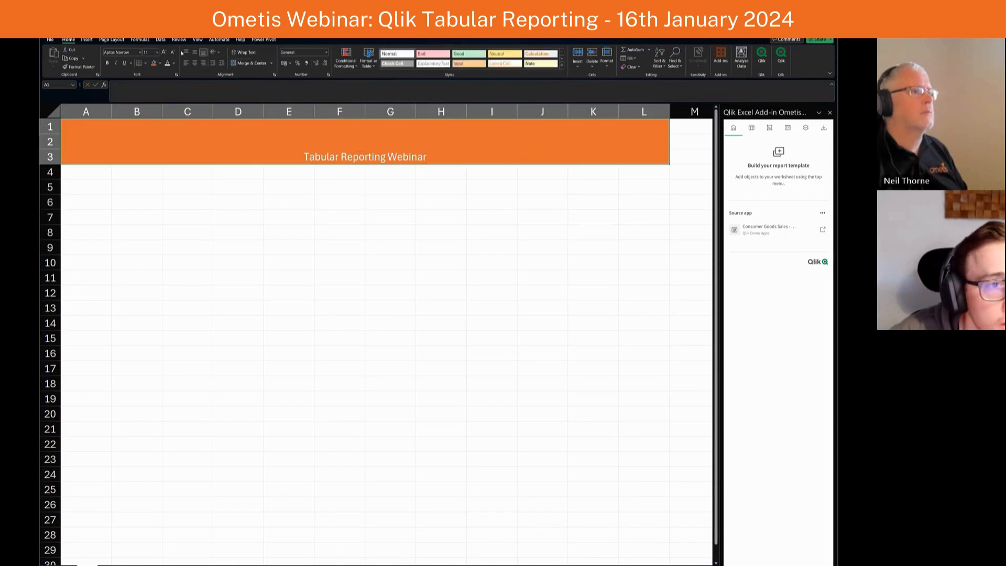
pyautogui.click(195, 52)
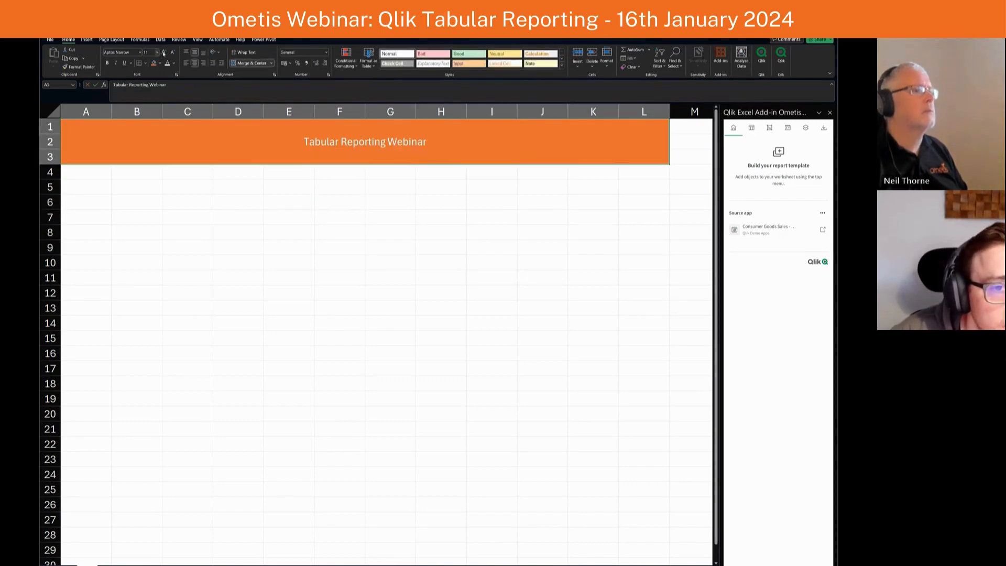
pyautogui.click(163, 52)
pyautogui.click(163, 52)
pyautogui.click(163, 52)
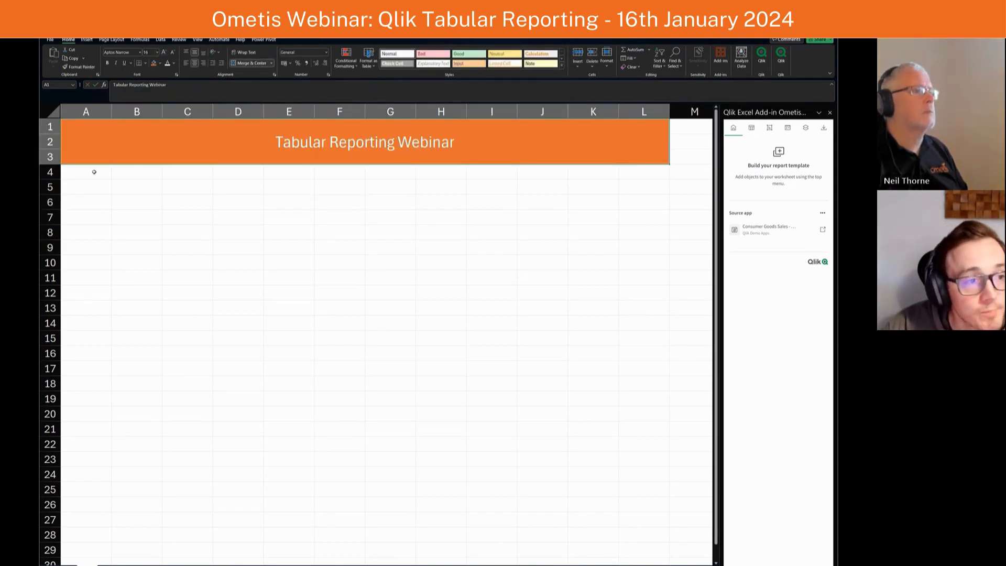
# Step: Merge cells A4:L4 beneath the header and align the merged cell's content left and vertically centered
pyautogui.moveTo(86, 172); pyautogui.dragTo(644, 172)
pyautogui.click(251, 63)
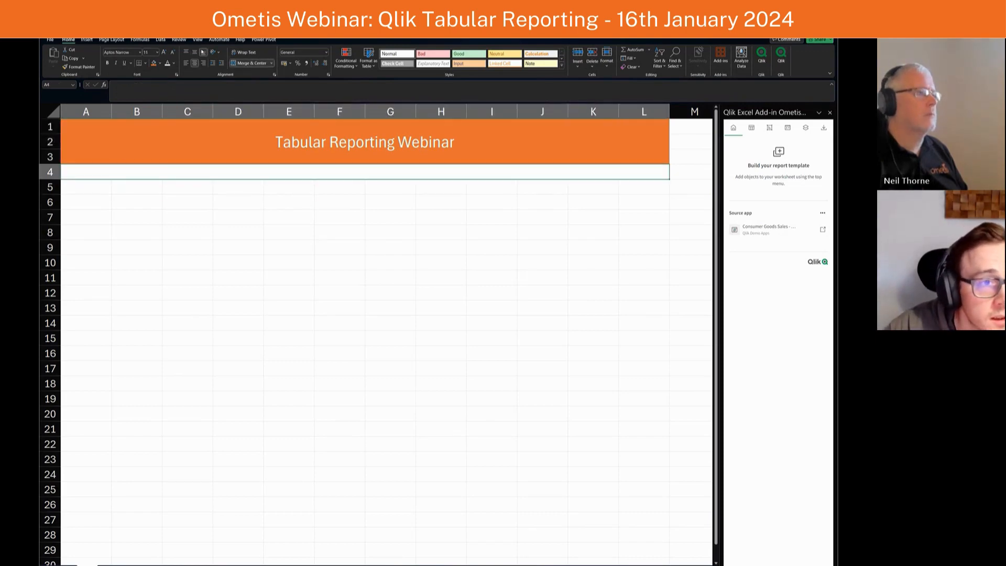
pyautogui.click(196, 53)
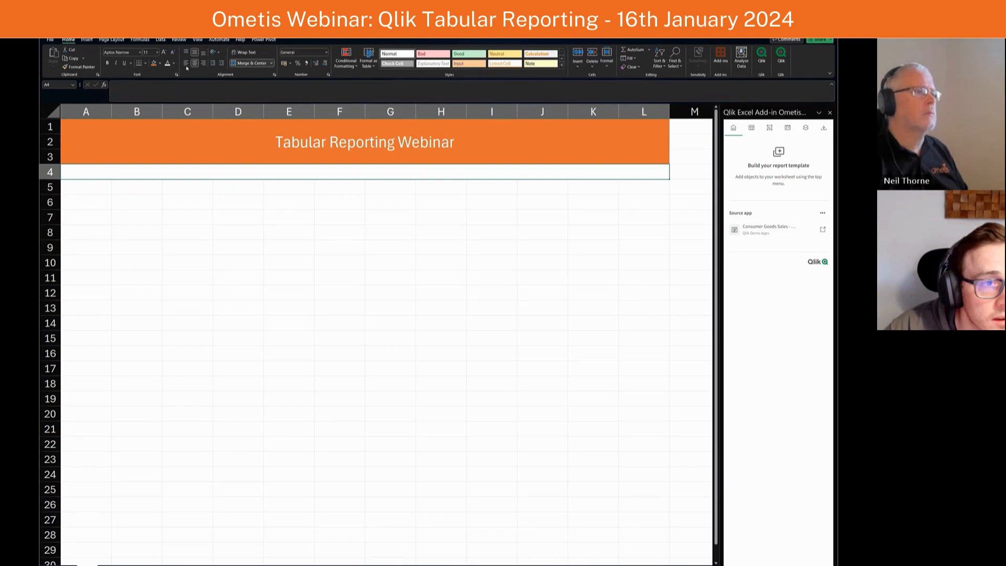
pyautogui.click(167, 201)
# Step: Enter the label "Data Refreshed:" in the merged row 4 cell and make row 4 slightly taller
pyautogui.doubleClick(144, 176)
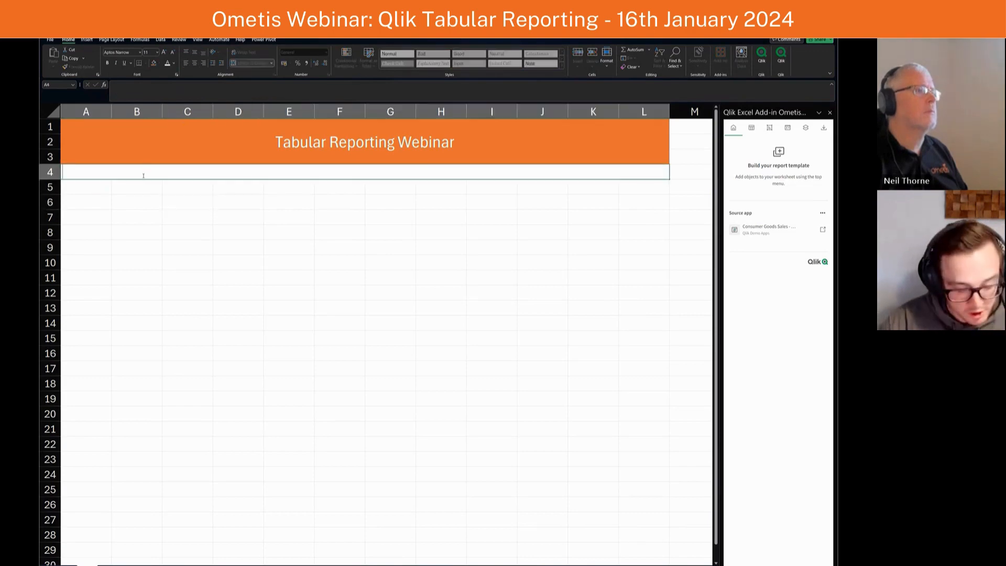
pyautogui.write('Da')
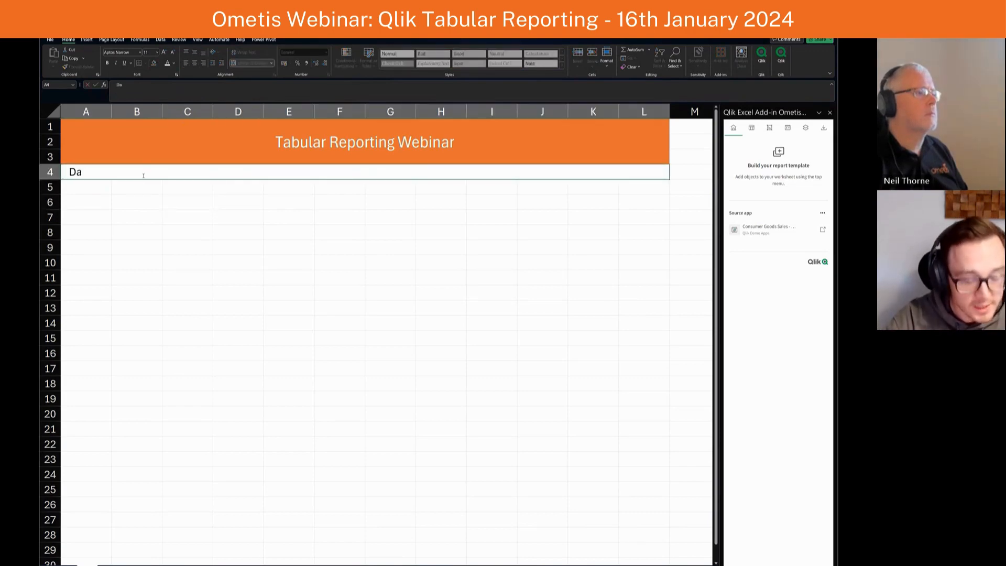
pyautogui.write('ta Refreshed')
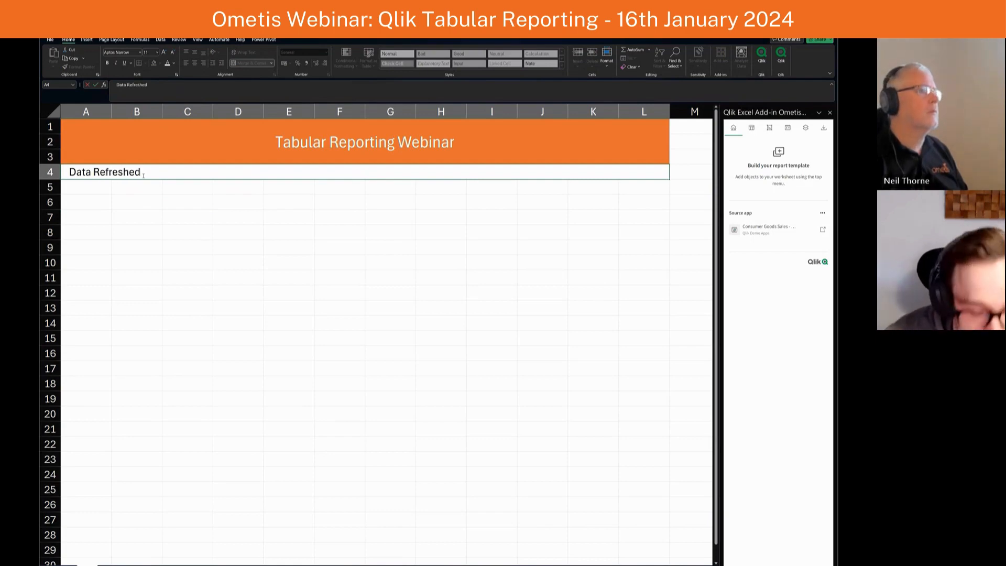
pyautogui.write(':')
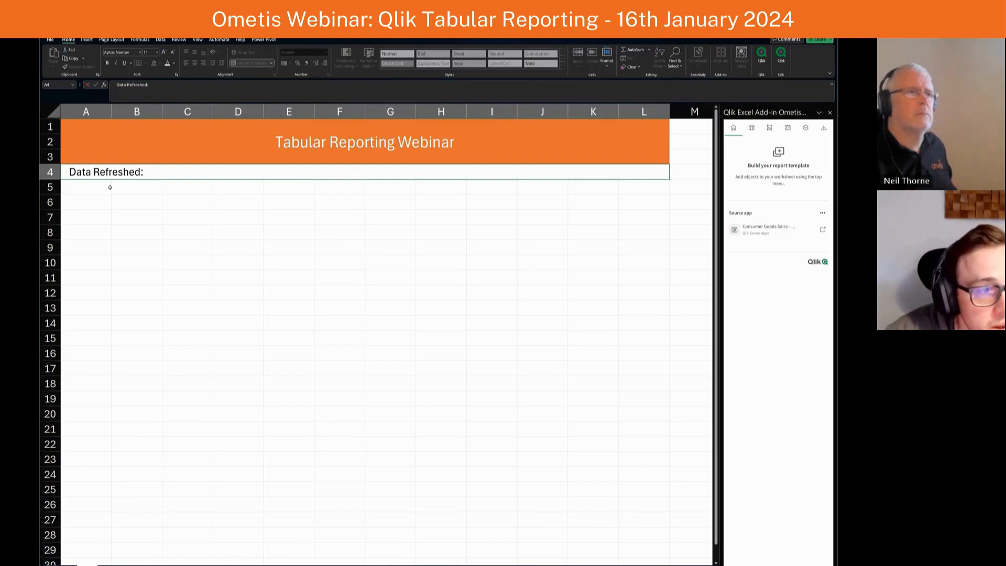
pyautogui.click(124, 186)
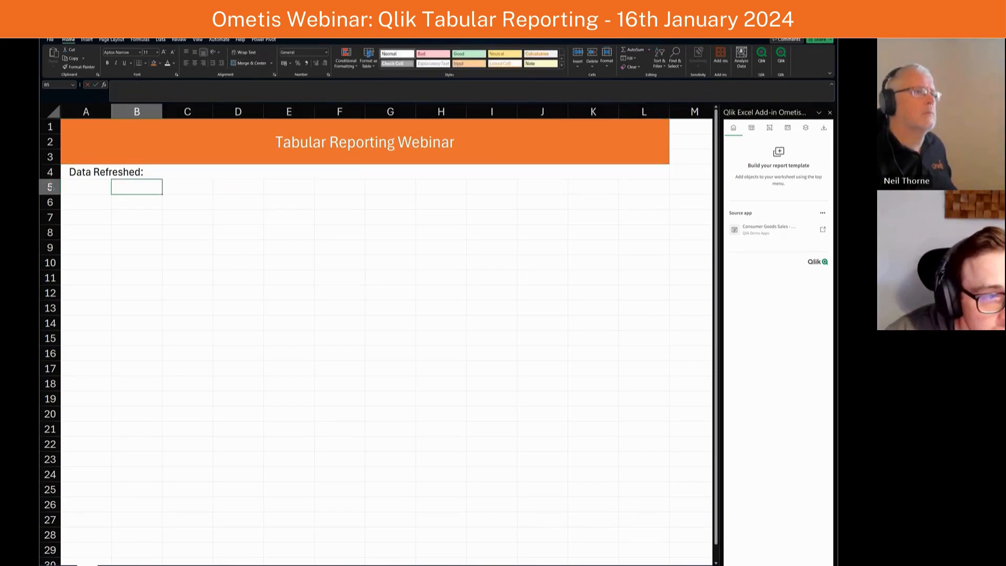
pyautogui.moveTo(52, 179); pyautogui.dragTo(53, 190)
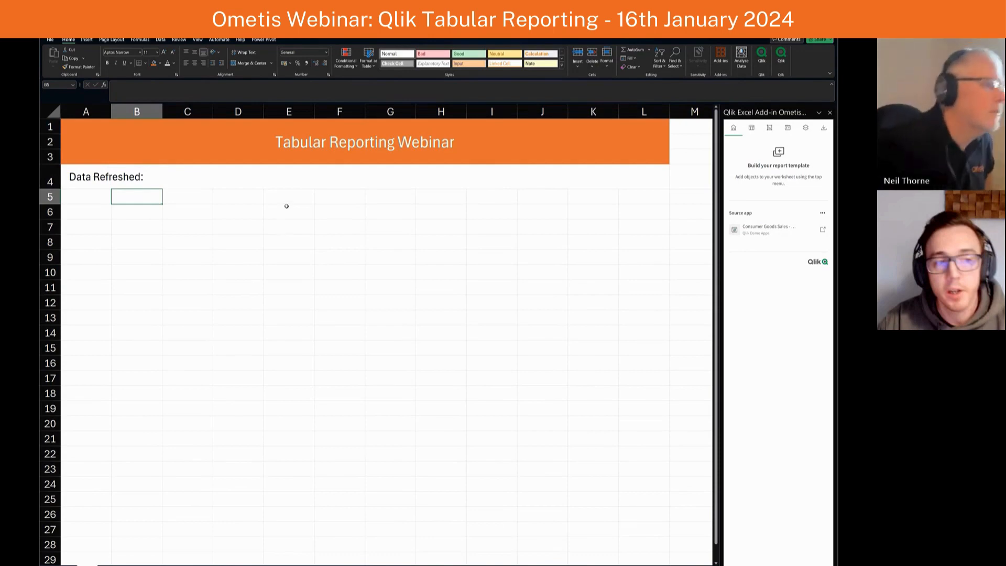
# Step: Start a new report expression in the Qlik add-in and name it vDataRefresh, leaving the description blank
pyautogui.click(788, 128)
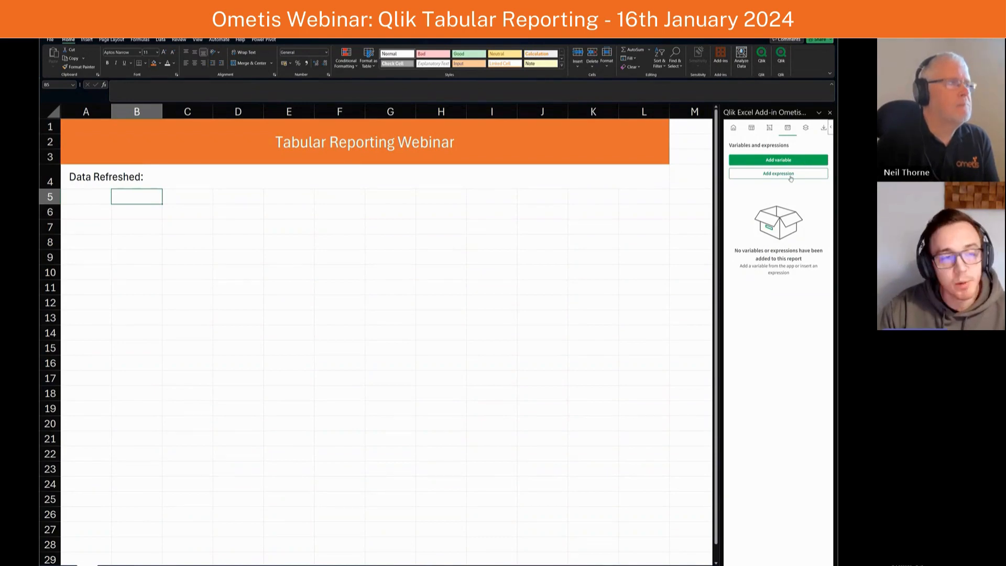
pyautogui.click(787, 178)
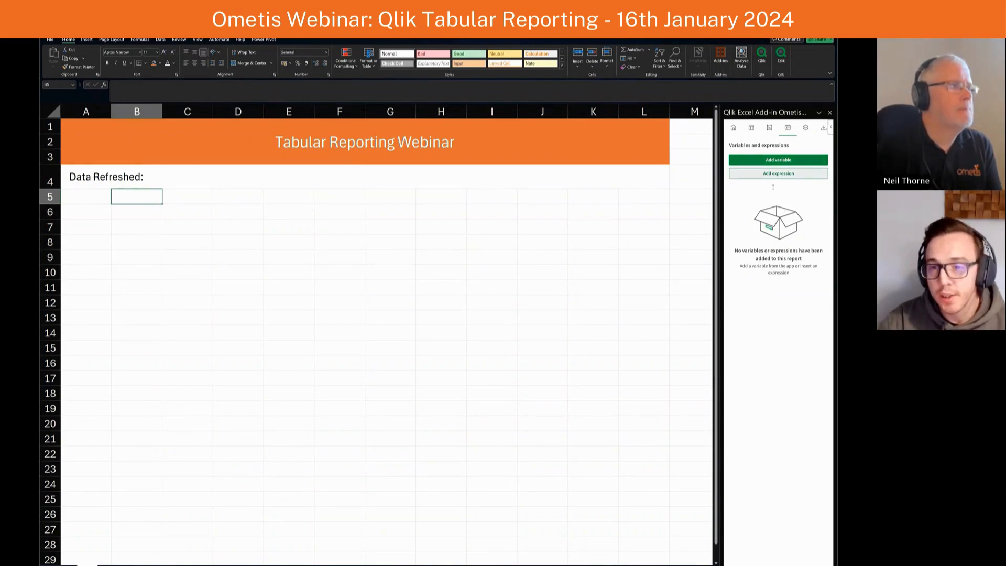
pyautogui.click(776, 170)
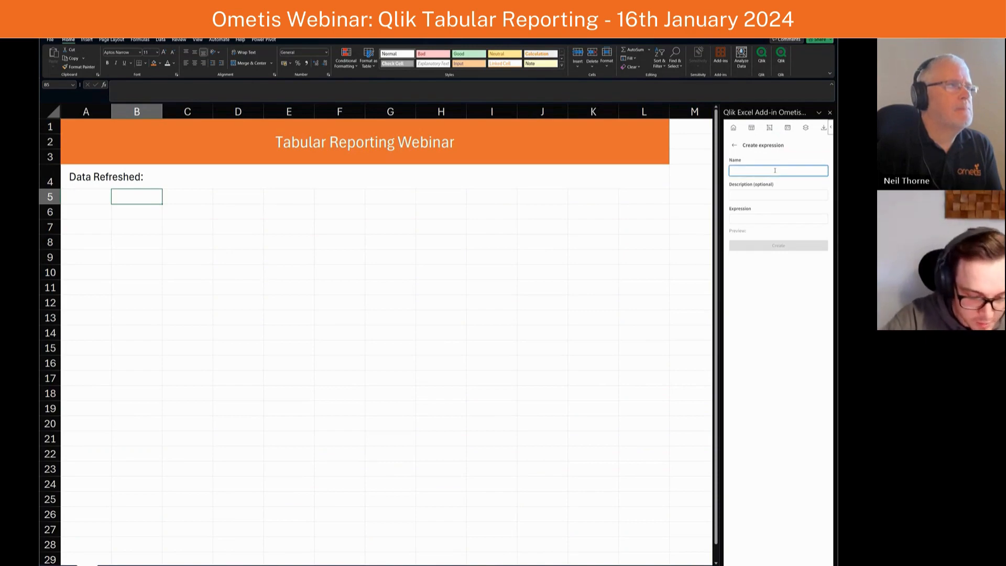
pyautogui.write('vData')
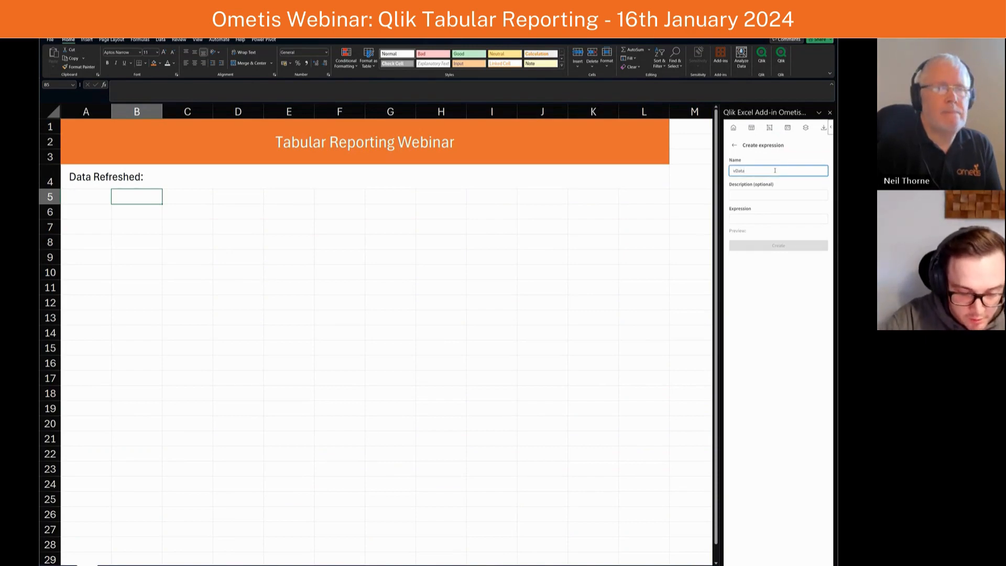
pyautogui.write('Refresh')
pyautogui.press('Tab')
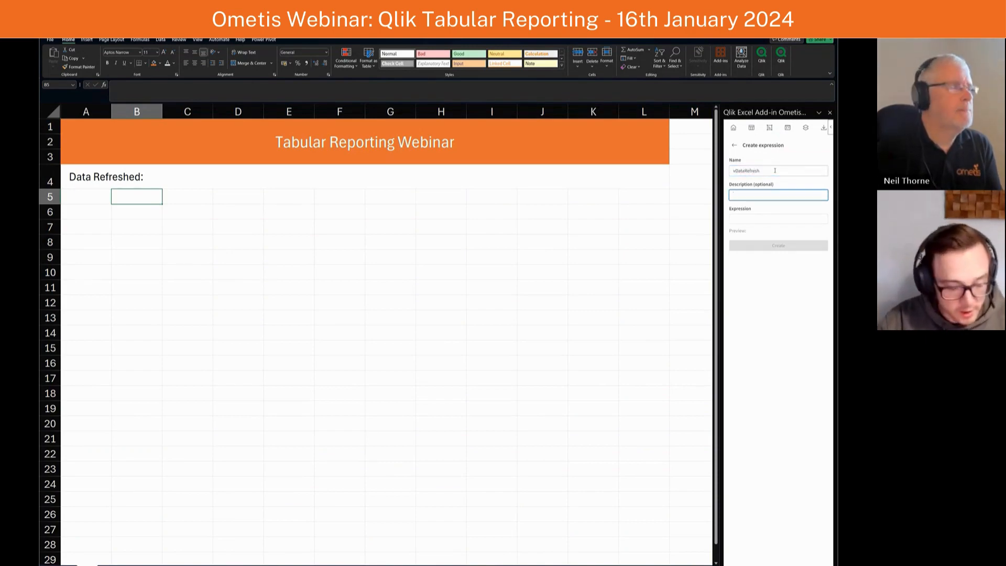
pyautogui.press('Tab')
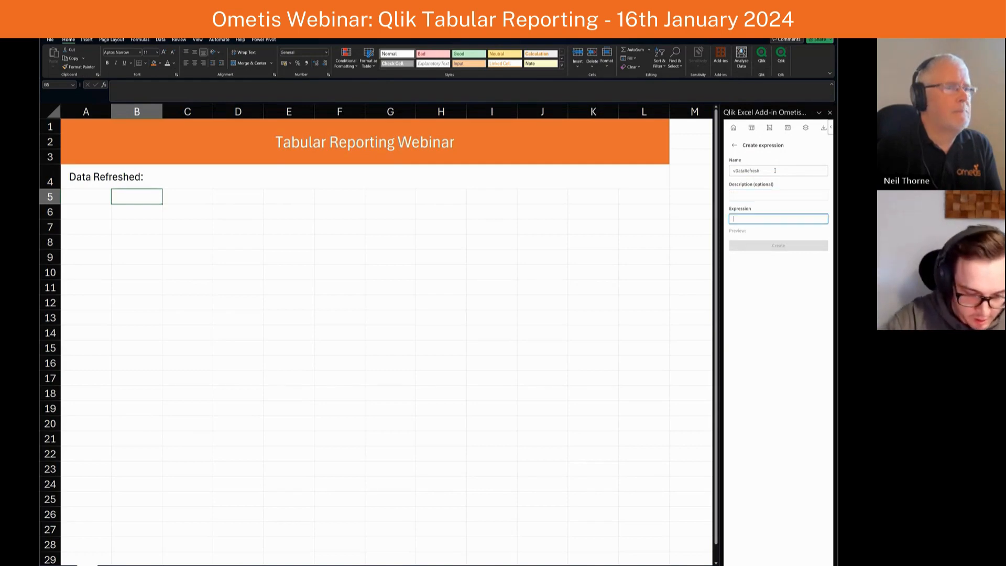
# Step: Define the vDataRefresh expression as =DATE(TODAY(0), 'DD/MM/YYYY') and create it with its tag in cell B5
pyautogui.write('=DATE()')
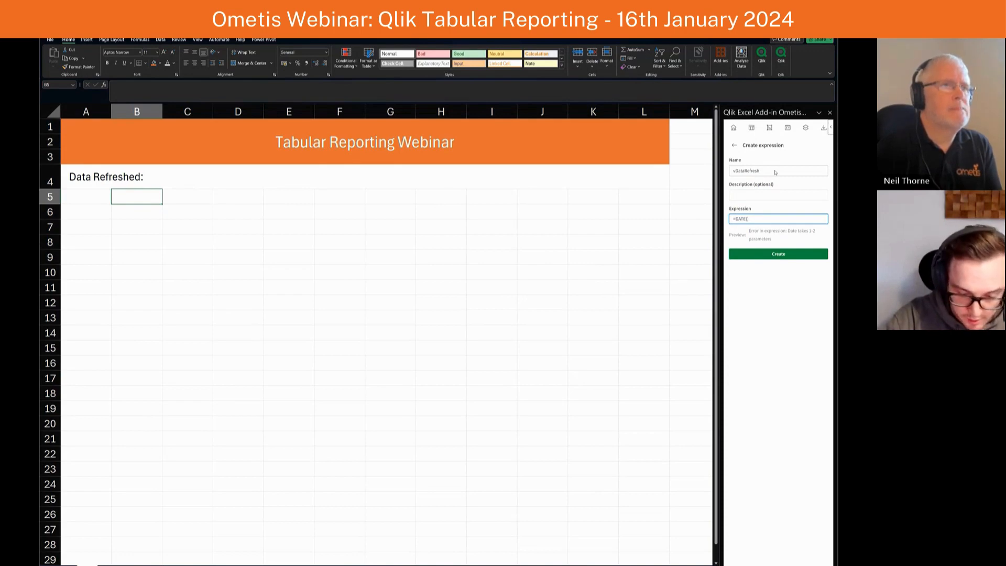
pyautogui.write('TODAY')
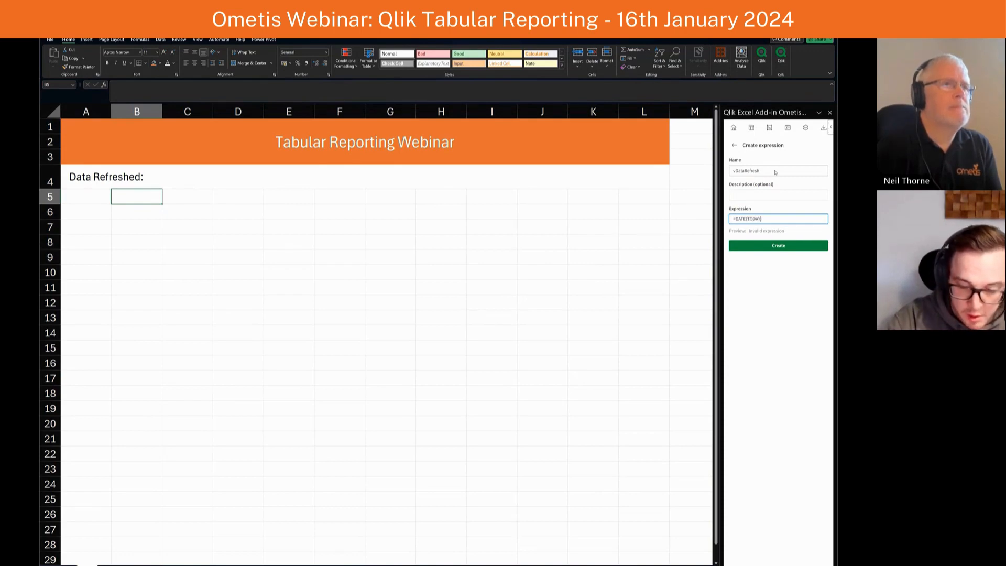
pyautogui.write("(0), 'DD")
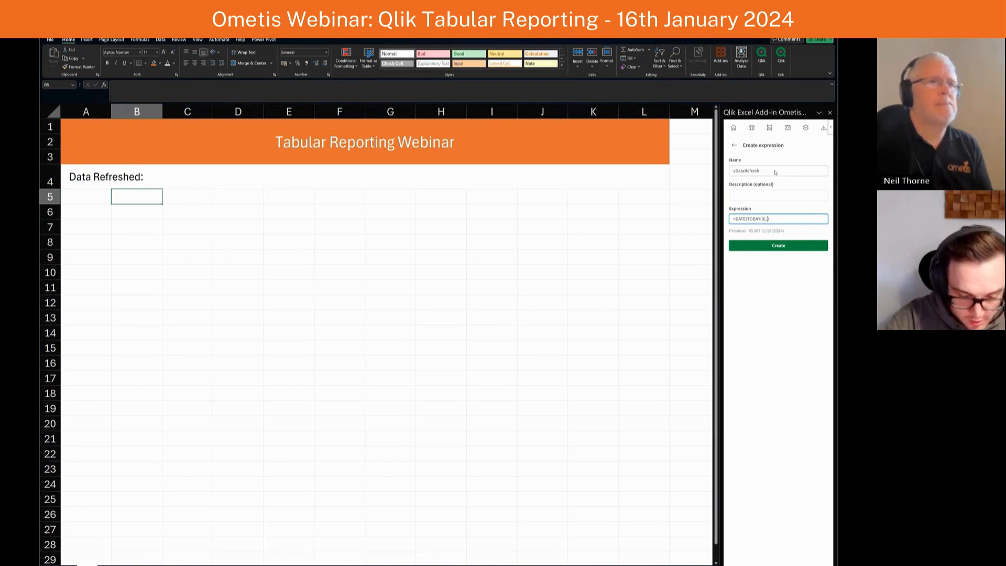
pyautogui.write('/MM/YY')
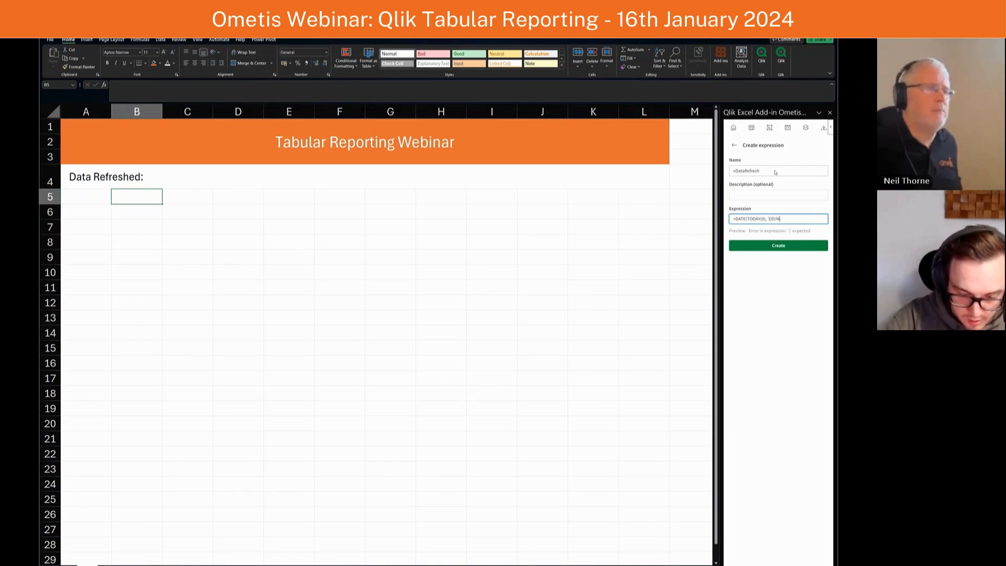
pyautogui.write("YY'")
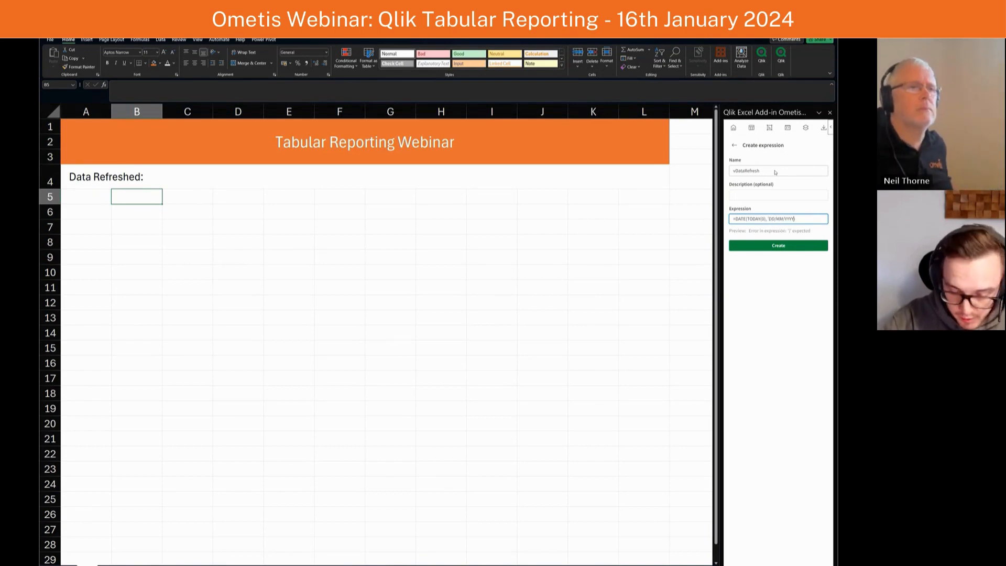
pyautogui.write(')')
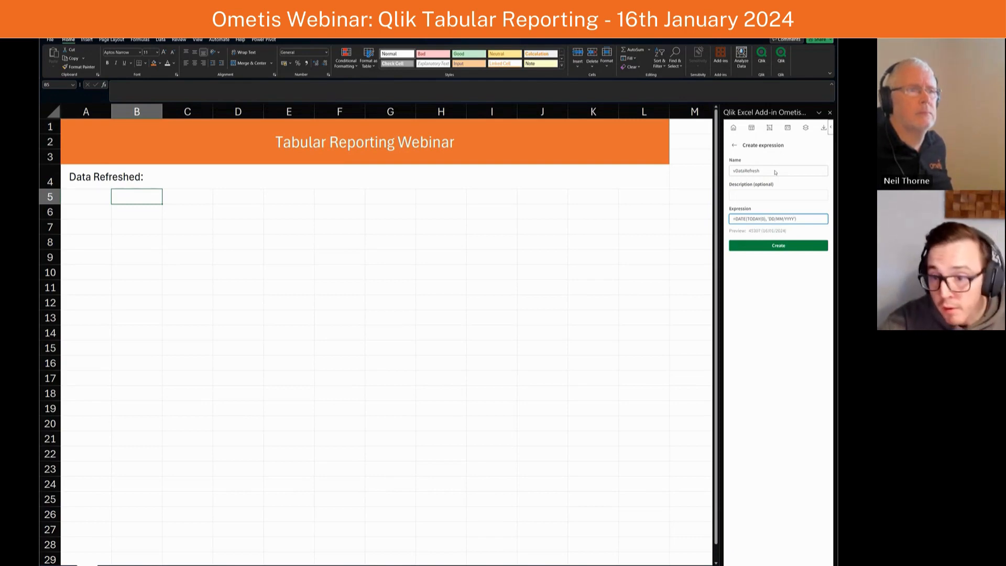
pyautogui.click(778, 246)
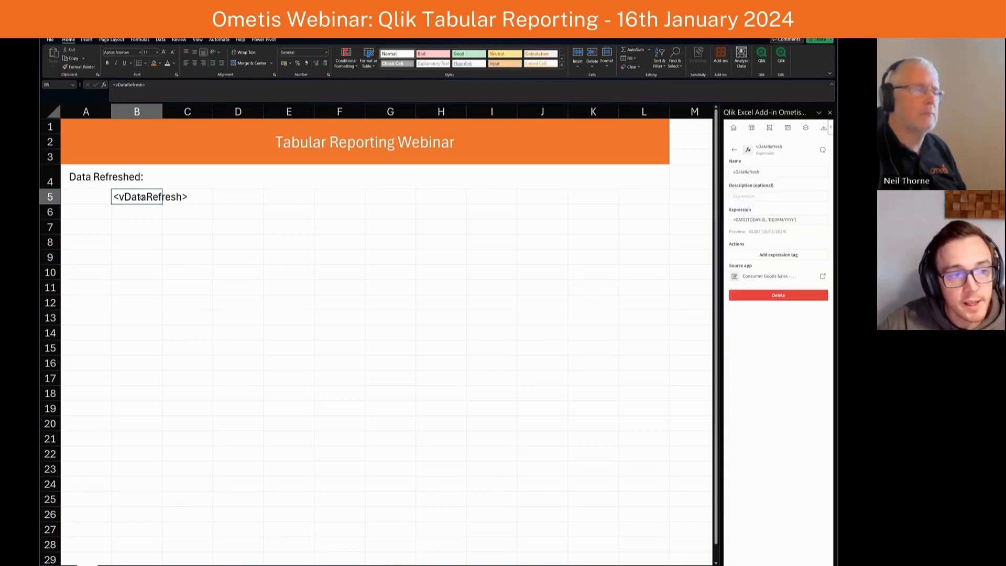
# Step: Move the <vDataRefresh> tag from cell B5 to follow the "Data Refreshed:" label in merged row 4
pyautogui.doubleClick(142, 197)
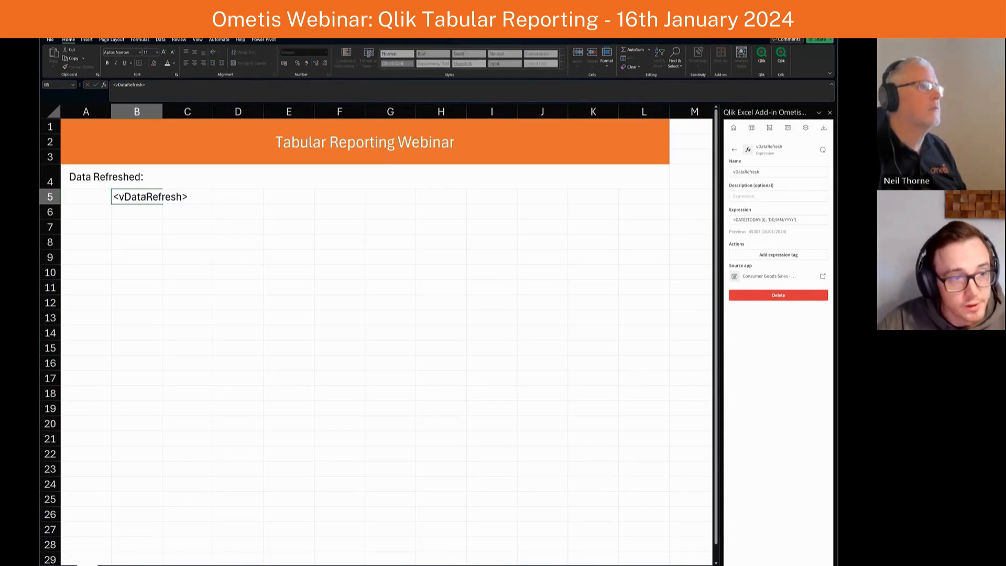
pyautogui.hotkey('ctrl', 'a')
pyautogui.hotkey('ctrl', 'x')
pyautogui.doubleClick(163, 176)
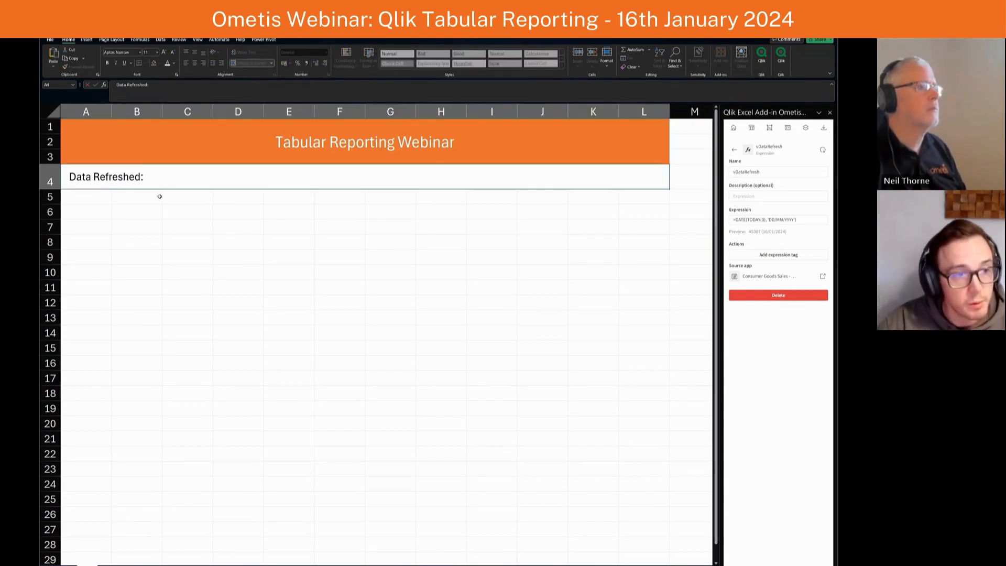
pyautogui.hotkey('ctrl', 'v')
pyautogui.click(125, 196)
pyautogui.click(167, 184)
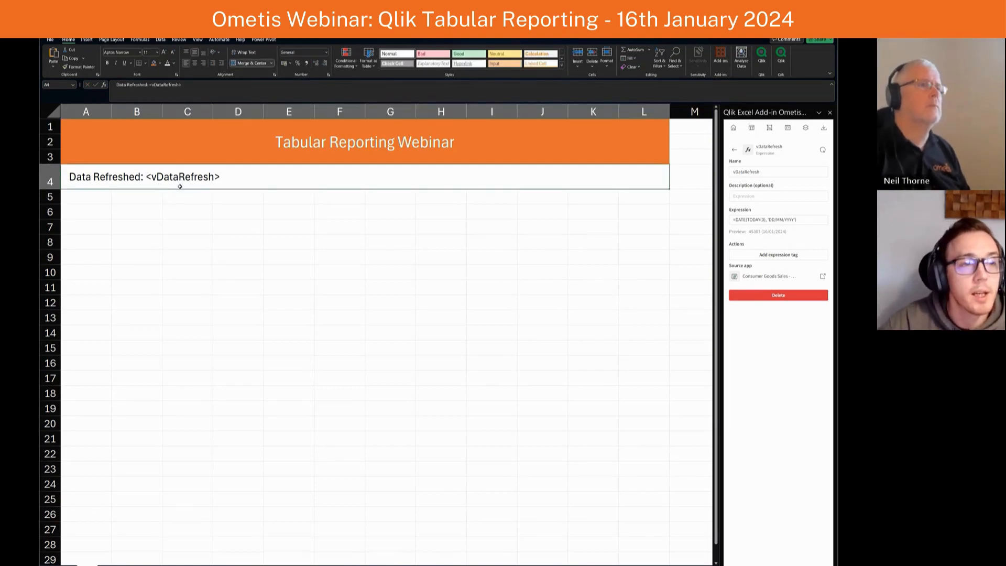
# Step: Give the merged "Data Refreshed" cell a light gray fill and a gray font color
pyautogui.click(160, 63)
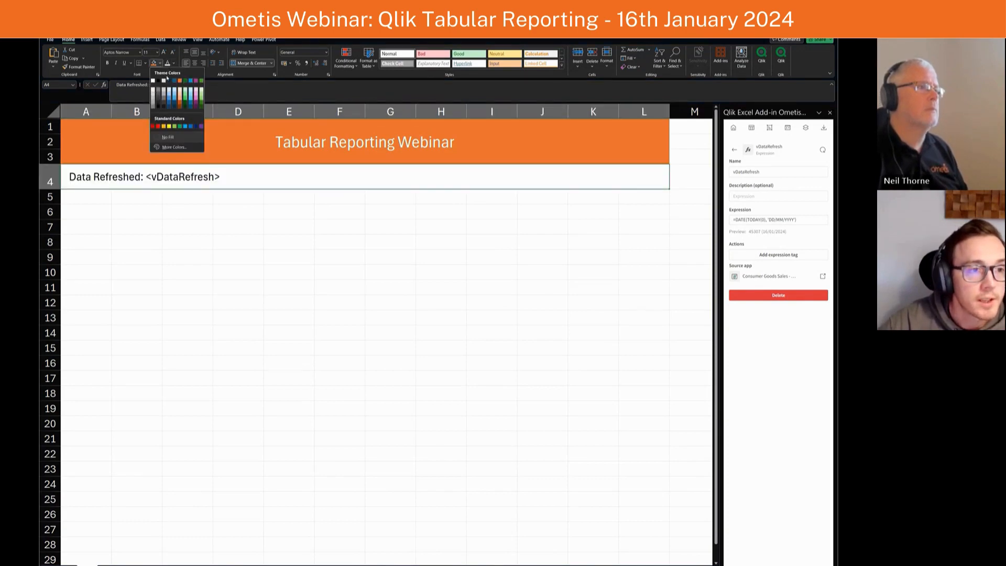
pyautogui.click(153, 88)
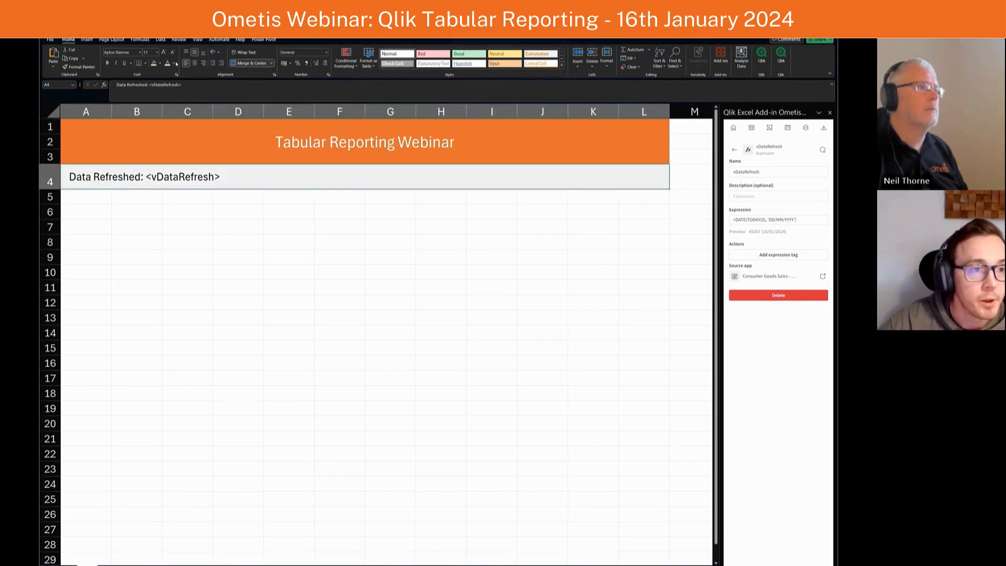
pyautogui.click(174, 63)
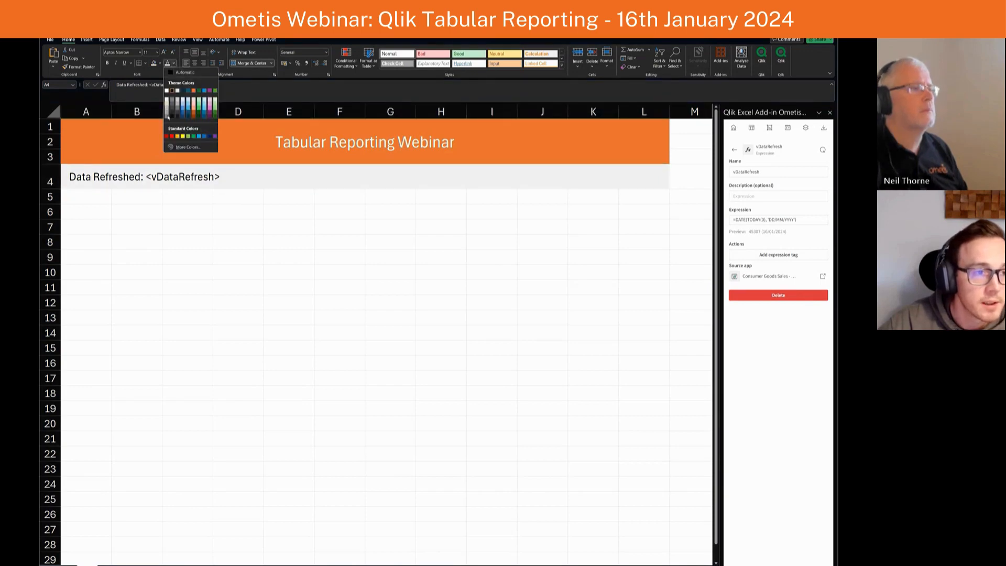
pyautogui.click(155, 215)
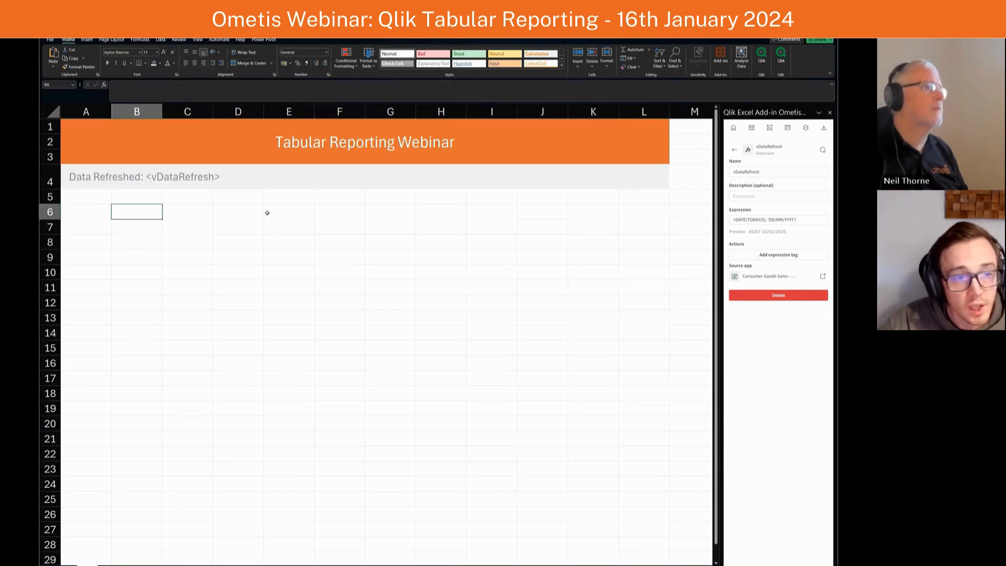
# Step: Insert the Sales Over Time line chart from the KPI Dashboard sheet at cell D6
pyautogui.click(252, 212)
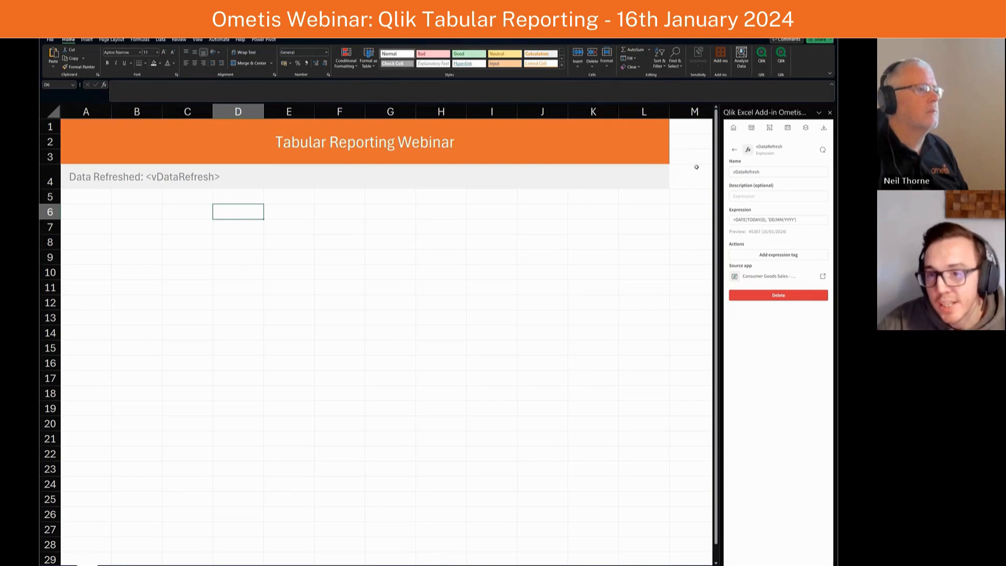
pyautogui.click(770, 129)
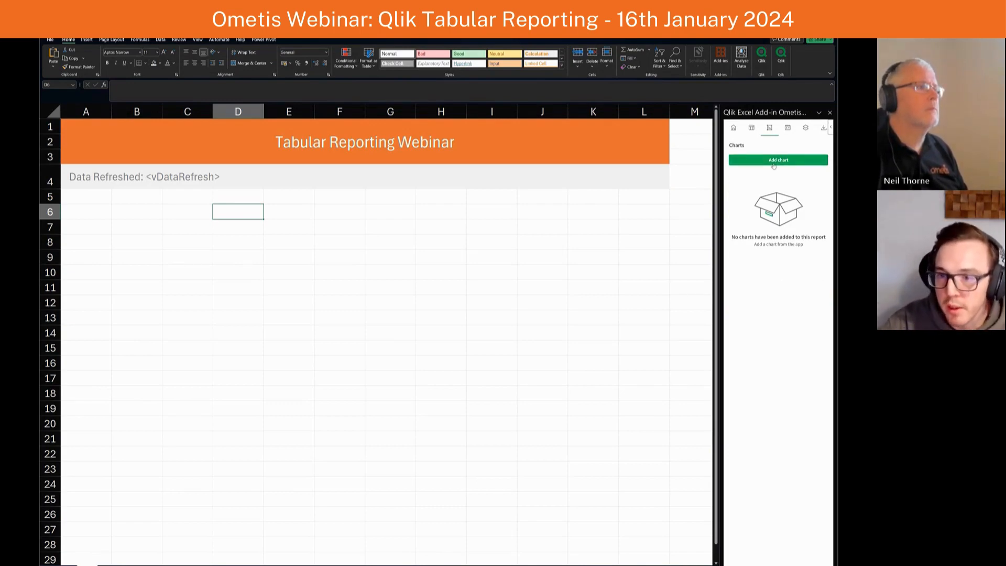
pyautogui.click(774, 163)
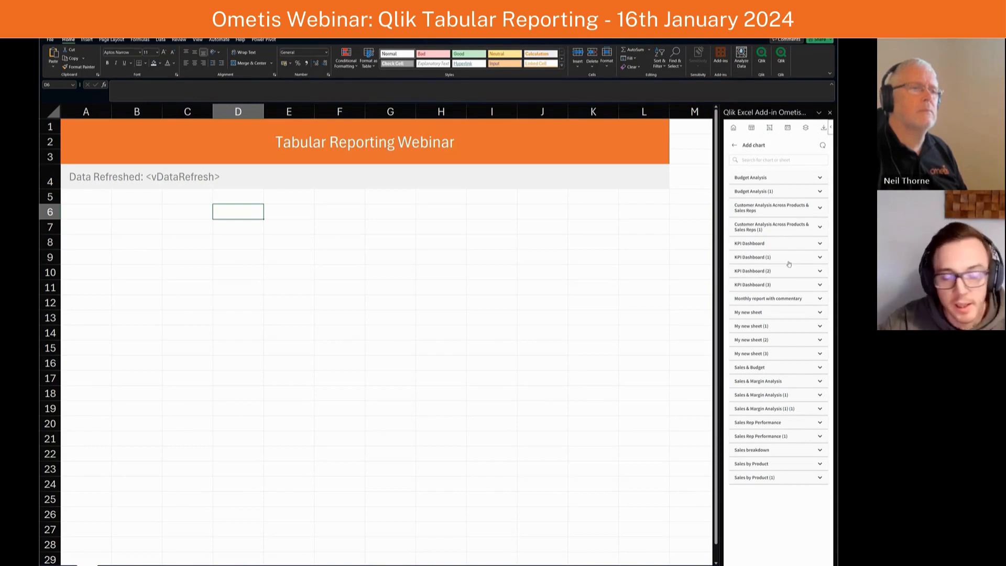
pyautogui.click(819, 245)
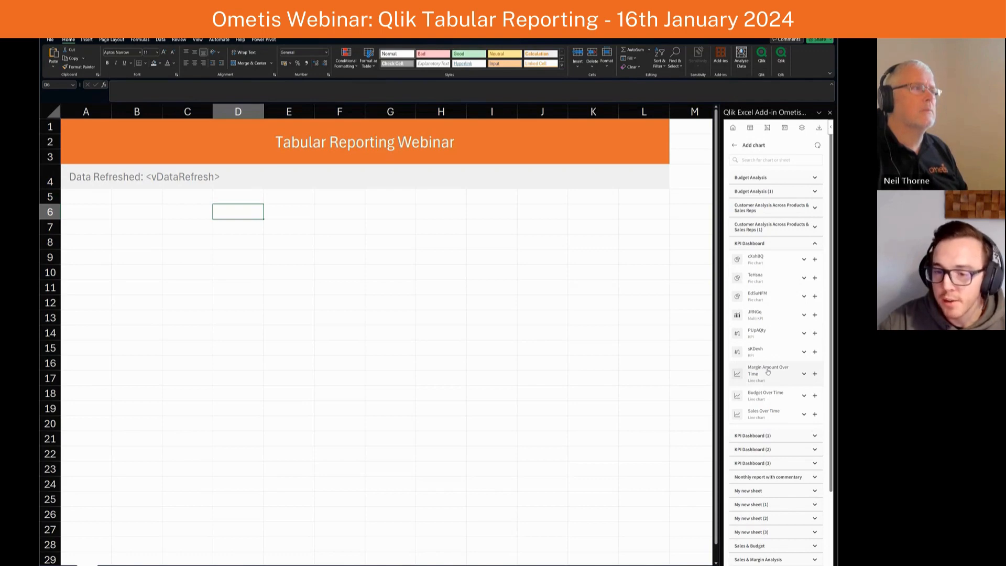
pyautogui.click(805, 416)
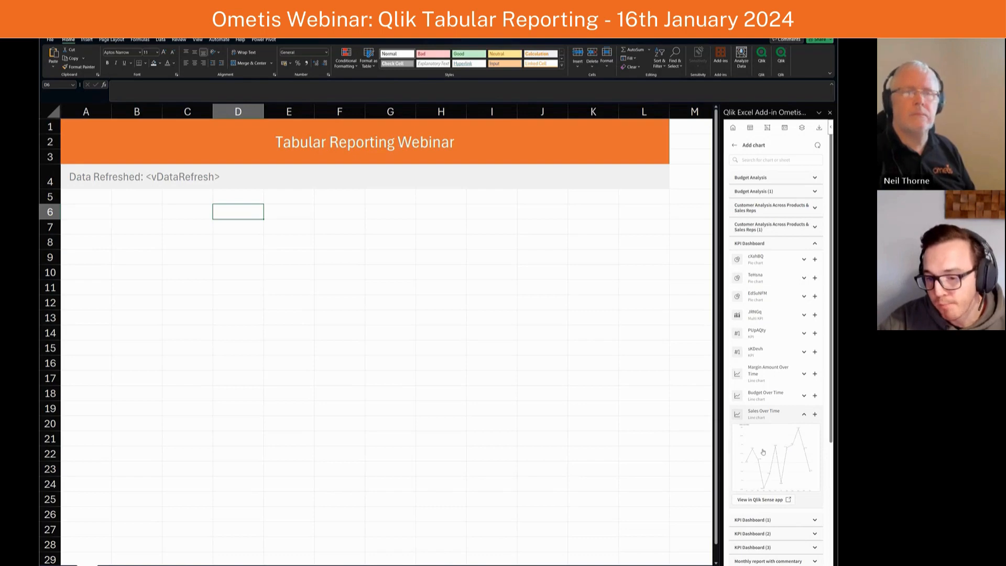
pyautogui.click(816, 416)
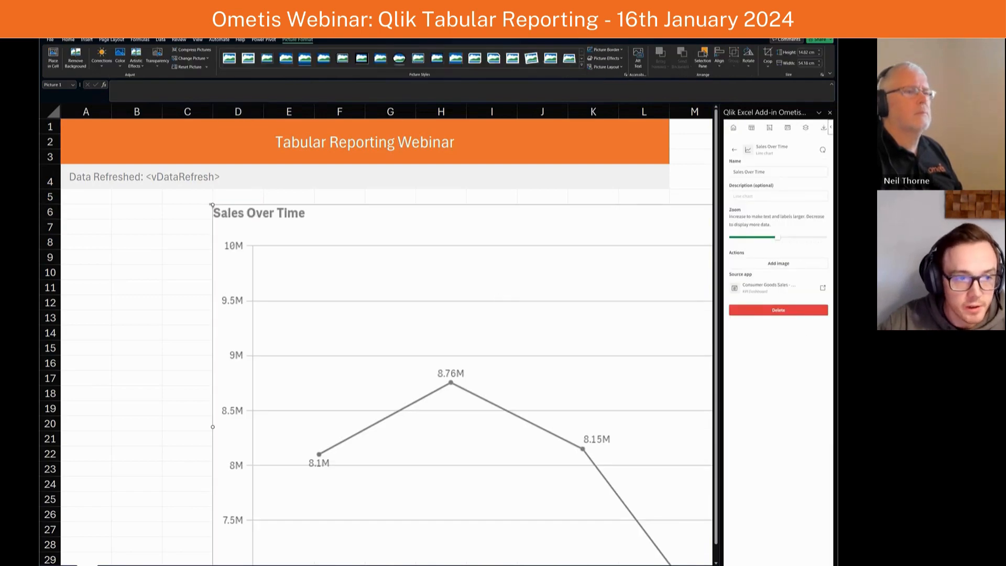
# Step: Shrink the Sales Over Time chart image to about 6.33 by 23.16 cm and position it below the row 4 bar
pyautogui.moveTo(373, 275); pyautogui.dragTo(520, 349)
pyautogui.moveTo(622, 363); pyautogui.dragTo(210, 286)
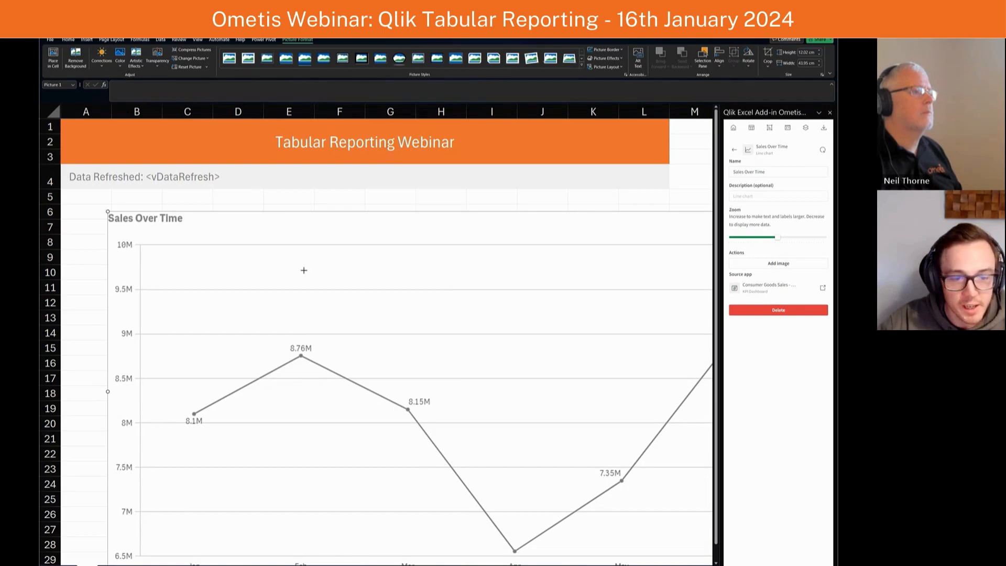
pyautogui.moveTo(304, 271); pyautogui.dragTo(510, 355)
pyautogui.moveTo(603, 389); pyautogui.dragTo(231, 273)
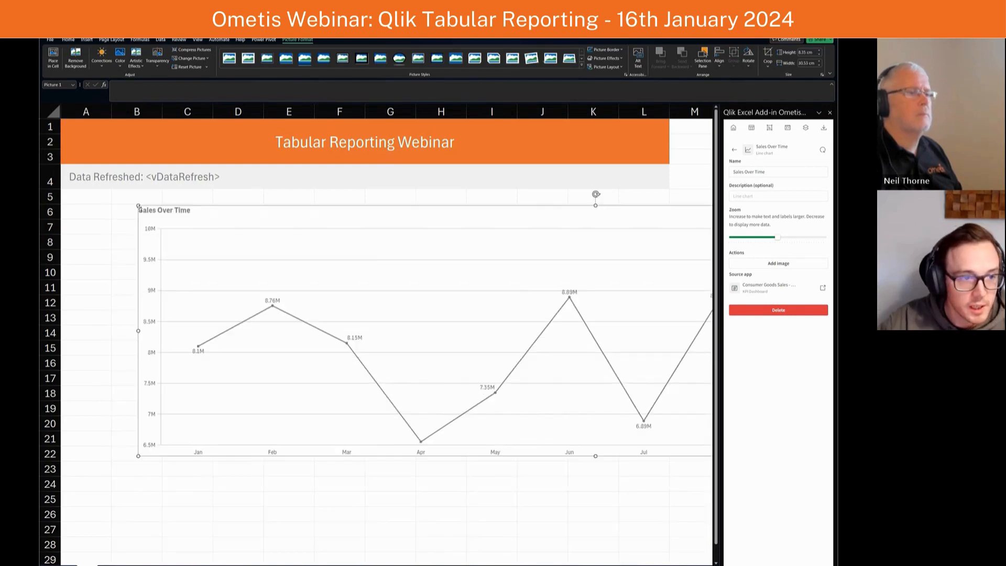
pyautogui.moveTo(140, 206); pyautogui.dragTo(360, 296)
pyautogui.moveTo(605, 334); pyautogui.dragTo(432, 304)
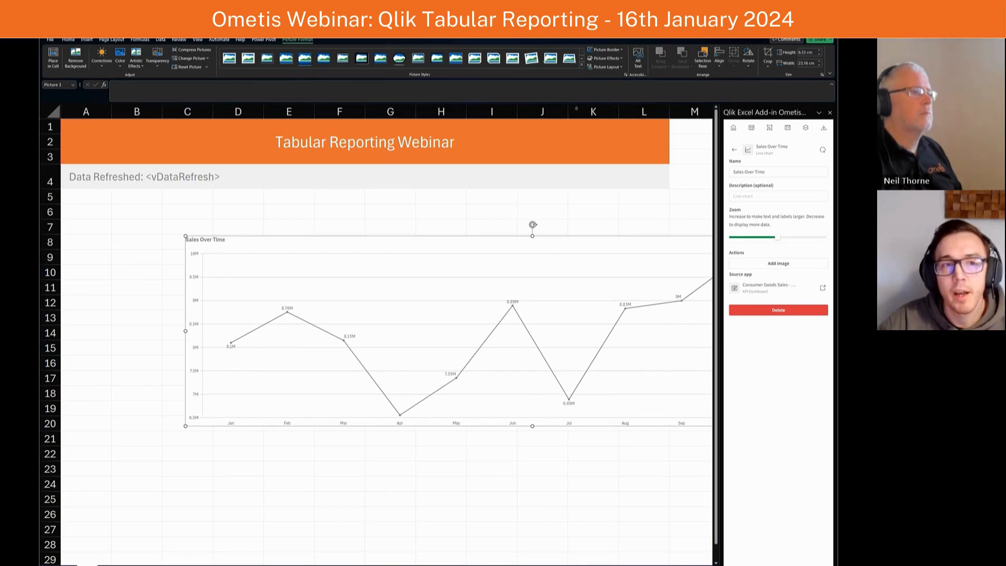
# Step: Toggle Snap to Grid, shrink the chart image to about 4.46 by 16.31 cm and place its upper-left corner at cell D6
pyautogui.click(720, 58)
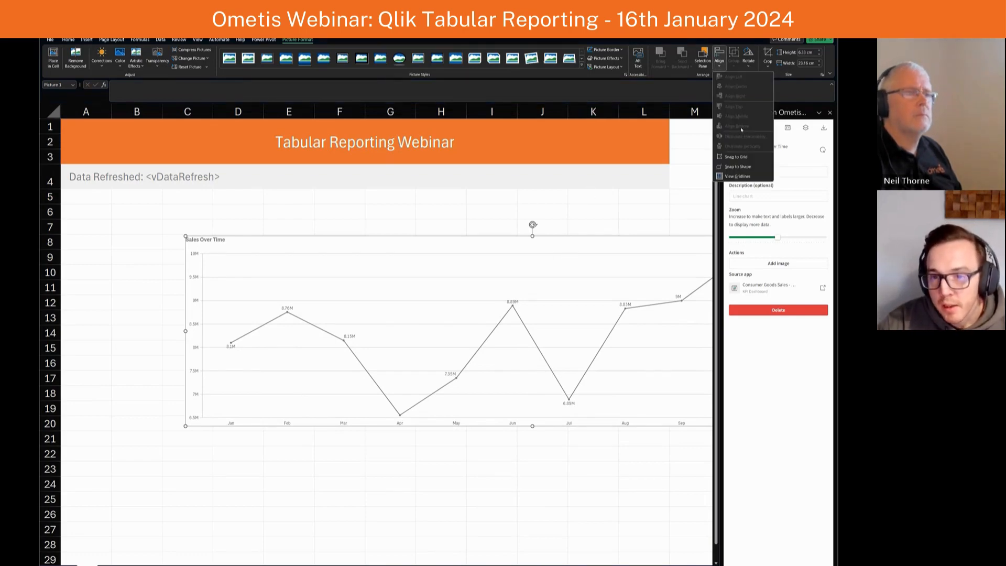
pyautogui.click(739, 157)
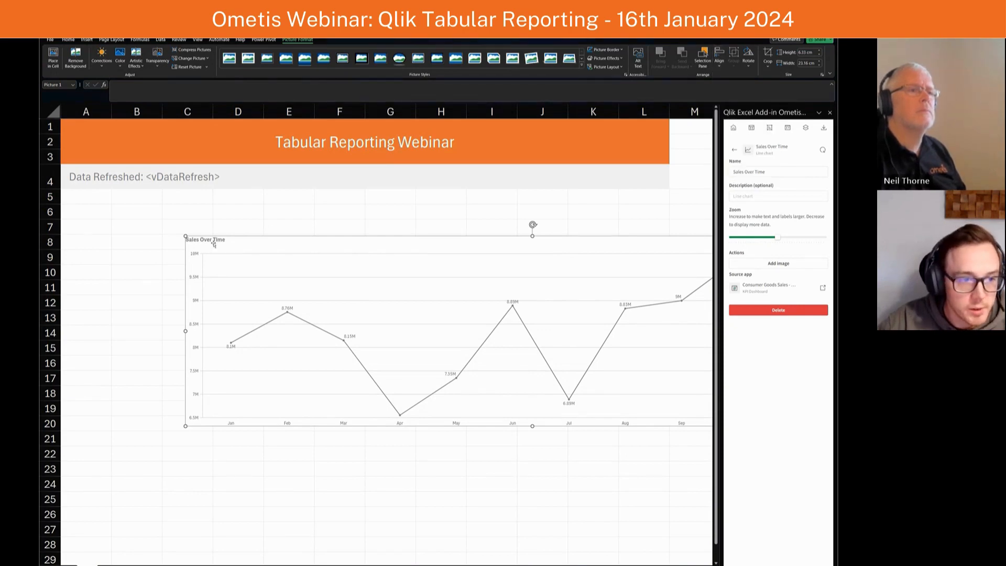
pyautogui.moveTo(185, 236); pyautogui.dragTo(567, 370)
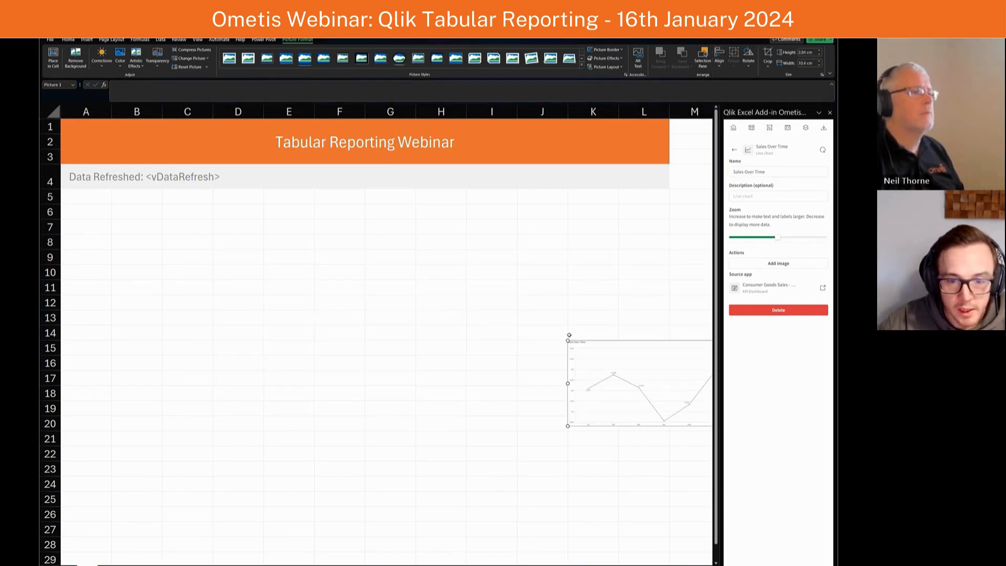
pyautogui.moveTo(401, 276); pyautogui.dragTo(408, 233)
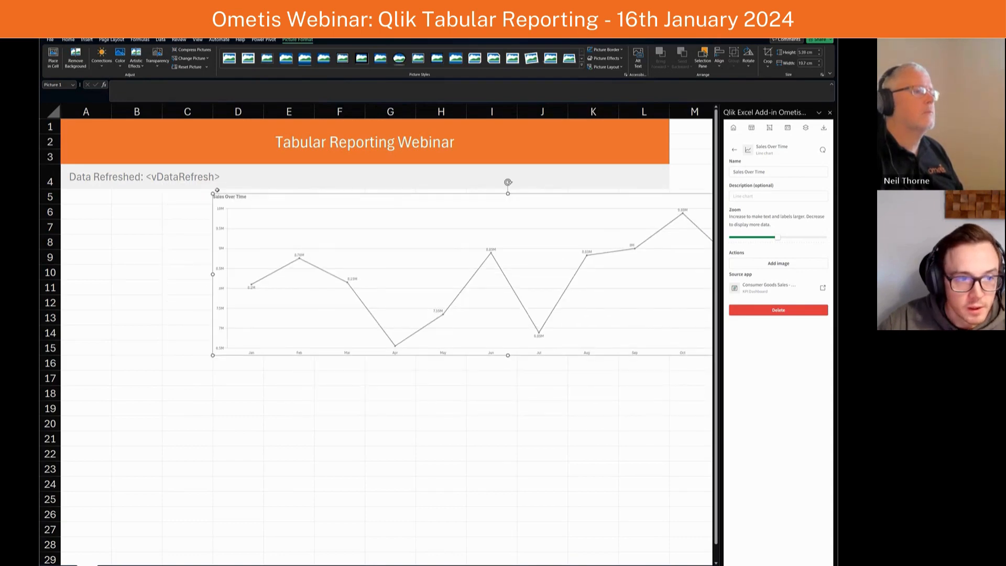
pyautogui.moveTo(246, 209); pyautogui.dragTo(319, 236)
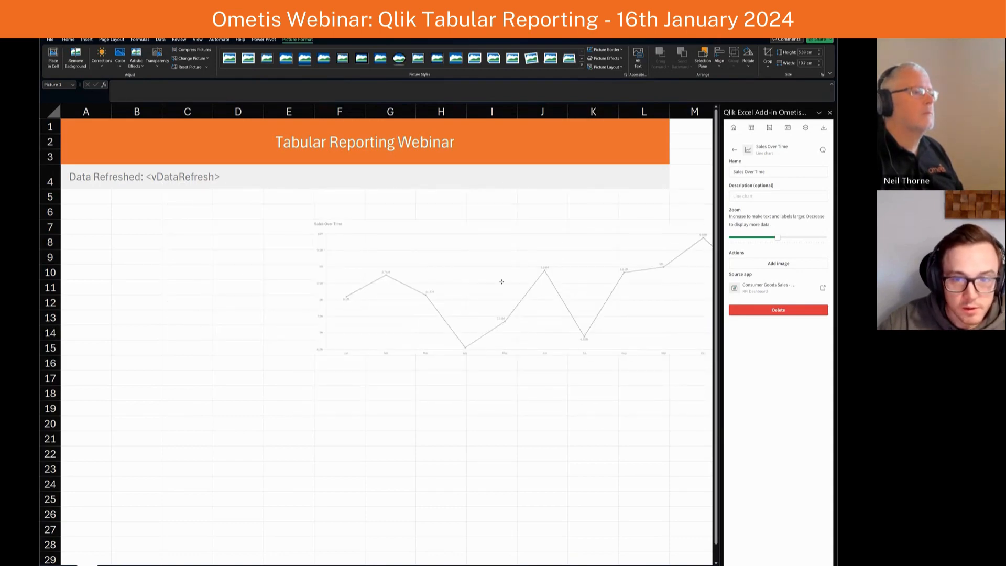
pyautogui.moveTo(501, 281); pyautogui.dragTo(401, 268)
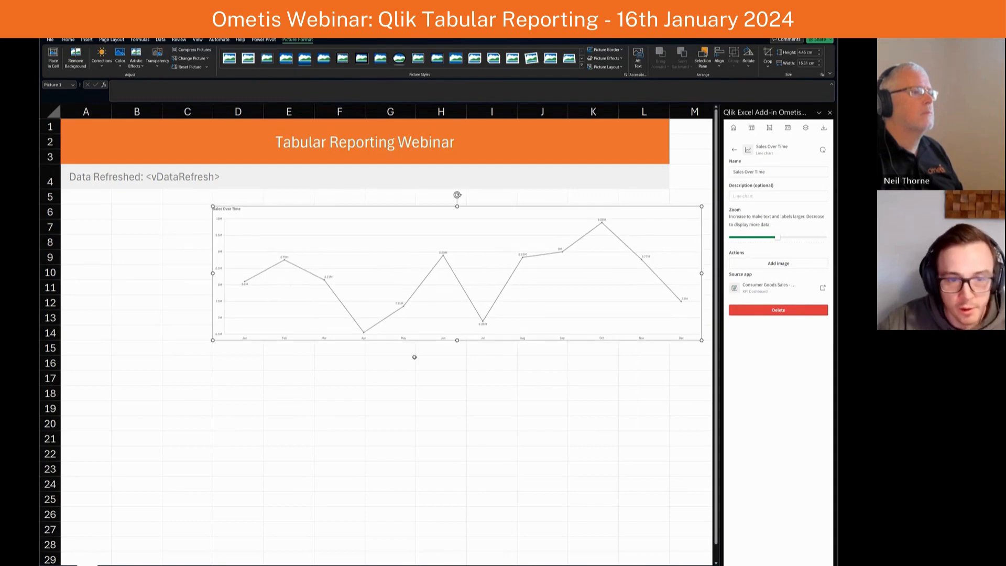
# Step: Refresh the Sales Over Time chart image and slightly lower its zoom setting
pyautogui.click(416, 389)
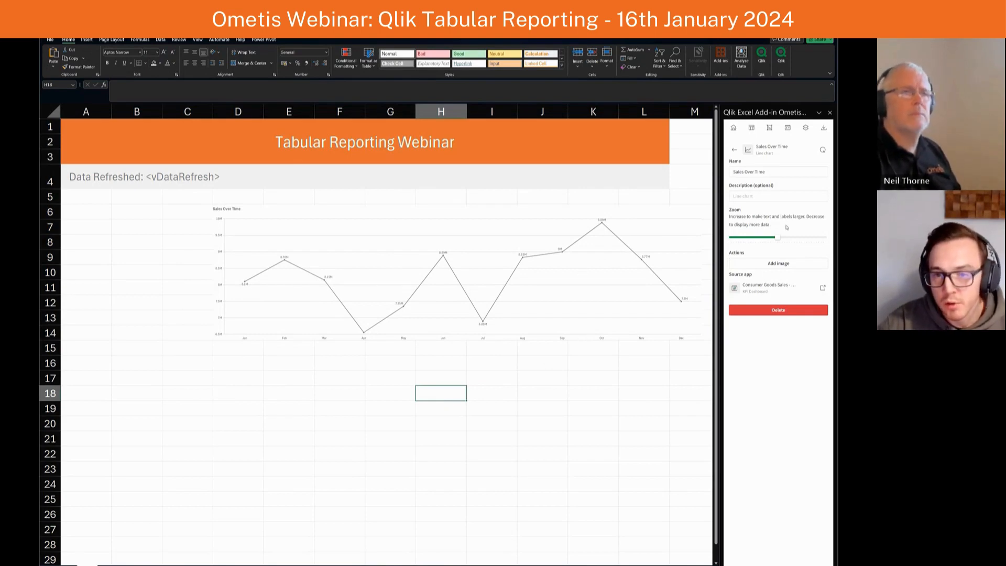
pyautogui.click(579, 266)
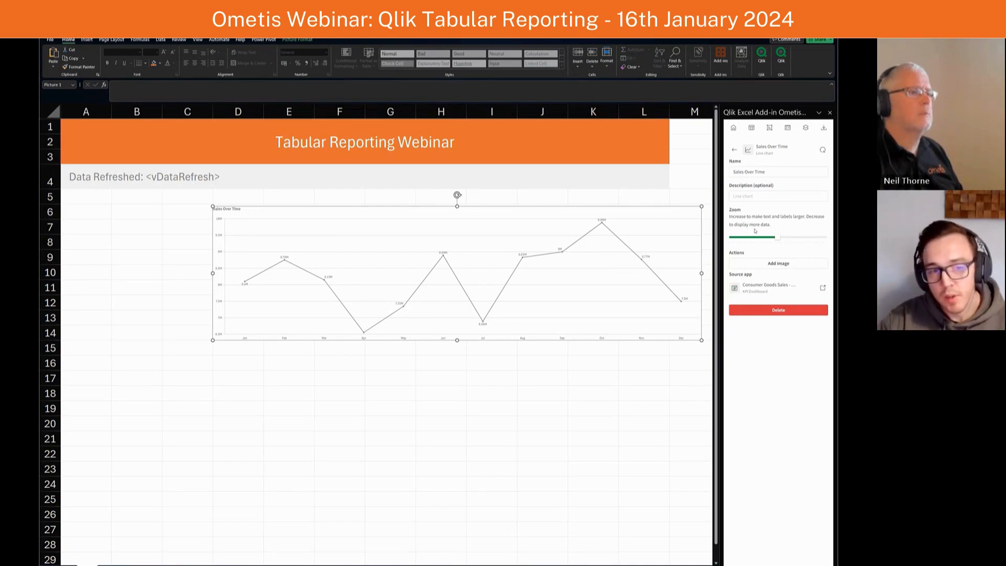
pyautogui.click(822, 152)
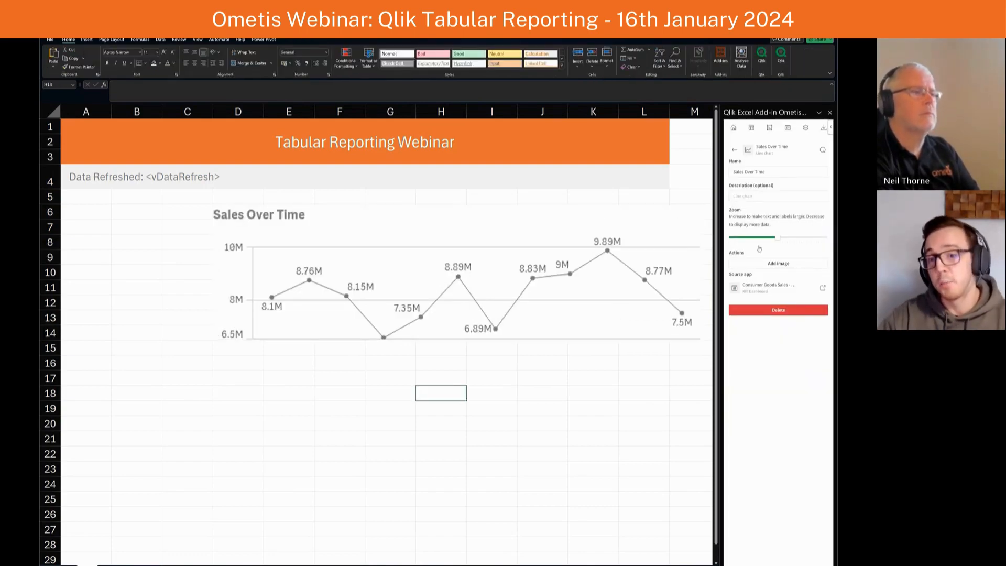
pyautogui.moveTo(780, 239)
pyautogui.moveTo(779, 240); pyautogui.dragTo(767, 240)
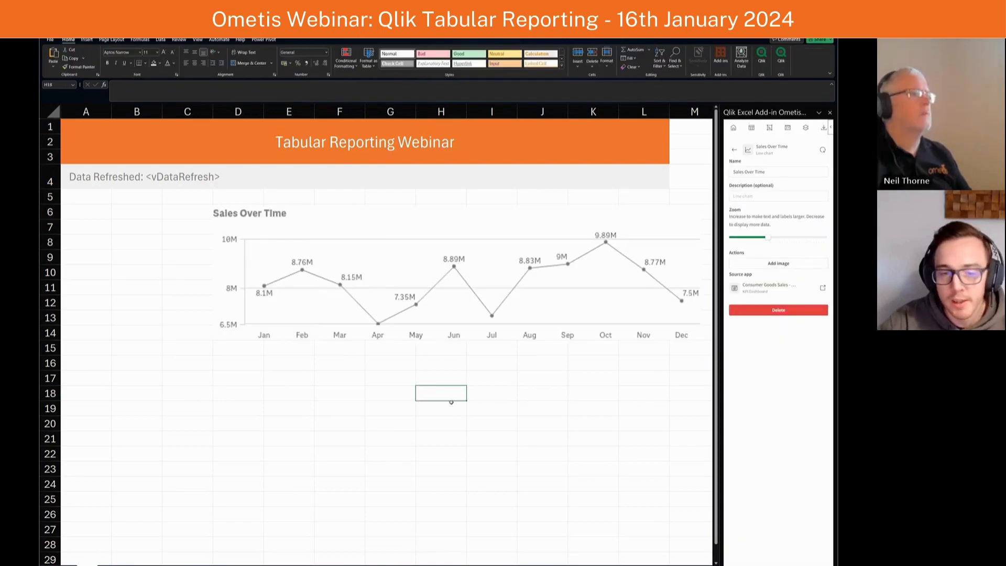
# Step: Add the first KPI object from the KPI Dashboard sheet as a chart image at cell G18
pyautogui.click(406, 396)
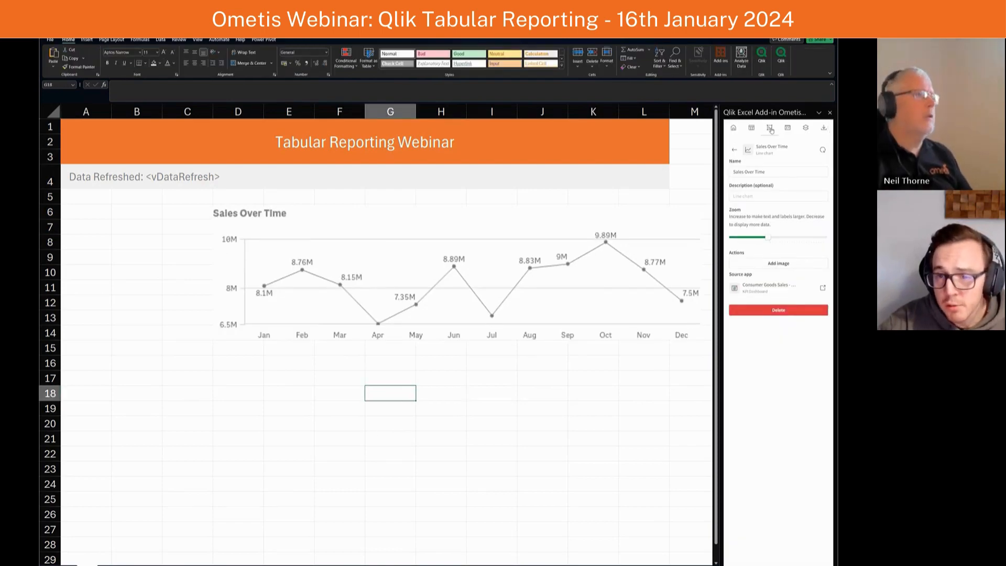
pyautogui.click(770, 128)
pyautogui.click(777, 162)
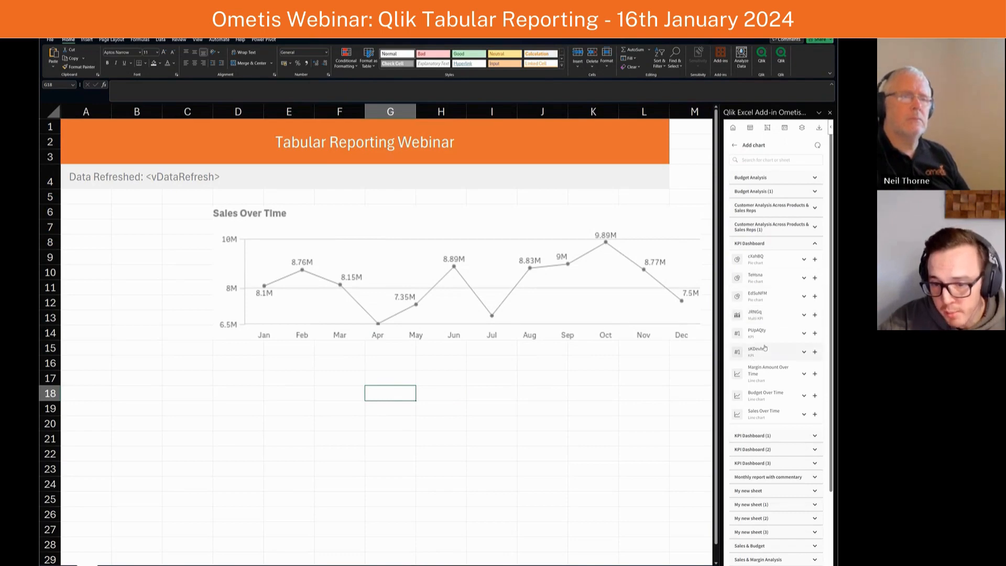
pyautogui.click(816, 334)
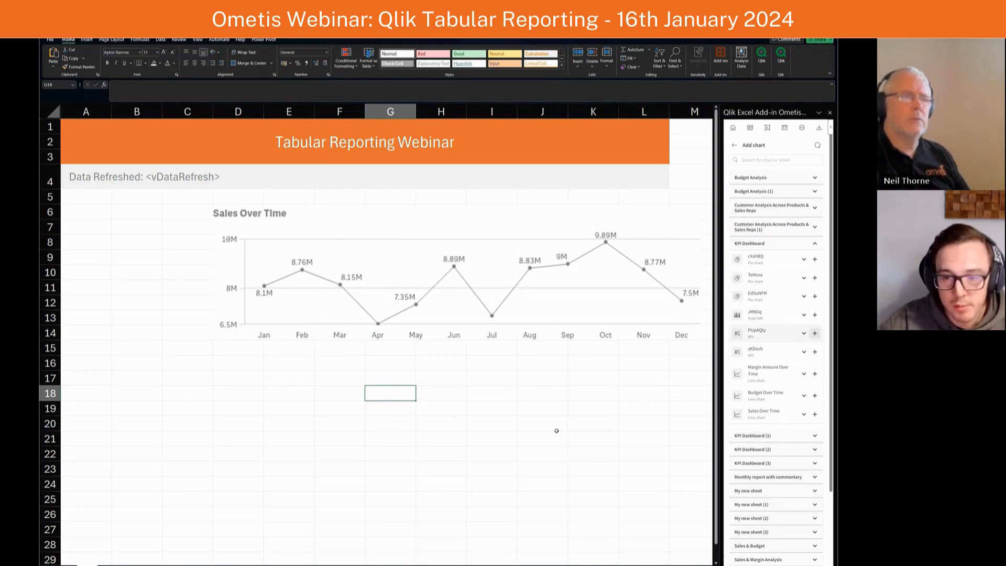
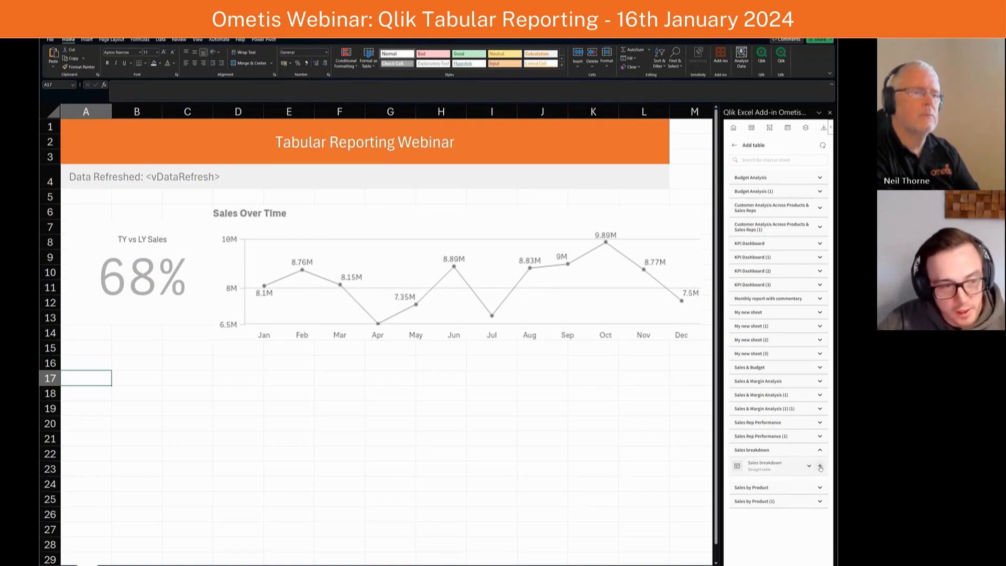
# Step: Insert the Sales breakdown table at cell A17 as individual columns, including every column except Lost Customer Count
pyautogui.click(821, 467)
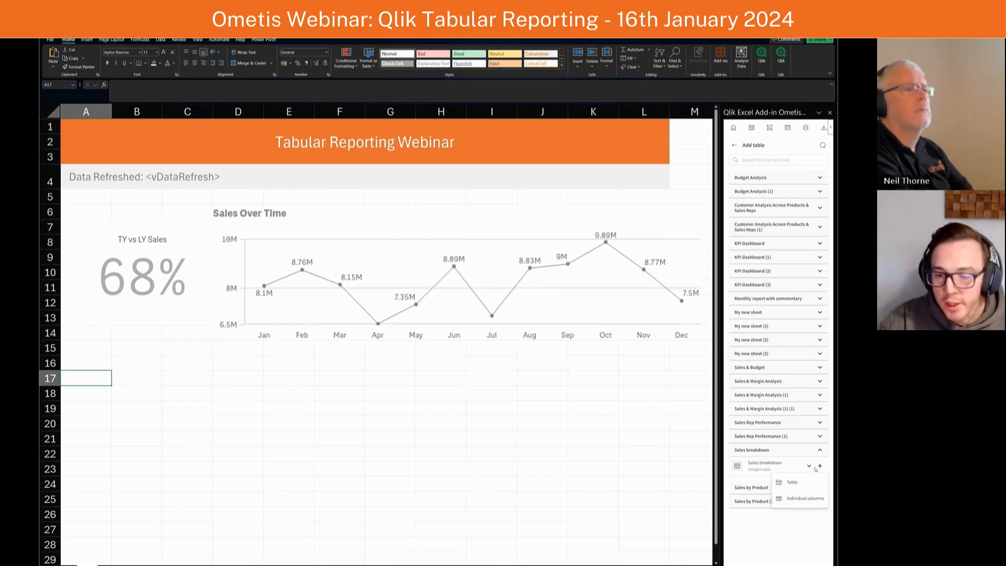
pyautogui.click(799, 502)
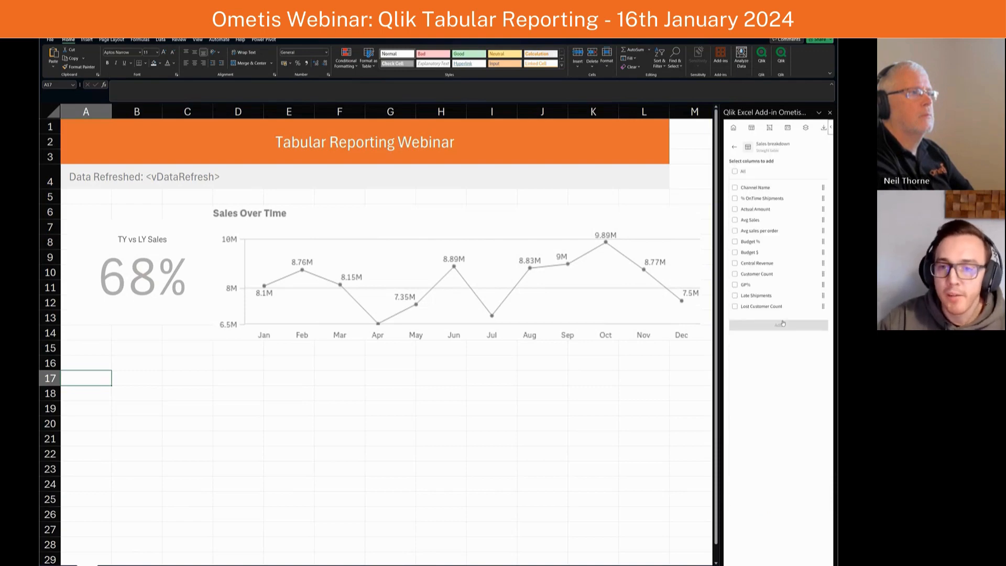
pyautogui.click(735, 172)
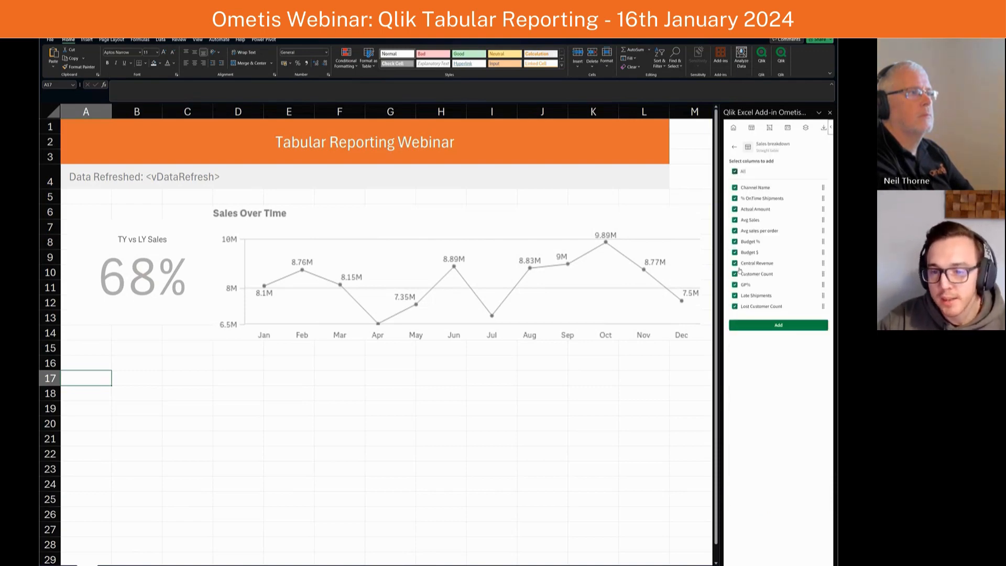
pyautogui.click(775, 308)
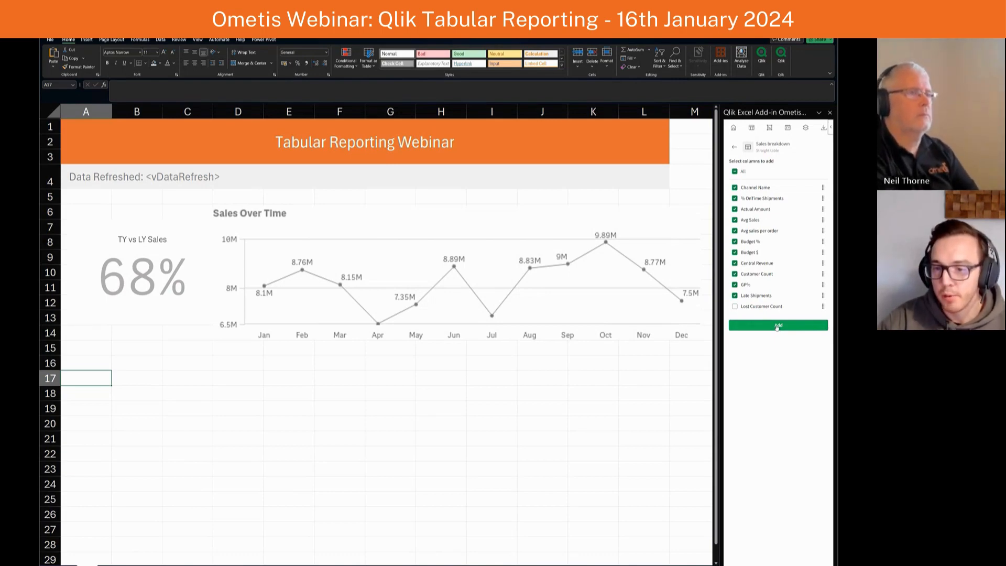
pyautogui.click(777, 327)
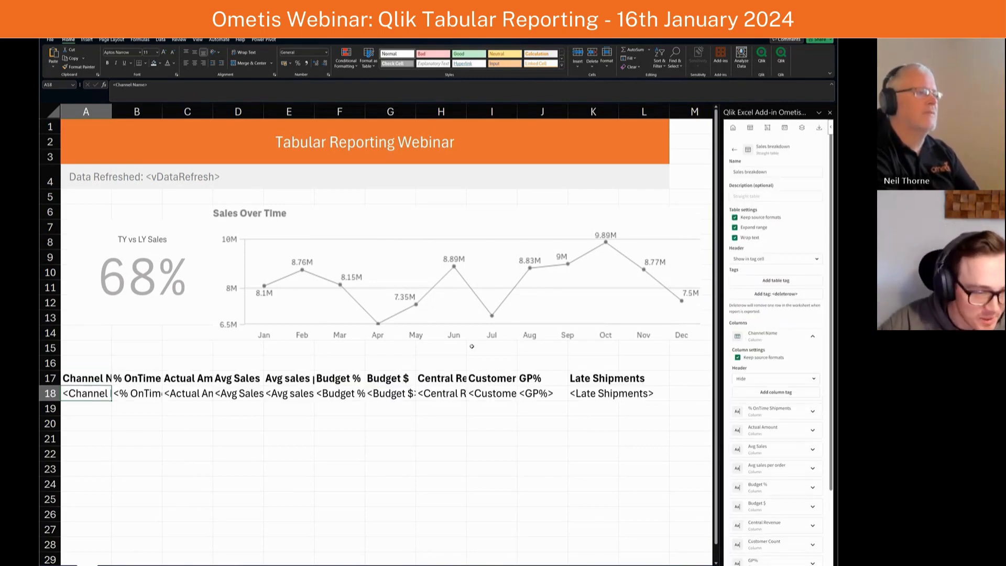
# Step: Convert range A17:K18 into an Excel table with headers and turn off keeping source formats for Sales breakdown
pyautogui.moveTo(84, 379); pyautogui.dragTo(598, 396)
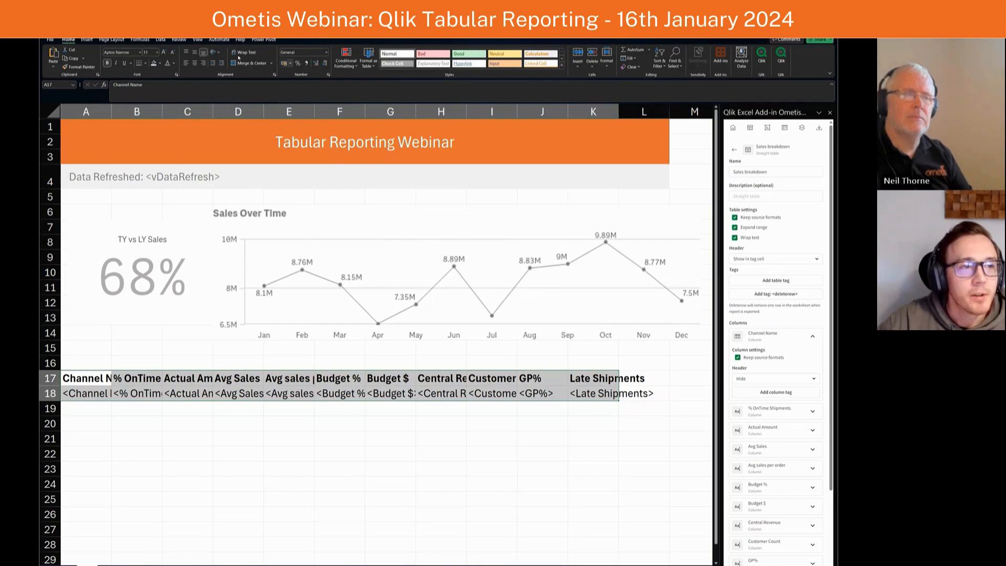
pyautogui.click(87, 39)
pyautogui.click(103, 58)
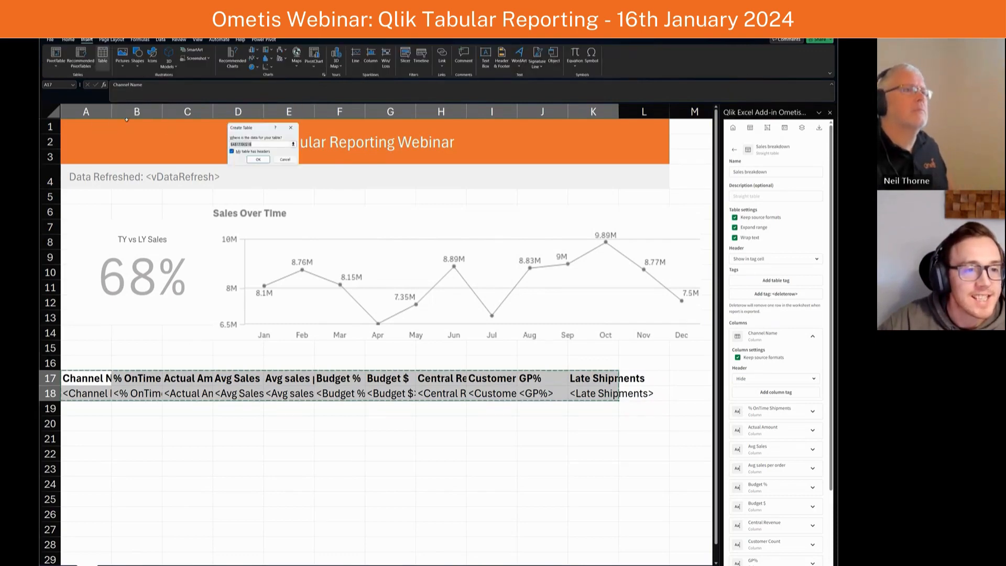
pyautogui.click(258, 159)
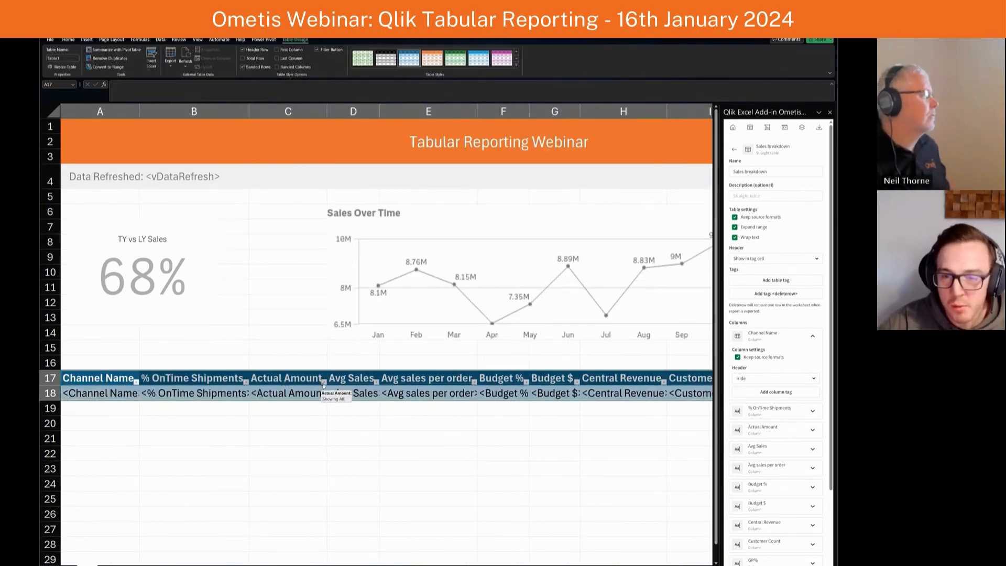
pyautogui.click(735, 218)
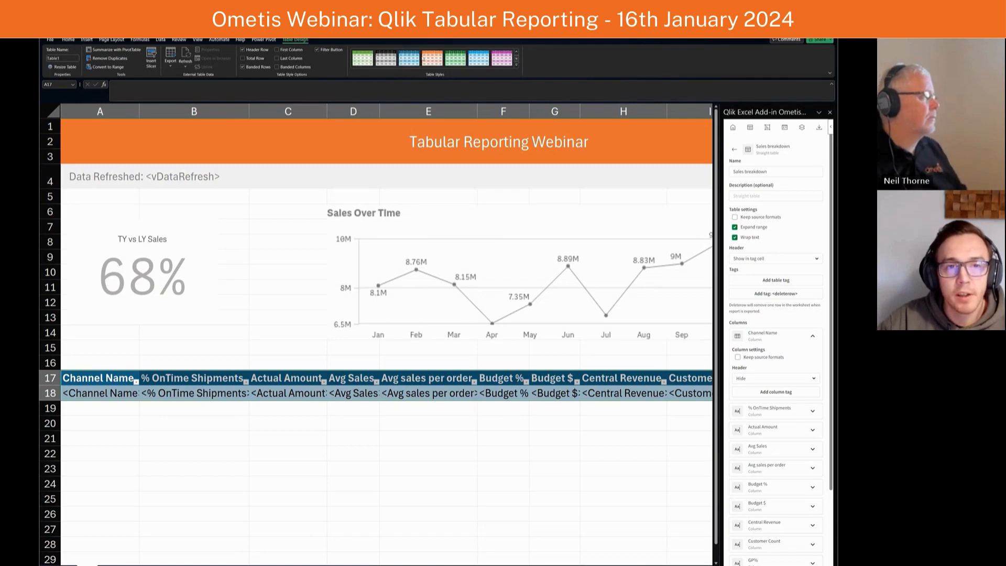
# Step: Apply the orange table style to the Sales breakdown table and add a total row
pyautogui.click(432, 58)
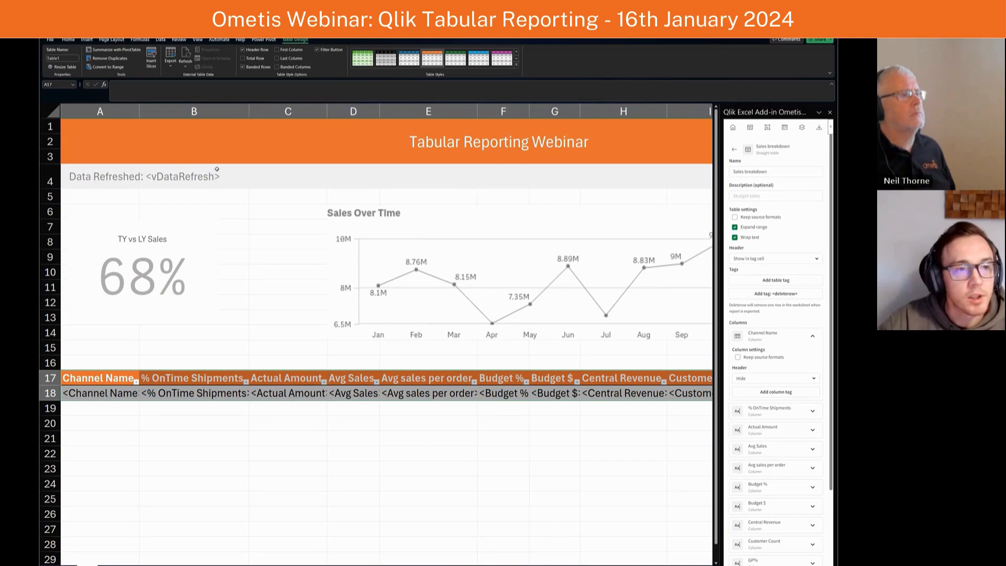
pyautogui.click(255, 59)
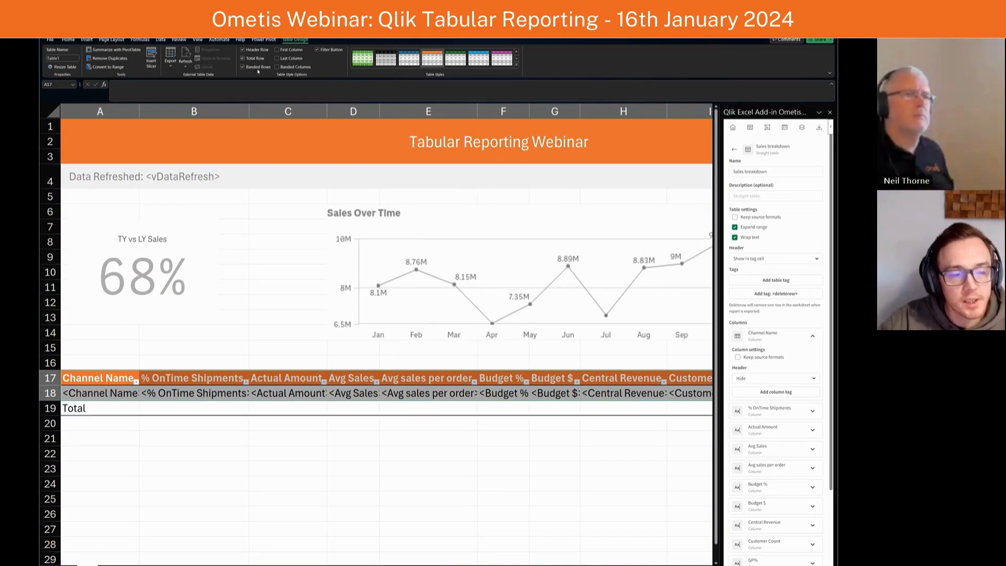
pyautogui.click(341, 454)
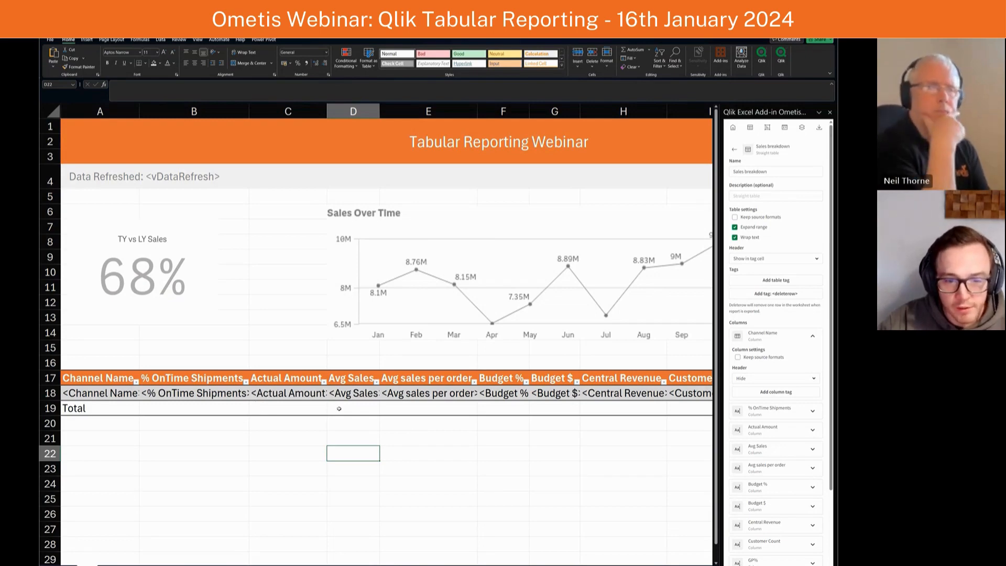
# Step: Format rows 18 and 19 of columns C to E, G to I and K as Number with 0 decimal places
pyautogui.moveTo(283, 393); pyautogui.dragTo(451, 409)
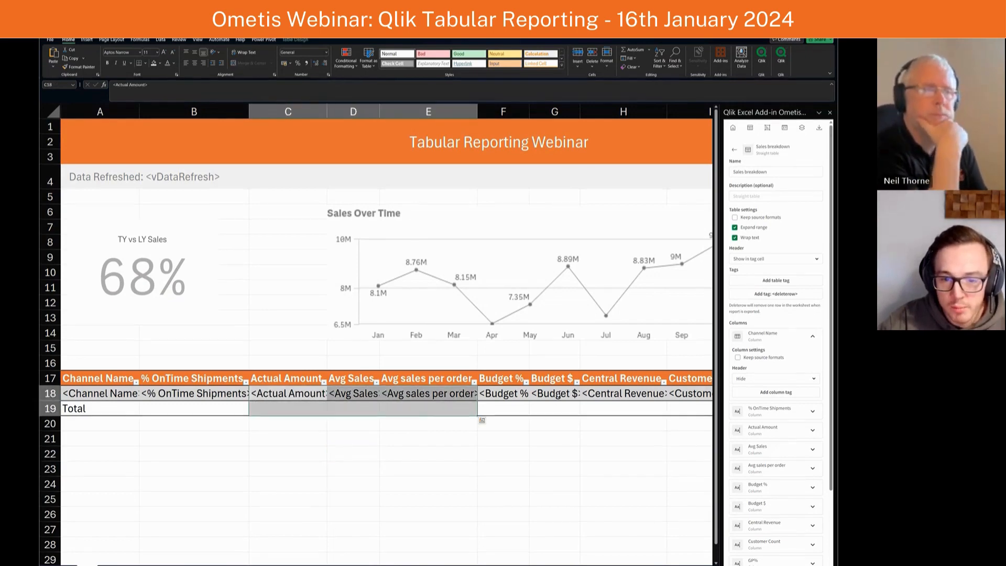
pyautogui.moveTo(555, 393); pyautogui.dragTo(677, 413)
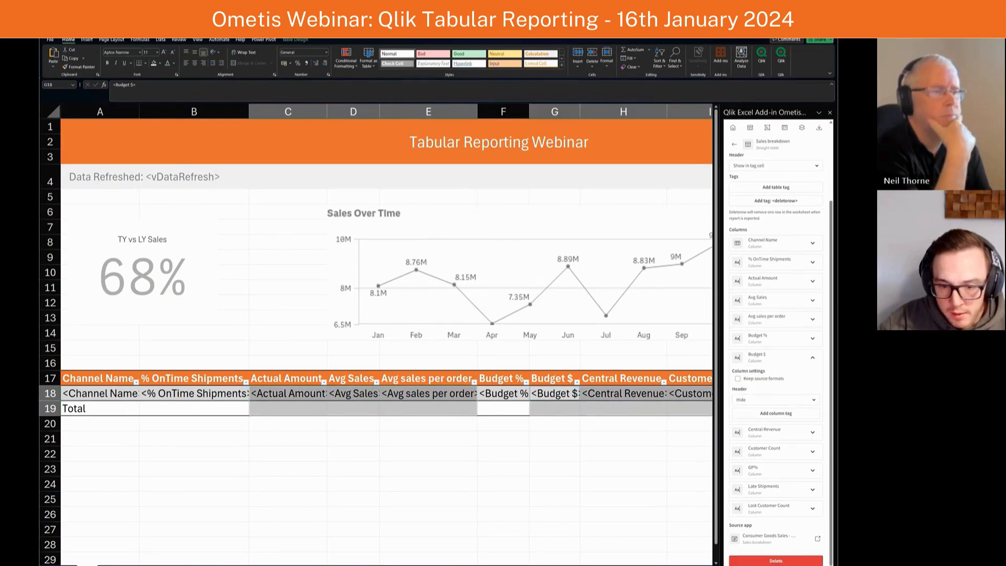
pyautogui.hscroll(3, 624, 411)
pyautogui.moveTo(654, 394)
pyautogui.mouseDown()
pyautogui.moveTo(655, 409)
pyautogui.moveTo(655, 400)
pyautogui.mouseUp()
pyautogui.rightClick(655, 400)
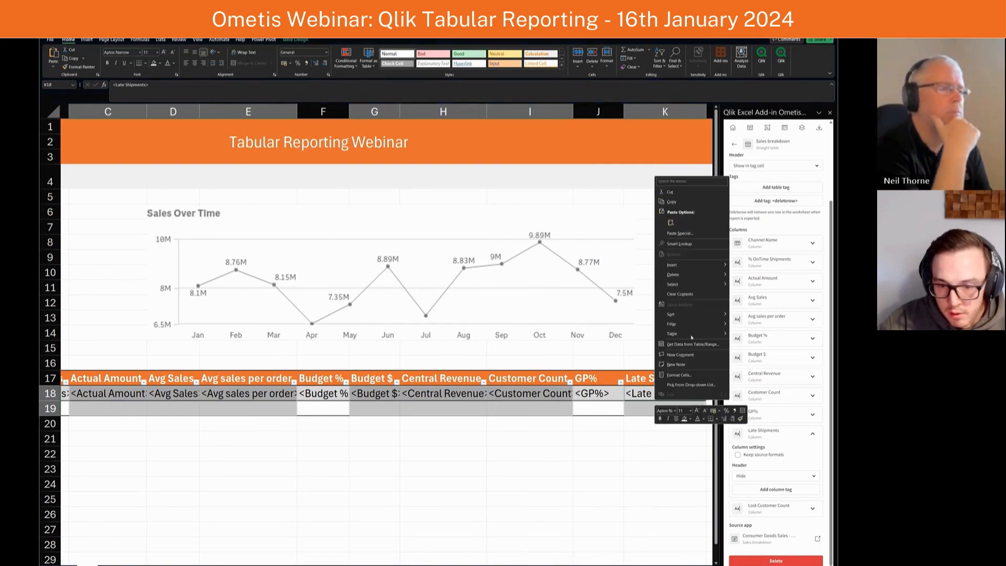
pyautogui.click(679, 376)
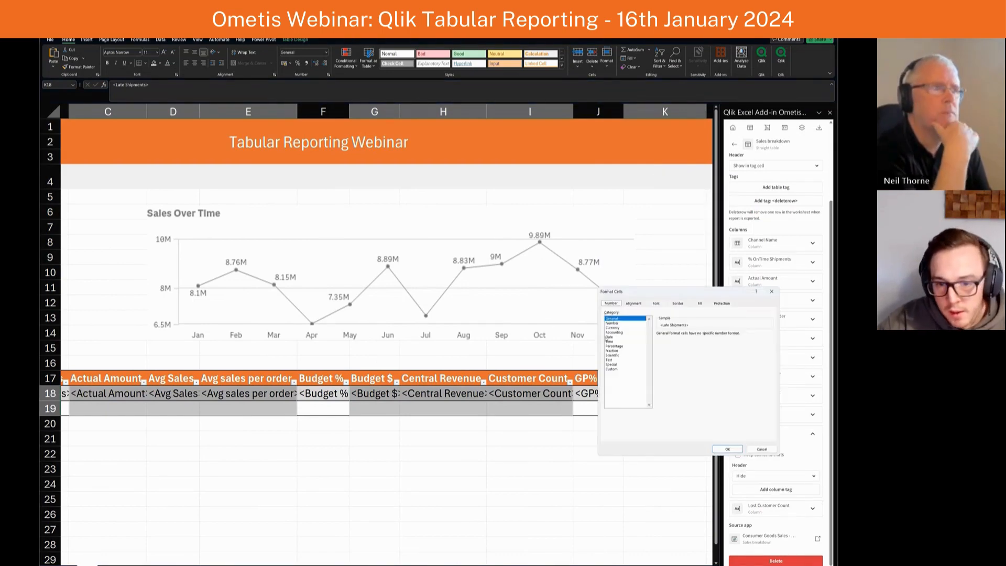
pyautogui.click(613, 323)
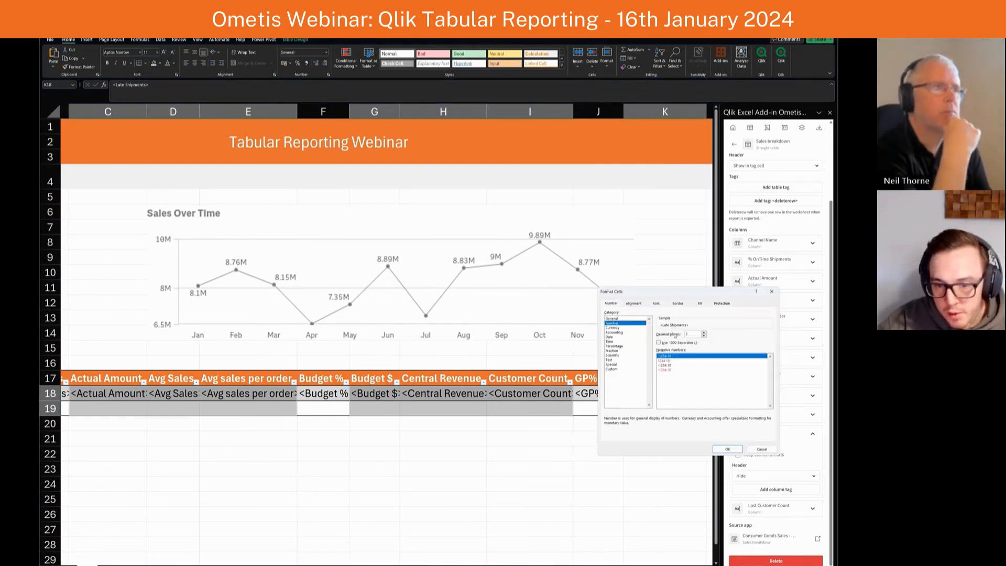
pyautogui.doubleClick(704, 336)
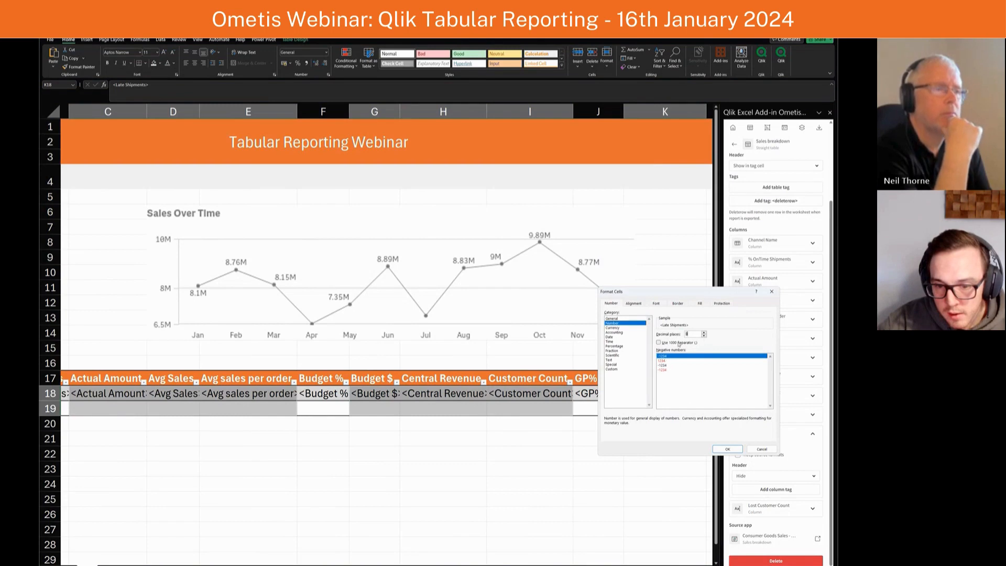
pyautogui.click(728, 449)
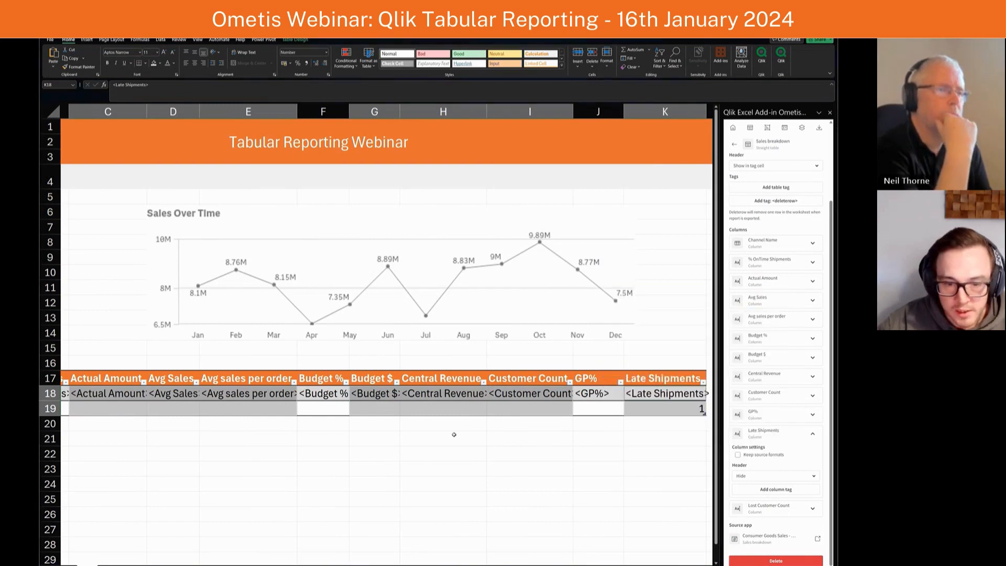
# Step: Format the % OnTime Shipments, Budget % and GP% cells in rows 18 and 19 as Percentage
pyautogui.click(583, 395)
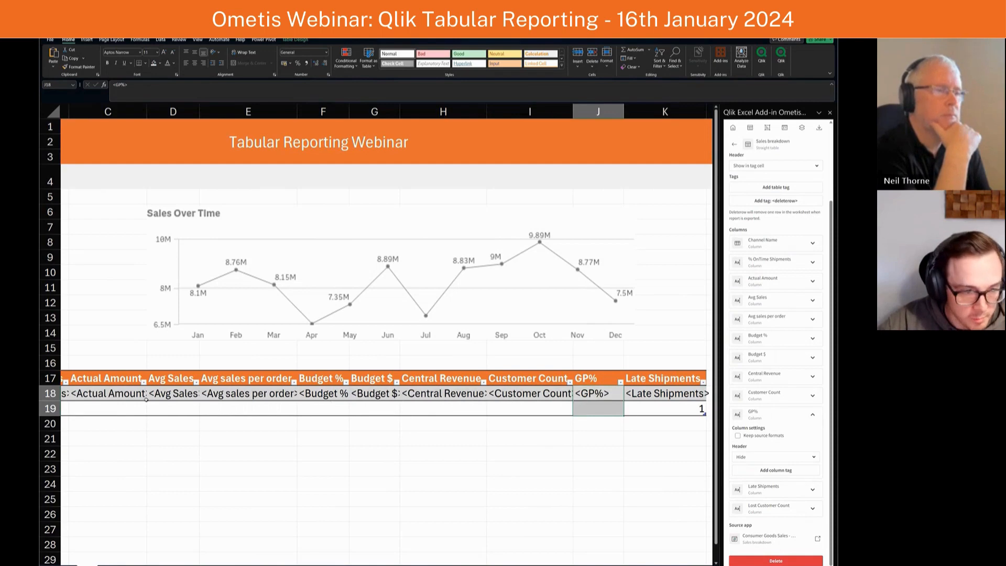
pyautogui.click(324, 394)
pyautogui.hscroll(-3, 203, 457)
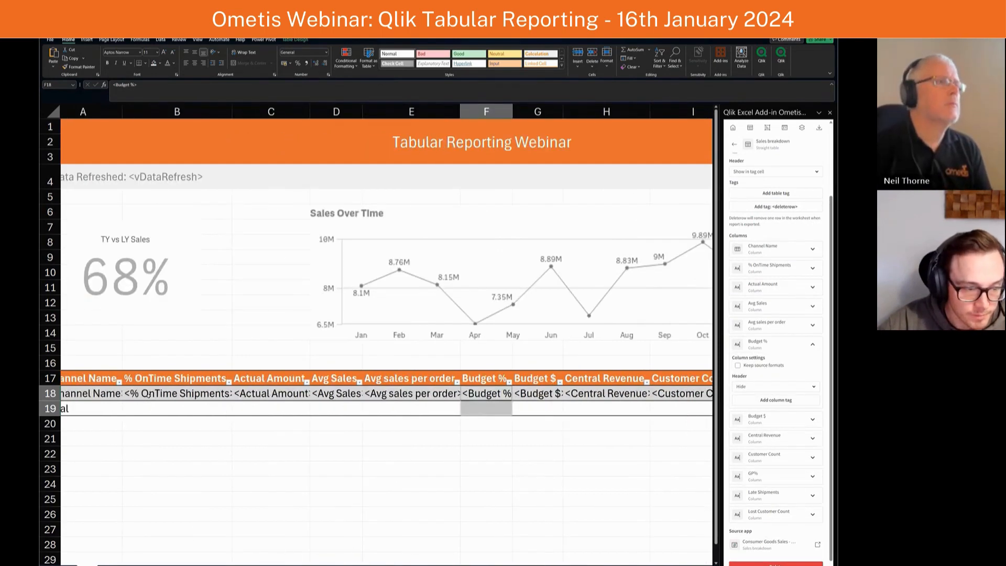
pyautogui.click(144, 397)
pyautogui.rightClick(145, 396)
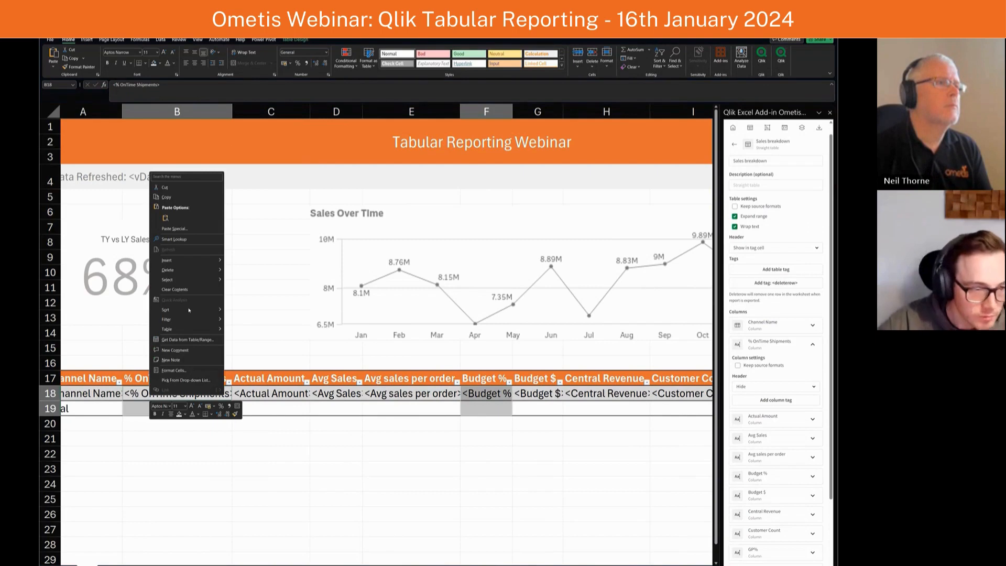
pyautogui.click(175, 370)
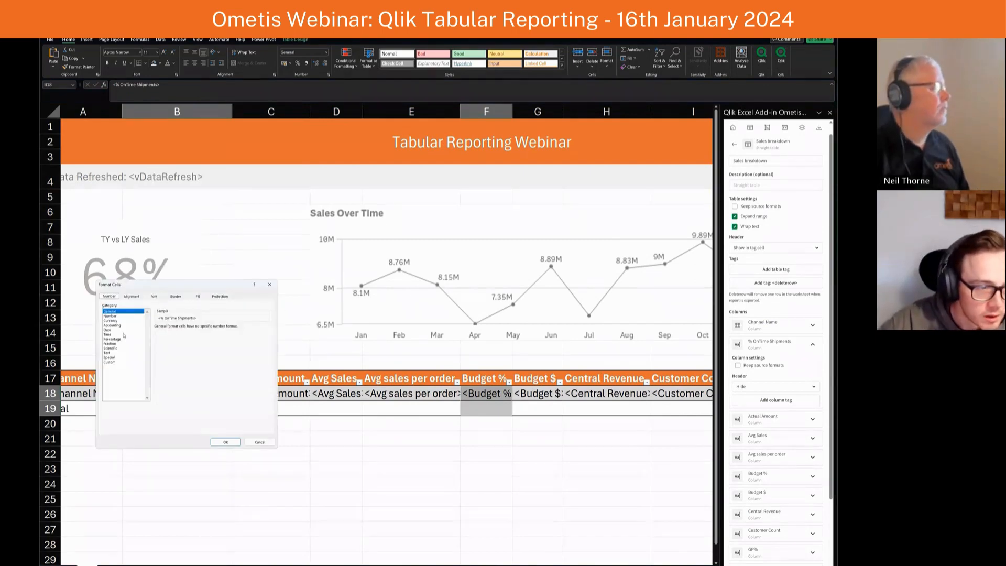
pyautogui.click(122, 339)
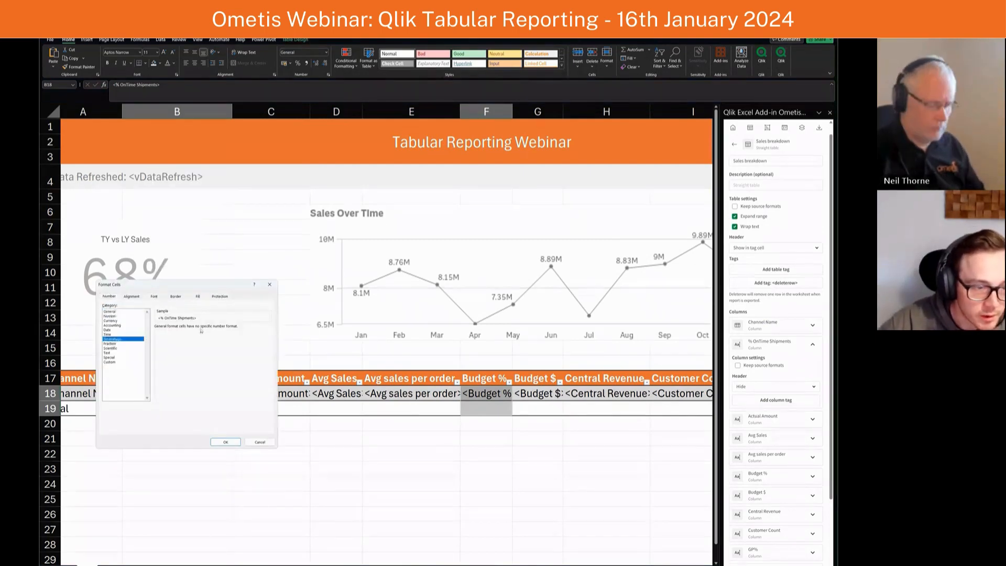
pyautogui.click(235, 441)
pyautogui.click(538, 454)
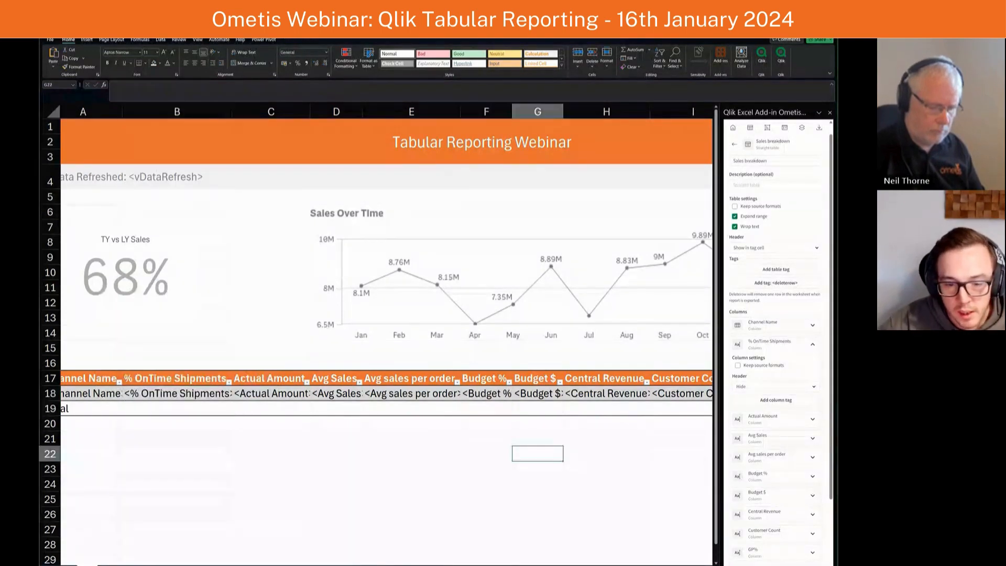
# Step: Set the total row of the Sales breakdown table to Sum for Late Shipments and Average for GP%
pyautogui.moveTo(525, 565); pyautogui.dragTo(530, 565)
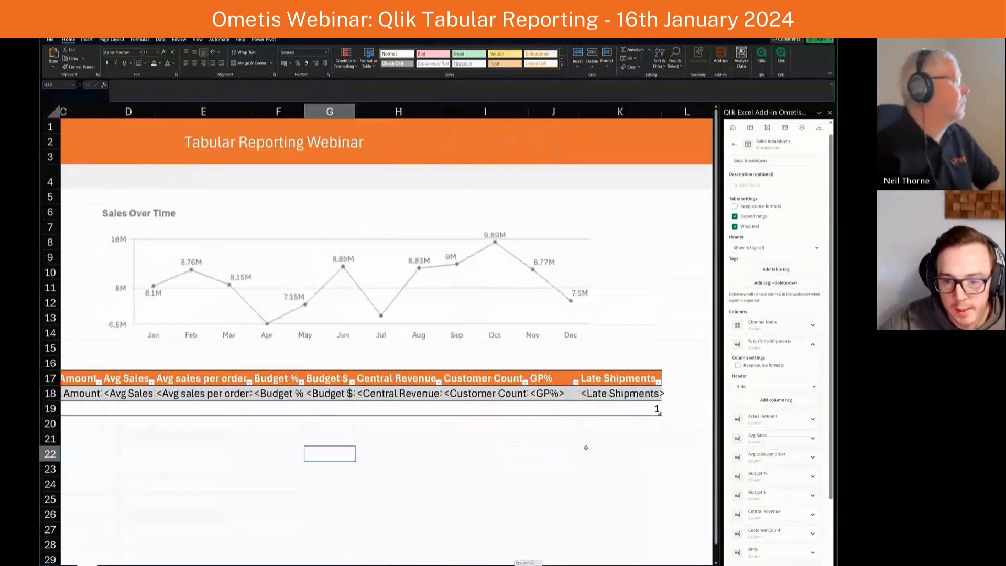
pyautogui.click(657, 409)
pyautogui.click(665, 413)
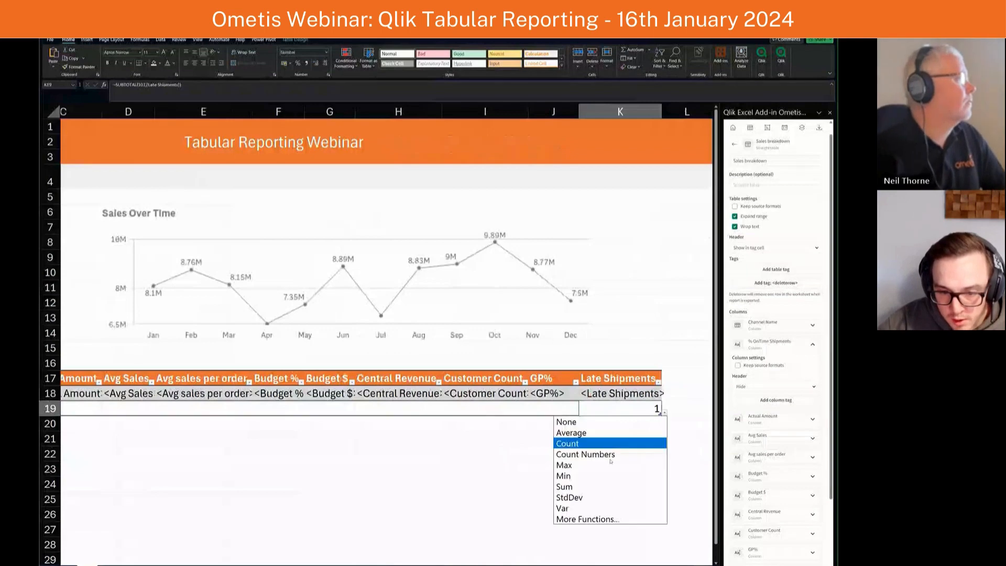
pyautogui.click(575, 487)
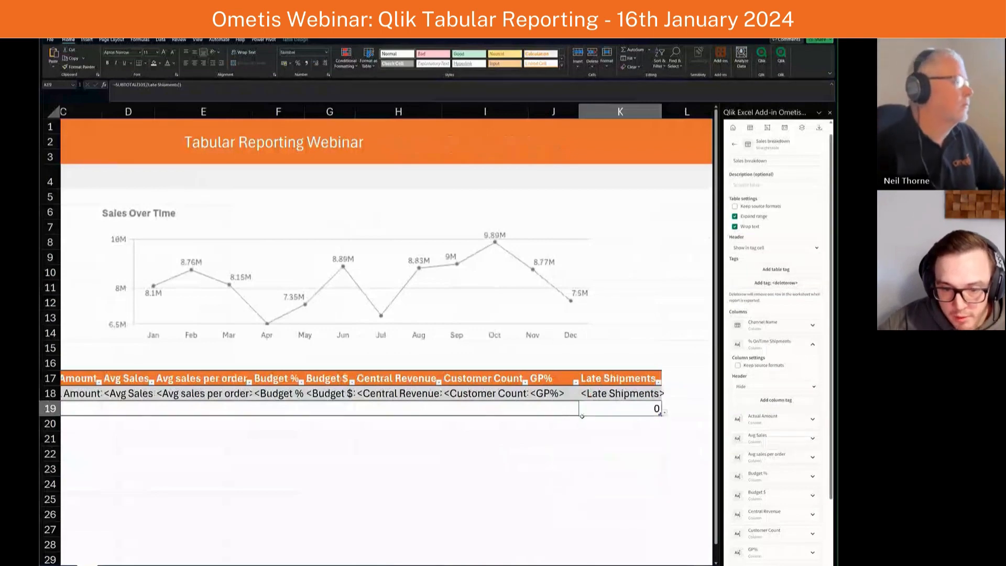
pyautogui.click(553, 409)
pyautogui.click(582, 412)
pyautogui.click(519, 433)
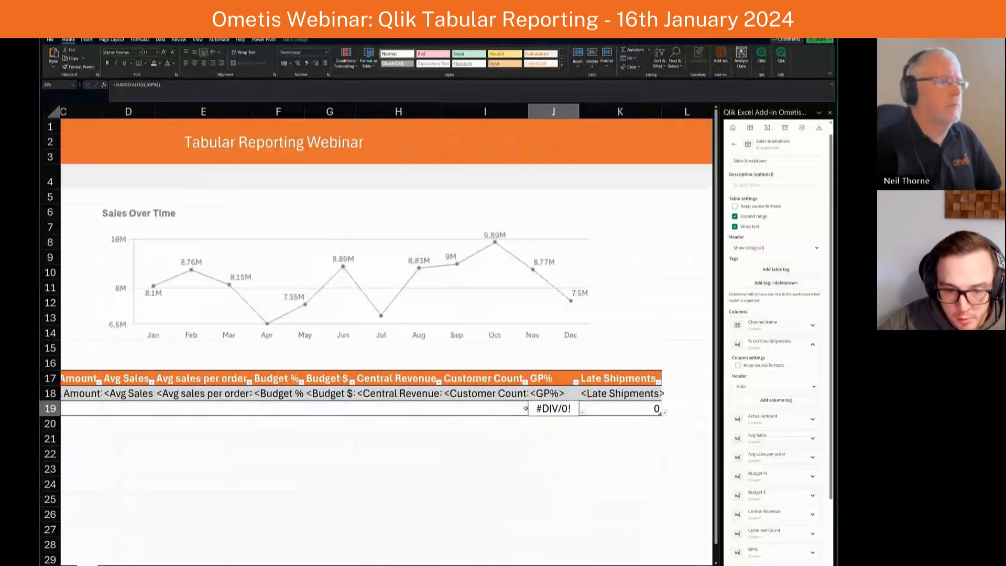
# Step: Set the total row to Sum for the Customer Count and Central Revenue columns
pyautogui.click(503, 409)
pyautogui.click(531, 412)
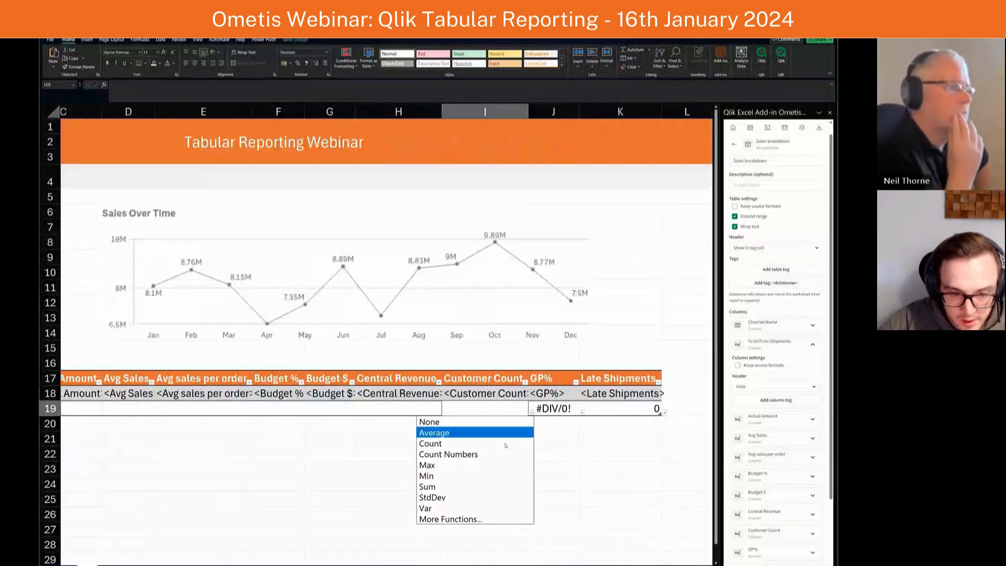
pyautogui.click(435, 487)
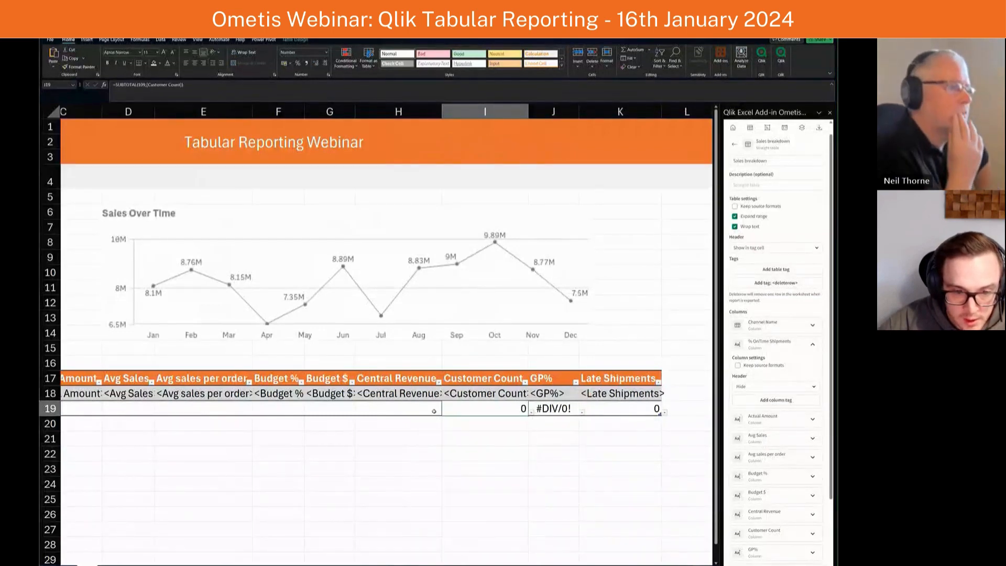
pyautogui.click(398, 409)
pyautogui.click(445, 412)
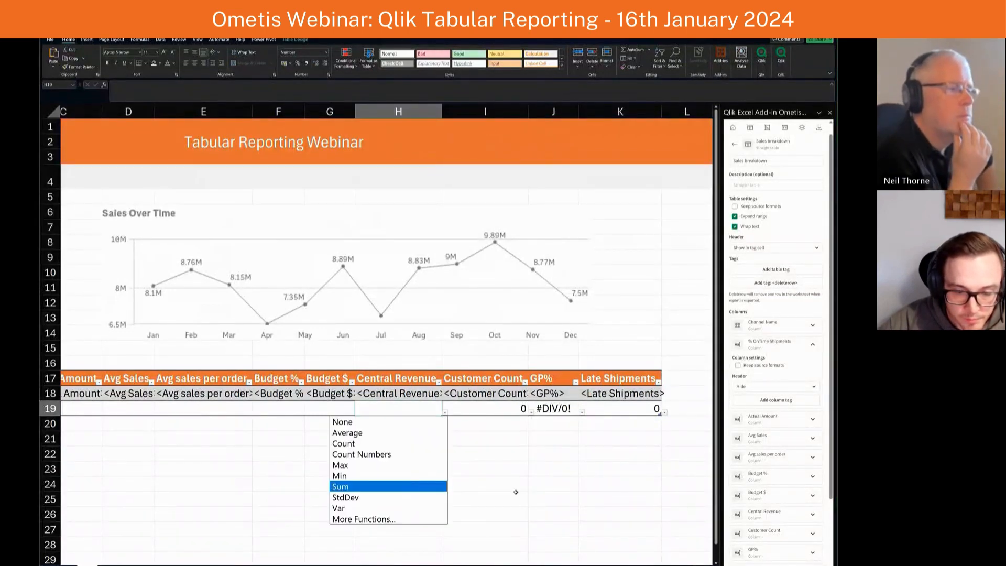
pyautogui.click(410, 487)
pyautogui.click(485, 469)
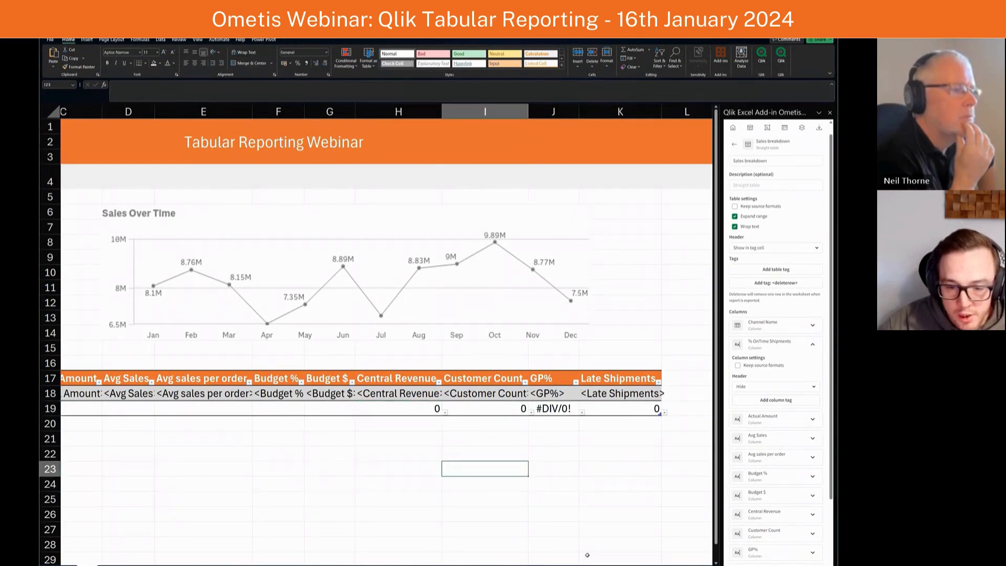
# Step: Wrap the text of the Sales breakdown header cells A17:K17
pyautogui.hscroll(-2, 485, 469)
pyautogui.hscroll(1, 485, 469)
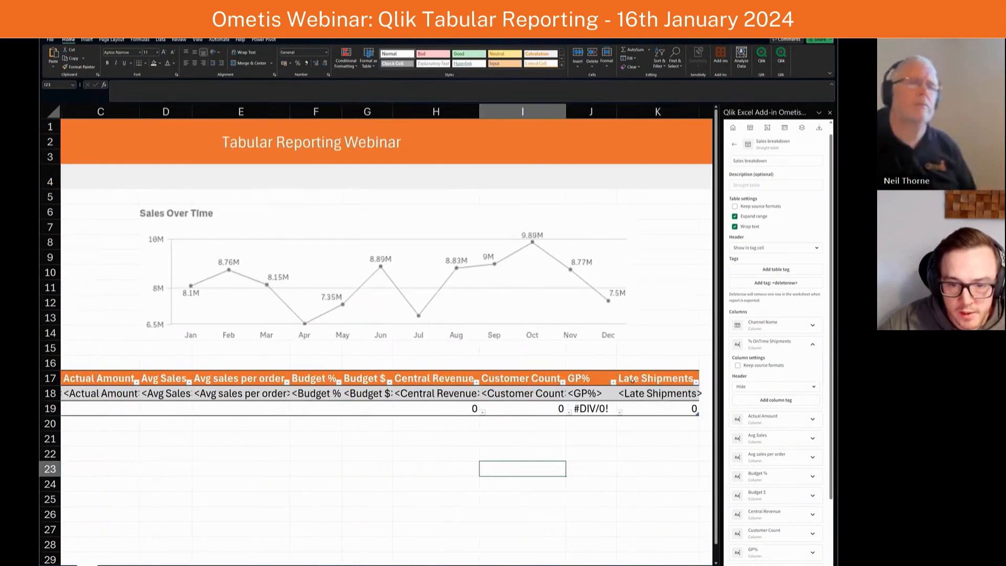
pyautogui.moveTo(633, 379); pyautogui.dragTo(51, 384)
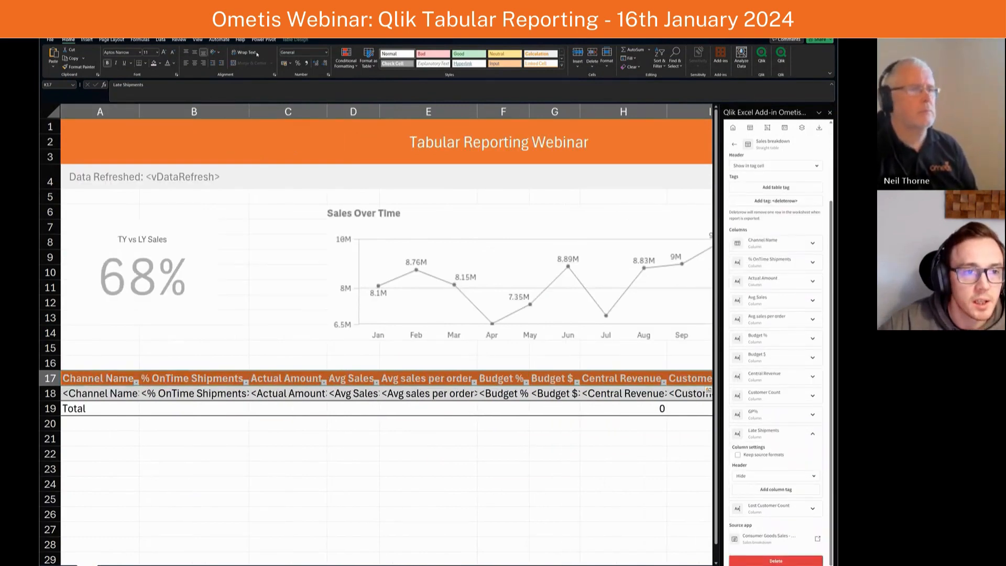
pyautogui.click(250, 54)
# Step: Delete the surplus banner column L beyond the Late Shipments column
pyautogui.hscroll(2, 441, 437)
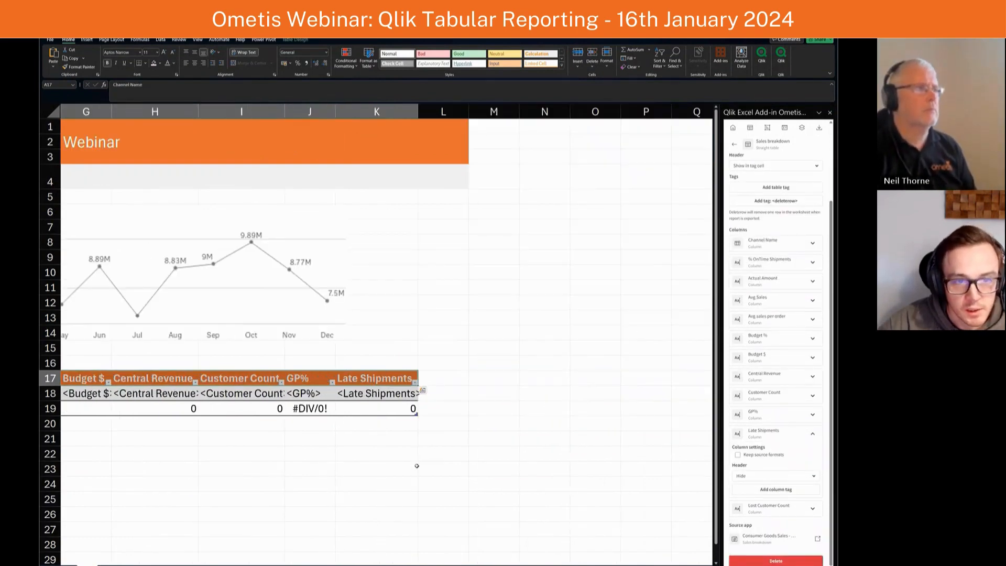
pyautogui.rightClick(444, 112)
pyautogui.click(464, 189)
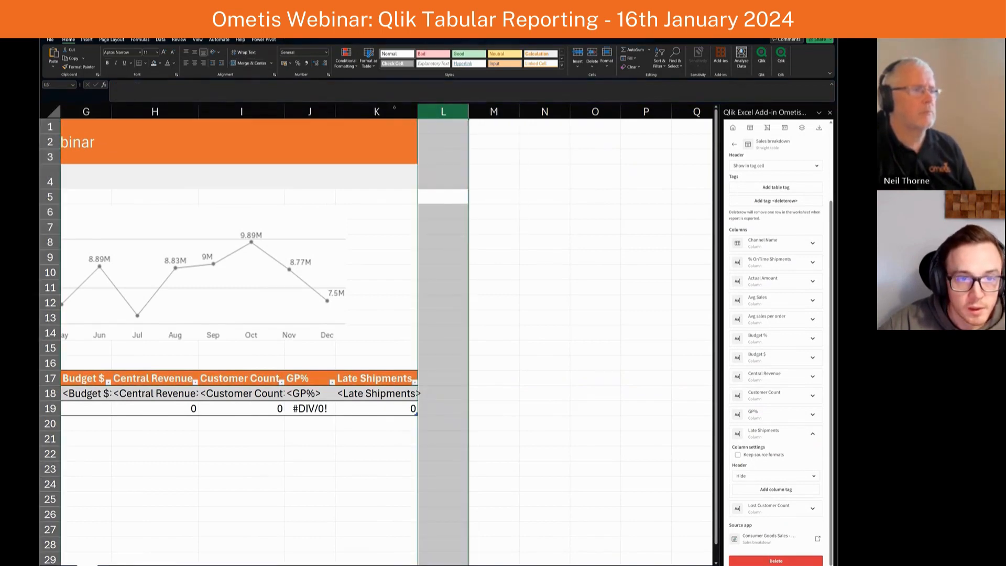
# Step: Narrow columns B to K together to one equal width
pyautogui.moveTo(377, 111); pyautogui.dragTo(95, 113)
pyautogui.moveTo(171, 111); pyautogui.dragTo(124, 111)
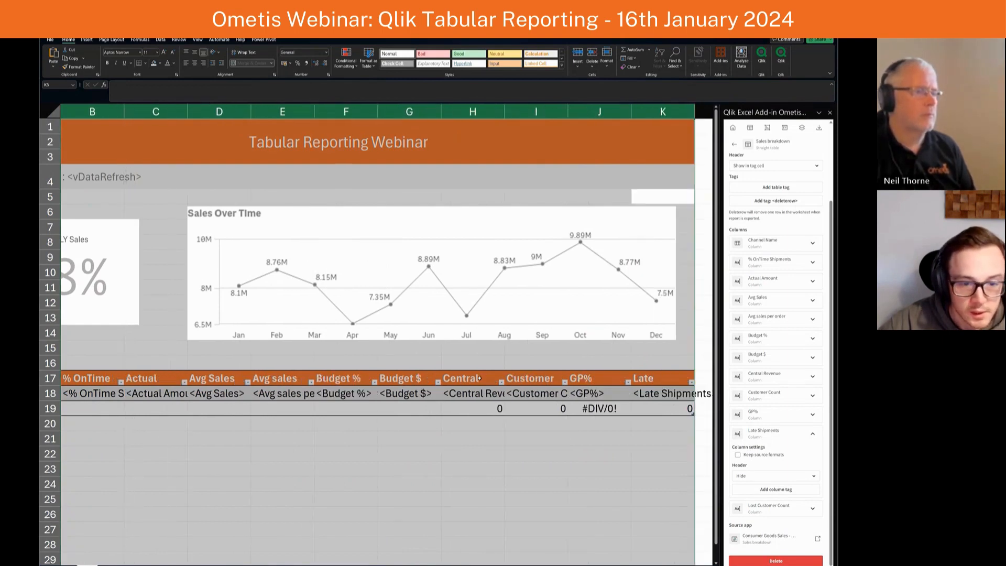
pyautogui.click(472, 438)
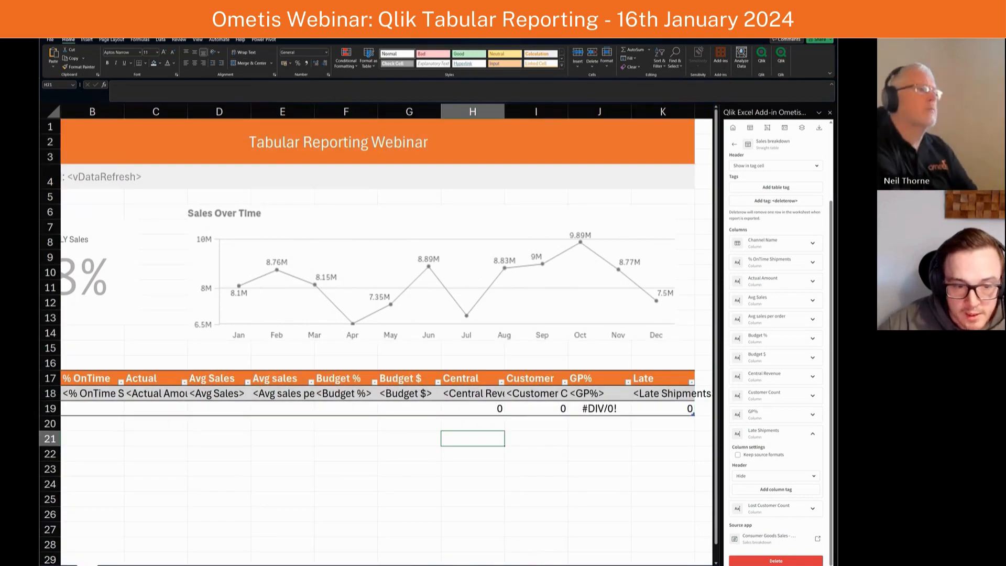
# Step: Align the Sales Over Time chart with the edge of column K and enlarge it toward the KPI and down to row 15
pyautogui.hscroll(-1, 488, 505)
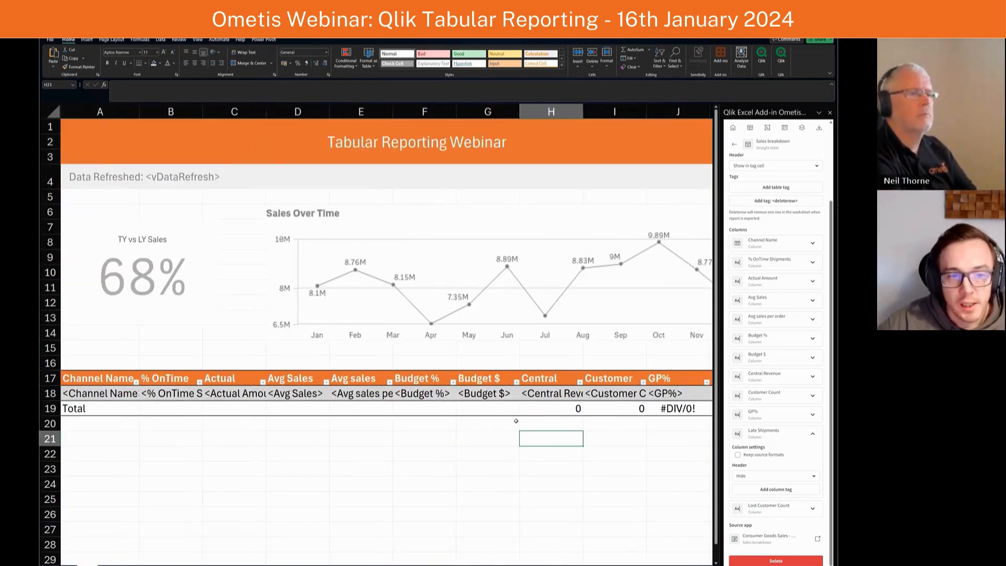
pyautogui.keyDown('ctrl'); pyautogui.scroll(-1, 517, 421); pyautogui.keyUp('ctrl')
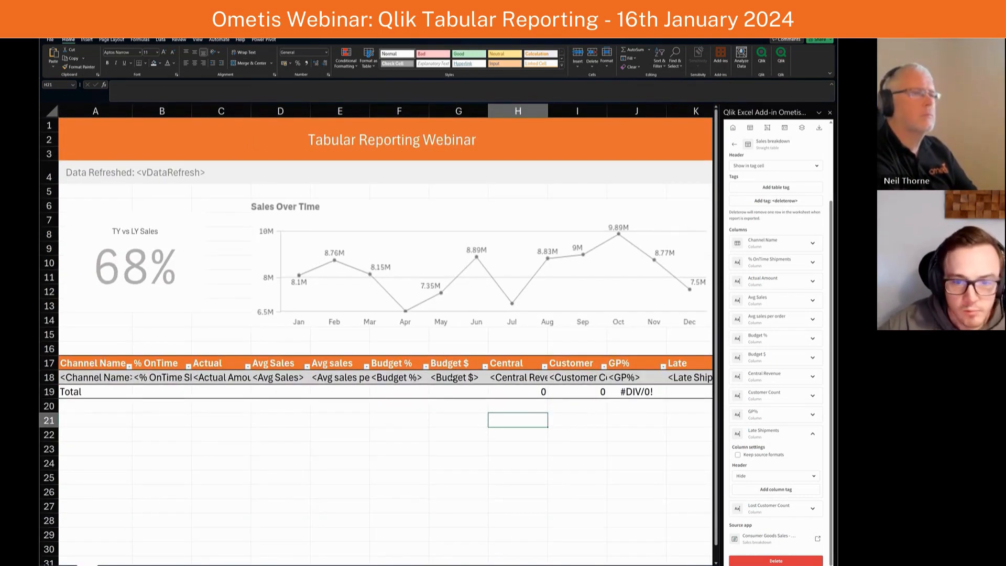
pyautogui.keyDown('ctrl'); pyautogui.scroll(-1, 453, 380); pyautogui.keyUp('ctrl')
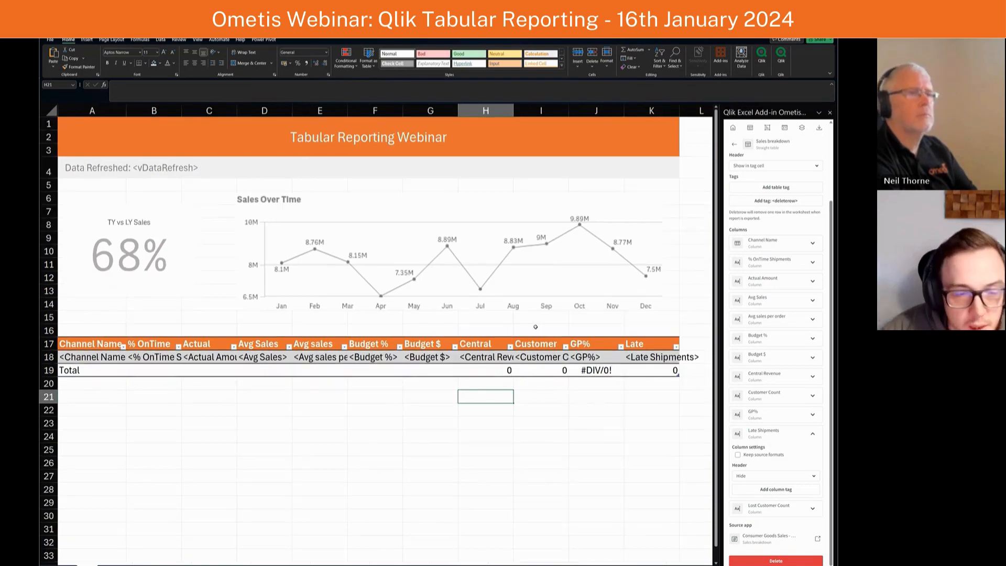
pyautogui.click(305, 276)
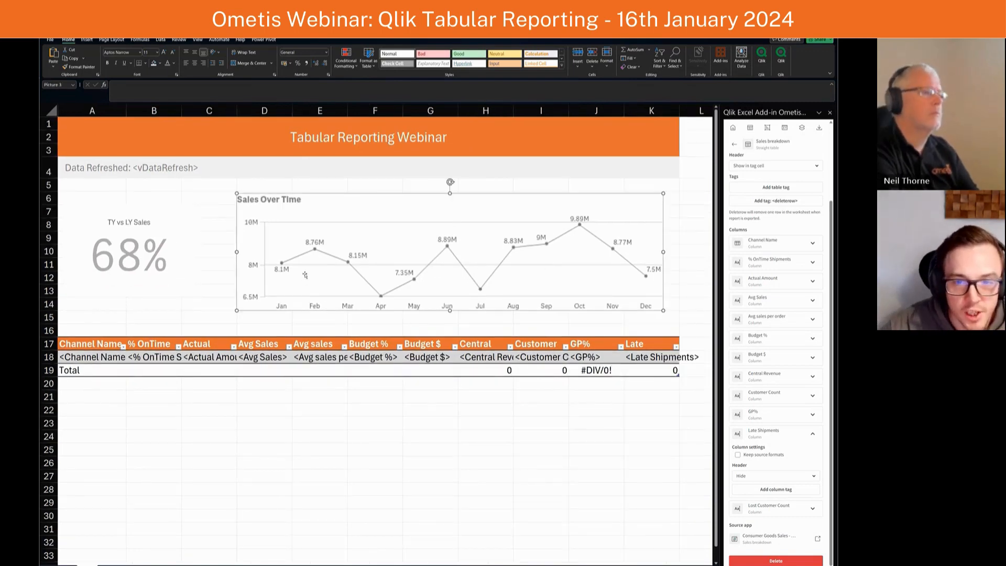
pyautogui.moveTo(305, 276); pyautogui.dragTo(321, 276)
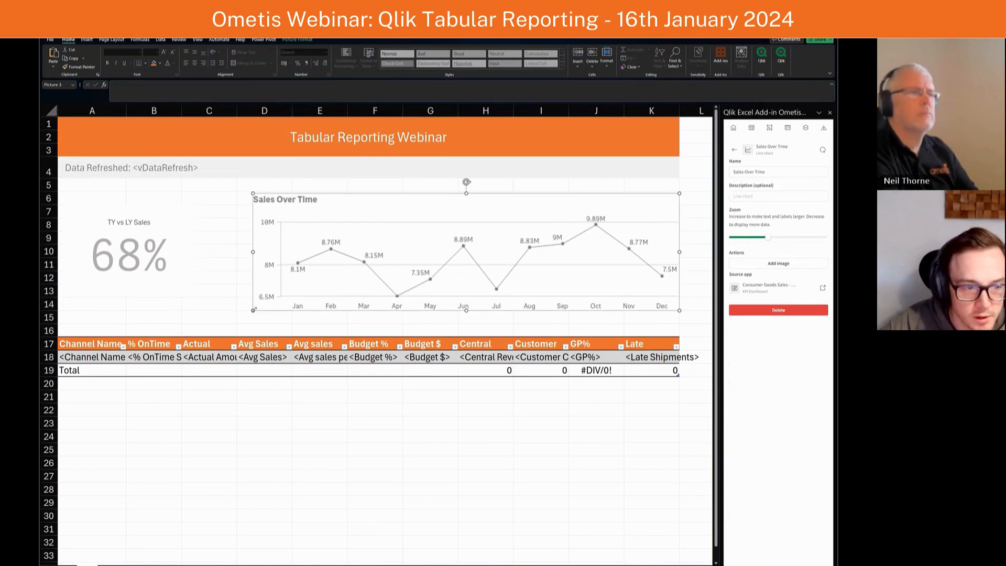
pyautogui.moveTo(221, 317); pyautogui.dragTo(219, 321)
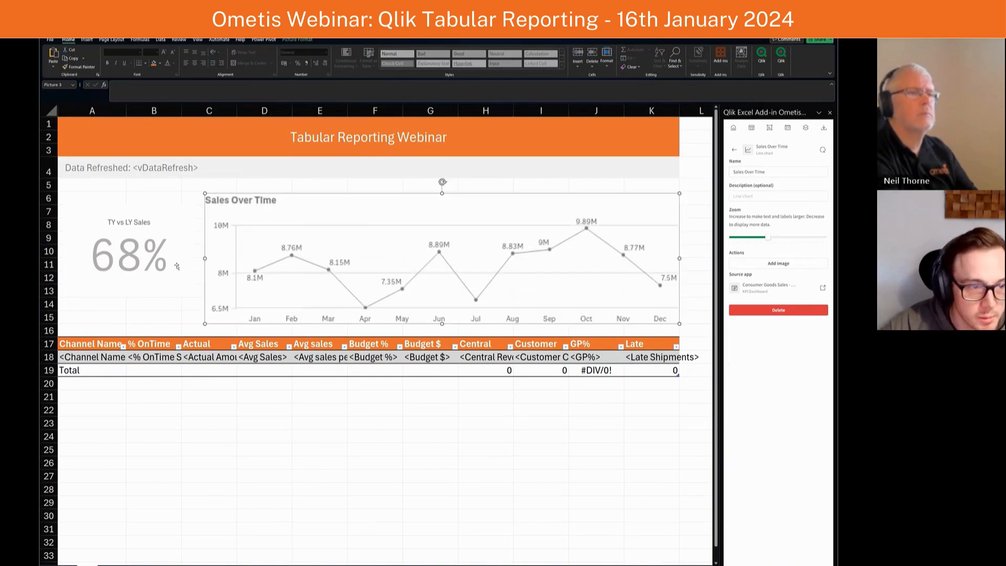
# Step: Enlarge the TY vs LY Sales KPI image to fill the space beside the chart and shift it to the edge of column A
pyautogui.click(190, 289)
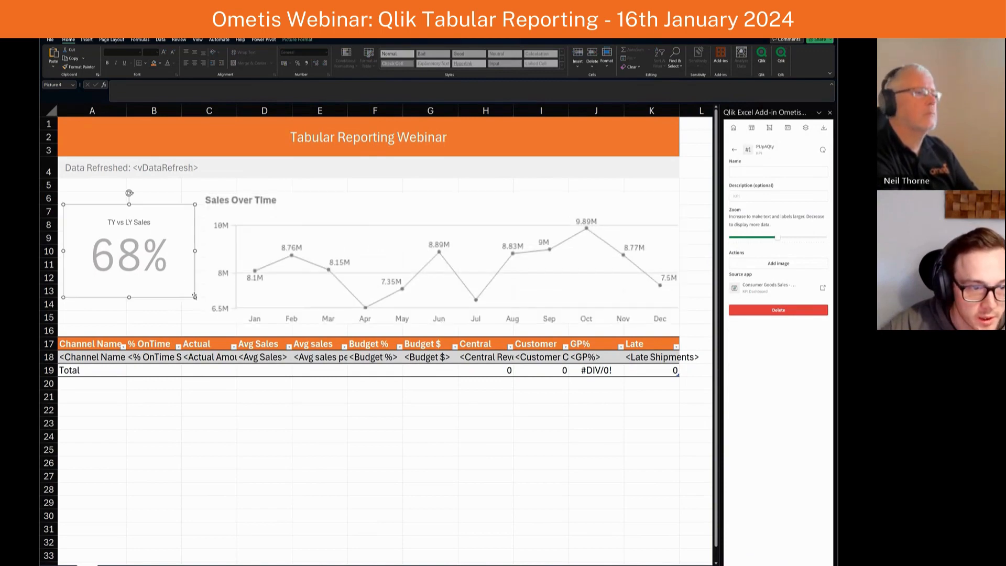
pyautogui.moveTo(195, 297); pyautogui.dragTo(214, 310)
pyautogui.moveTo(174, 267); pyautogui.dragTo(169, 267)
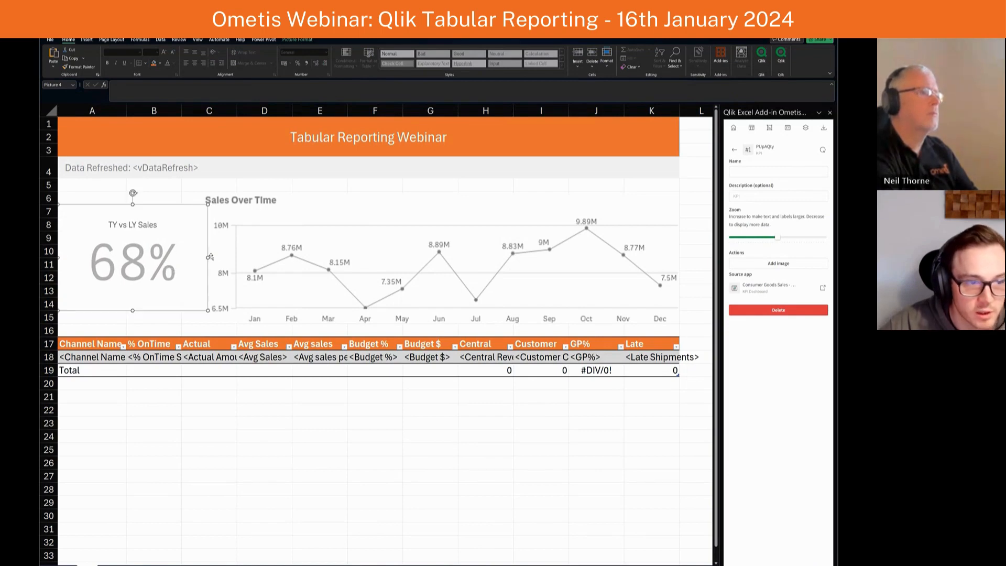
pyautogui.click(364, 427)
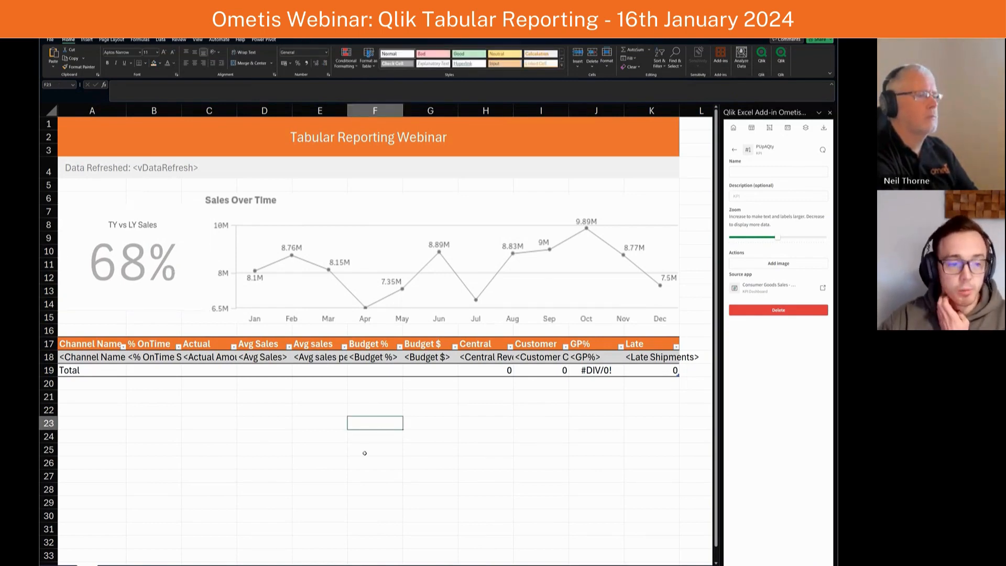
# Step: Rename the worksheet as Overview and create a copy of it at the end of the workbook
pyautogui.doubleClick(98, 565)
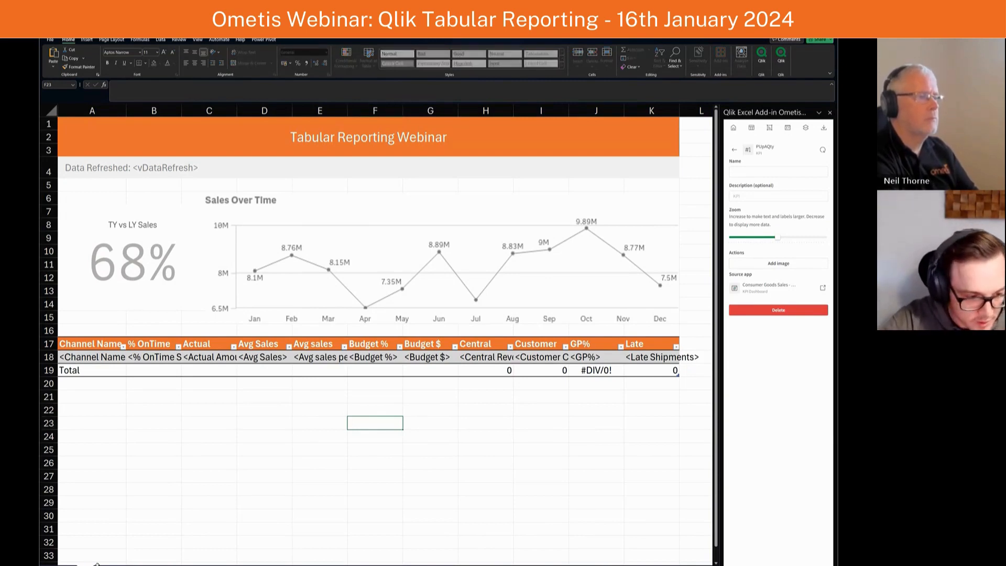
pyautogui.click(149, 514)
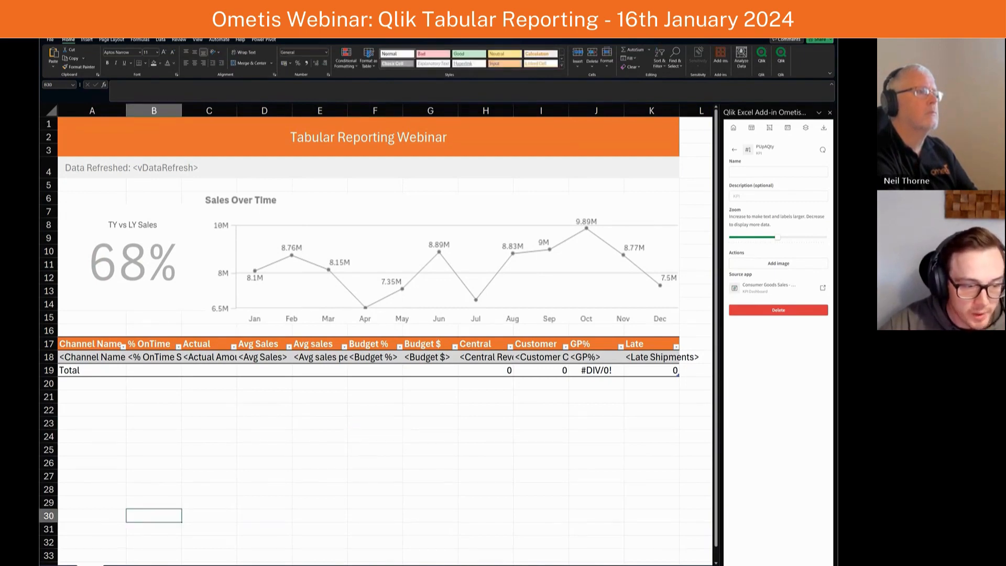
pyautogui.rightClick(94, 565)
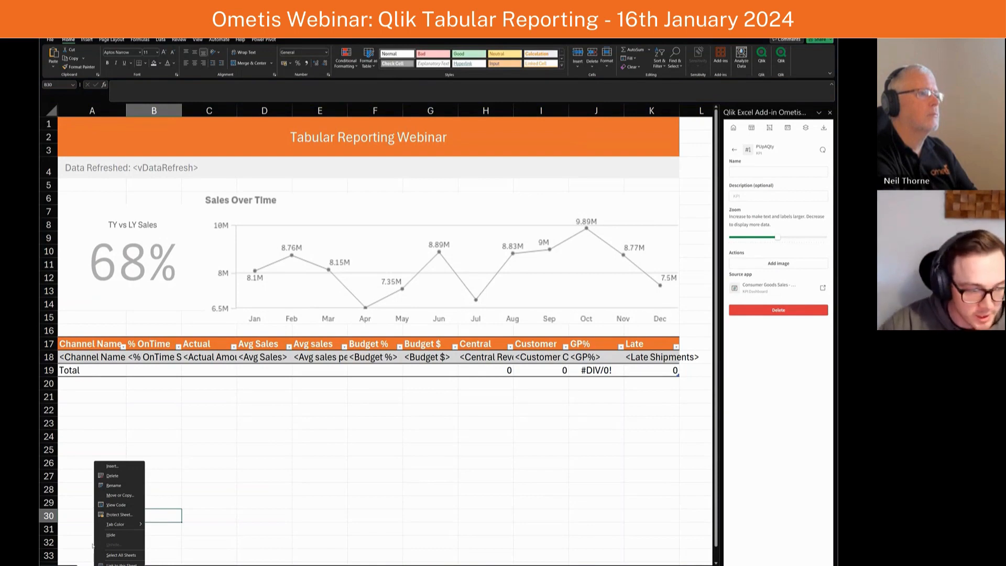
pyautogui.click(120, 496)
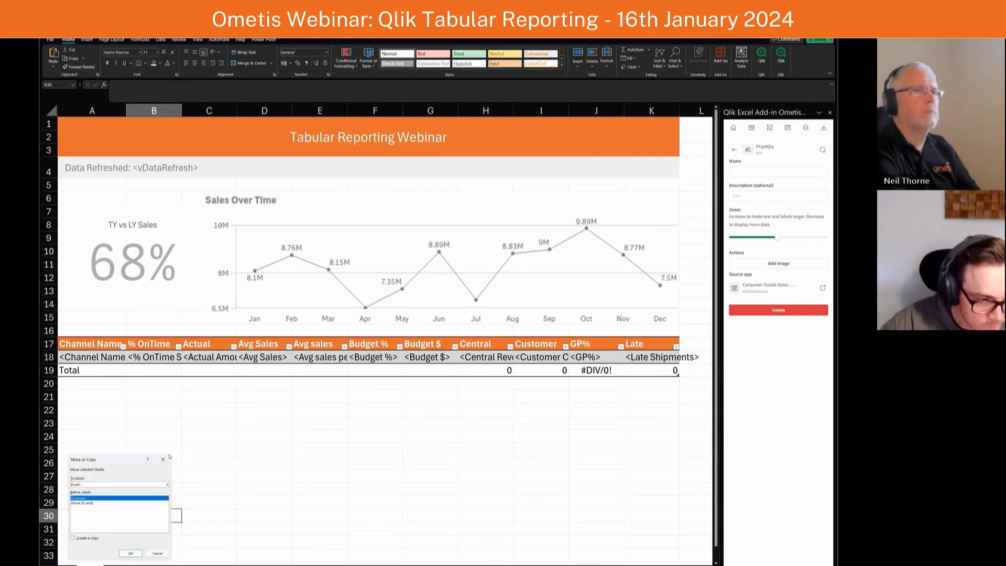
pyautogui.click(90, 520)
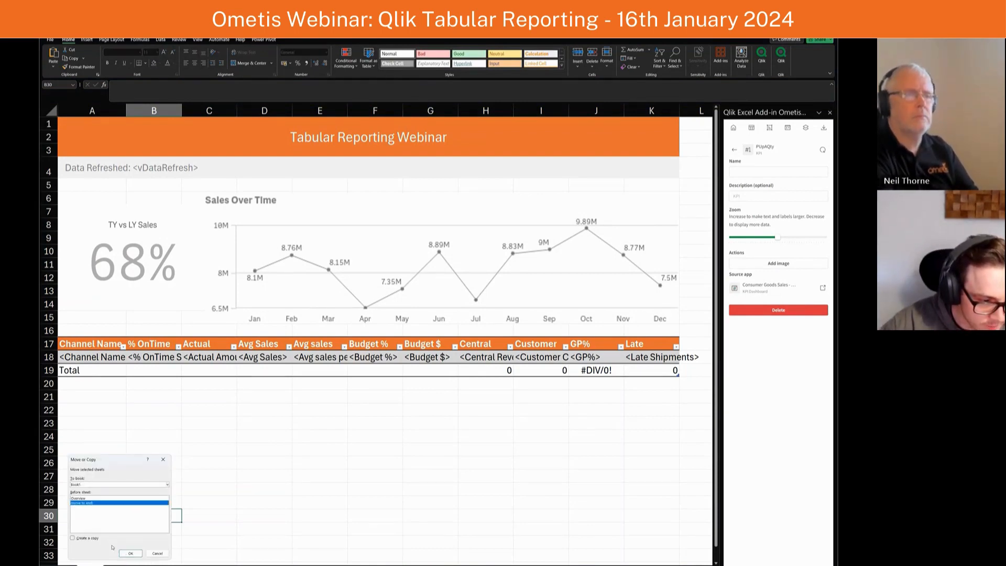
pyautogui.click(130, 554)
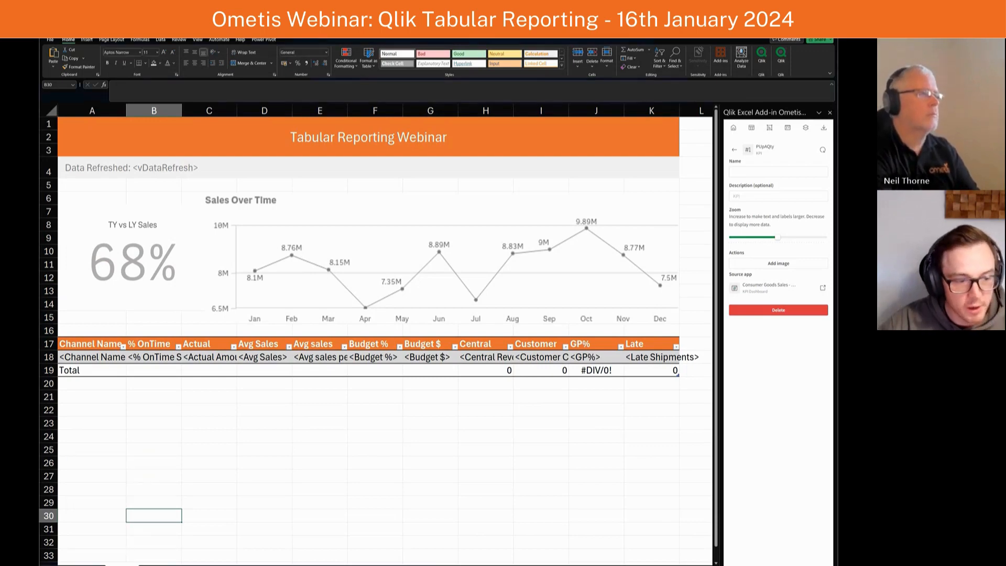
pyautogui.click(90, 565)
pyautogui.click(122, 565)
pyautogui.click(90, 565)
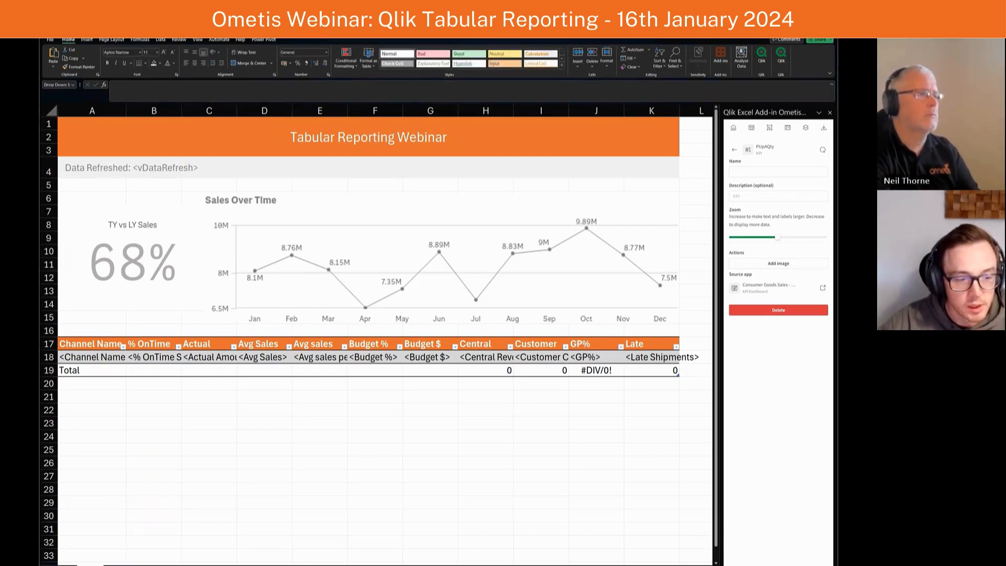
pyautogui.click(122, 565)
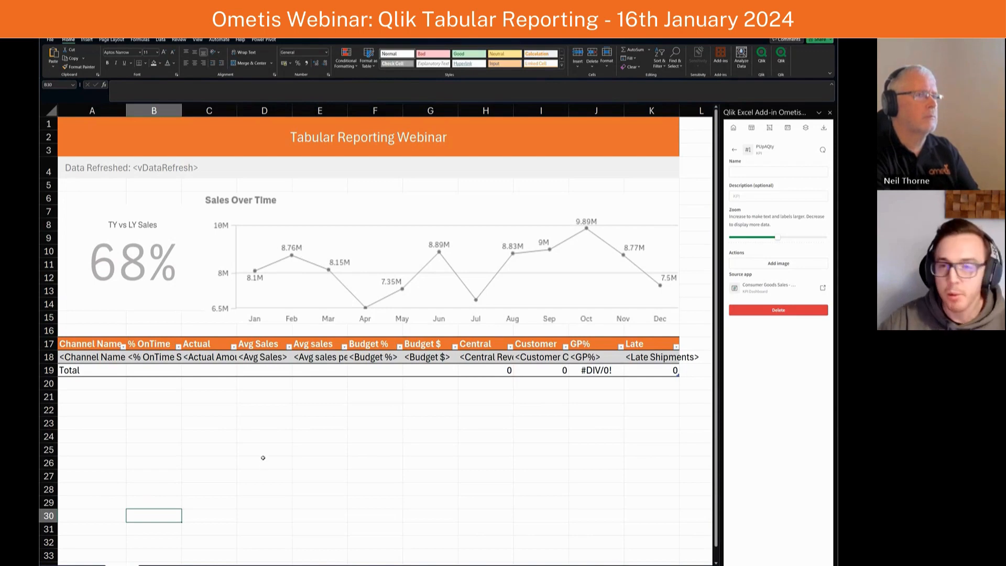
# Step: Page the copied sheet by the Region Name field and insert its field tag in cell C23
pyautogui.click(209, 424)
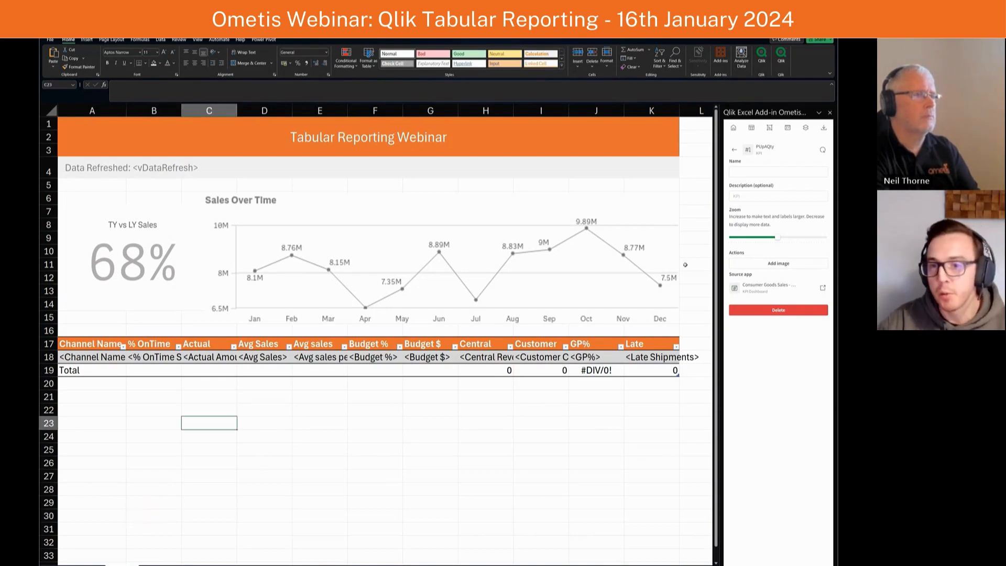
pyautogui.click(807, 129)
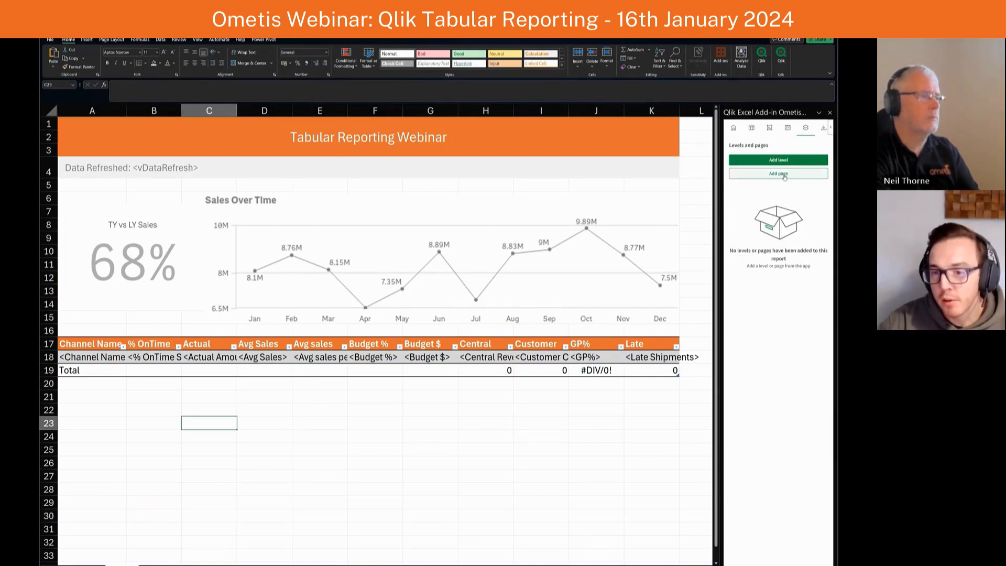
pyautogui.click(785, 174)
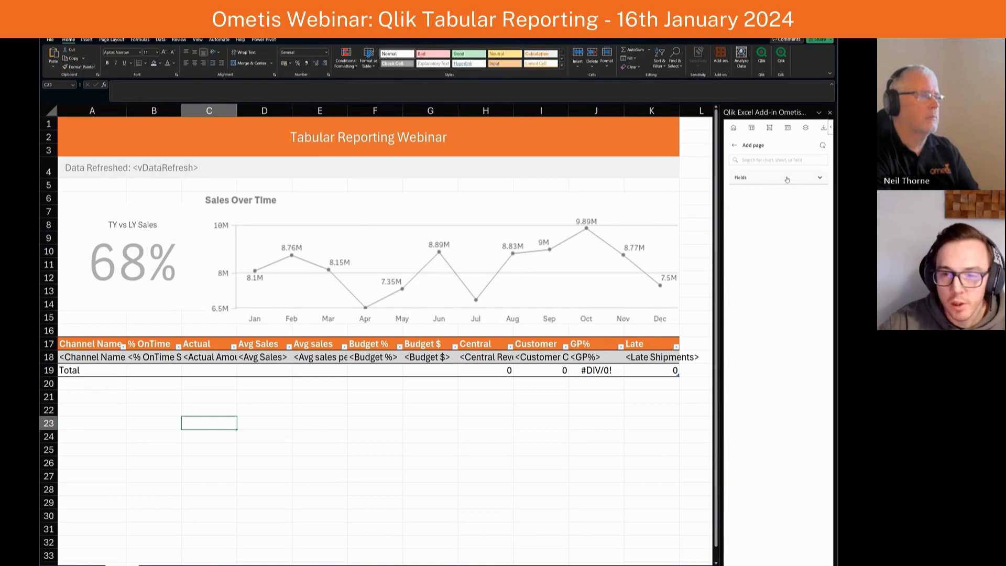
pyautogui.click(822, 180)
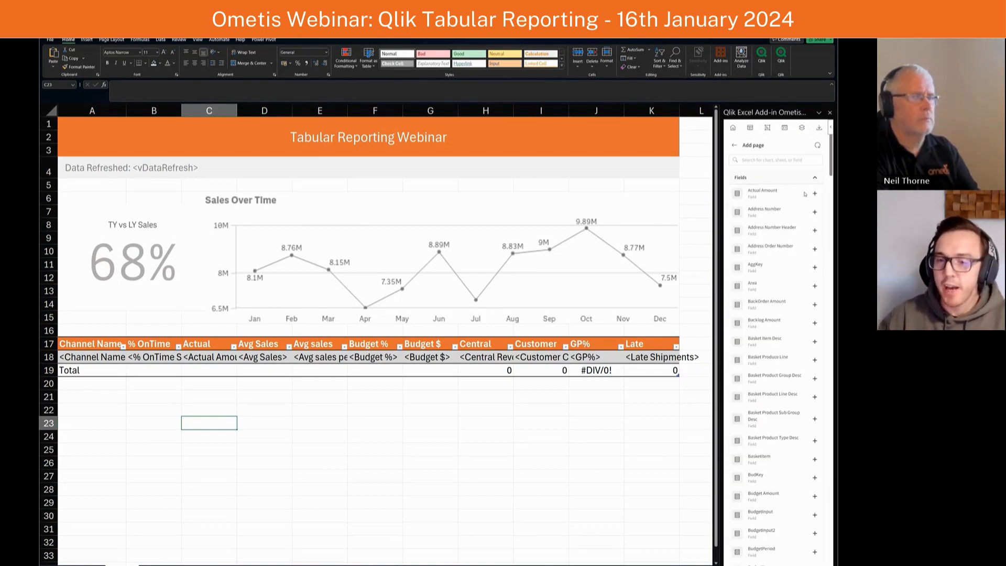
pyautogui.click(794, 161)
pyautogui.write('region')
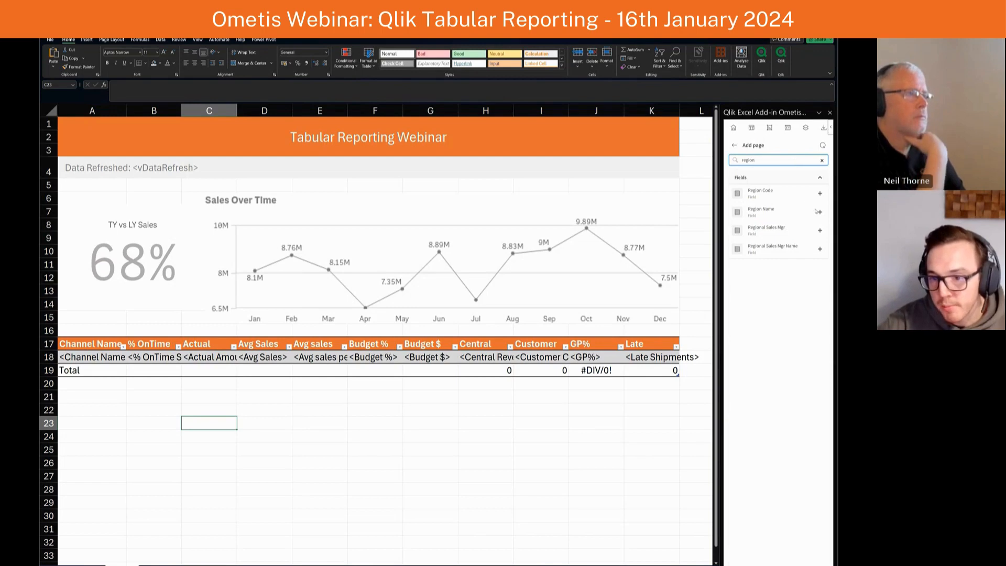
pyautogui.click(822, 214)
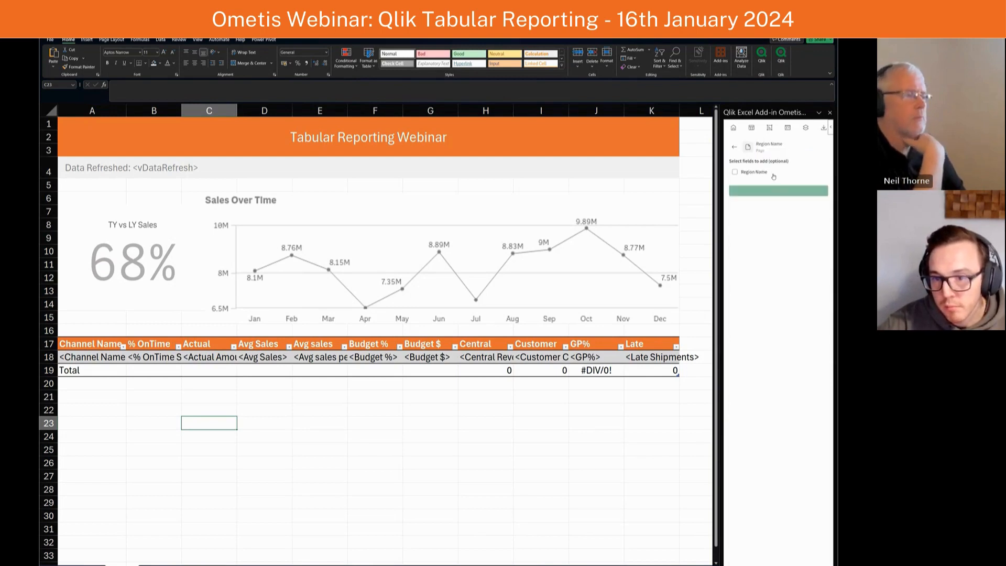
pyautogui.click(779, 191)
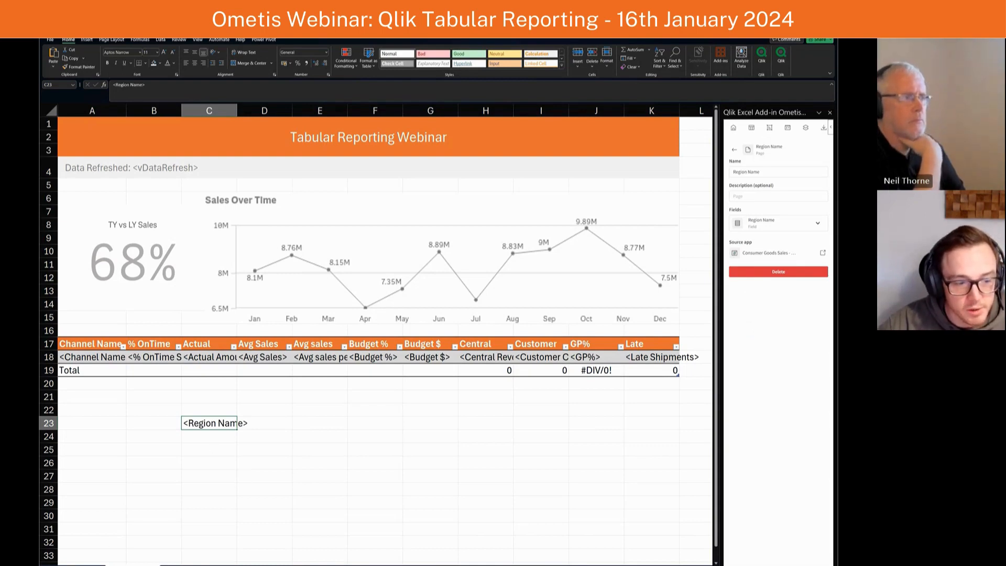
# Step: Move the <Region Name> tag from cell C23 into the orange banner, replacing the Tabular Reporting Webinar title
pyautogui.doubleClick(201, 424)
pyautogui.hotkey('ctrl', 'a')
pyautogui.hotkey('ctrl', 'c')
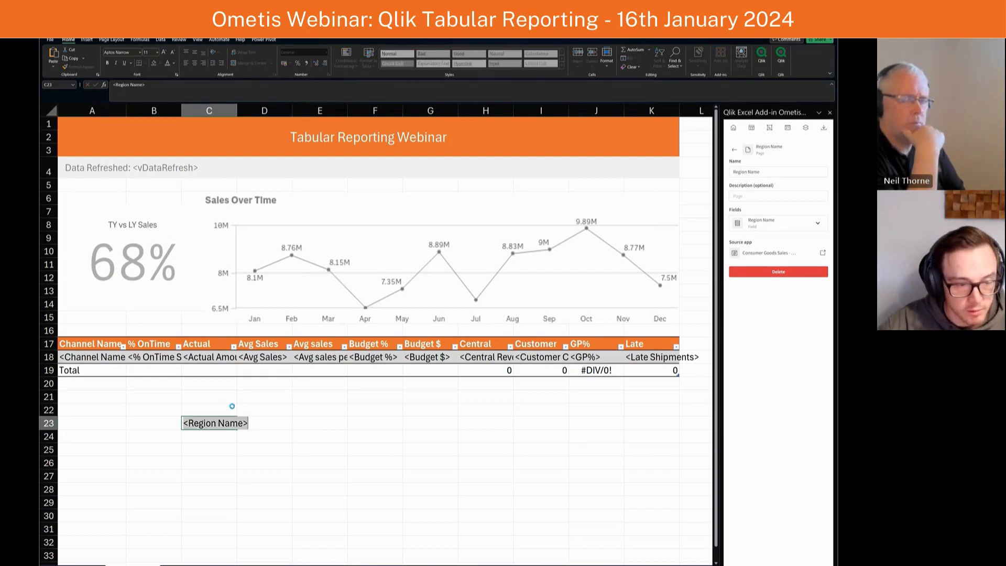
pyautogui.press('BackSpace')
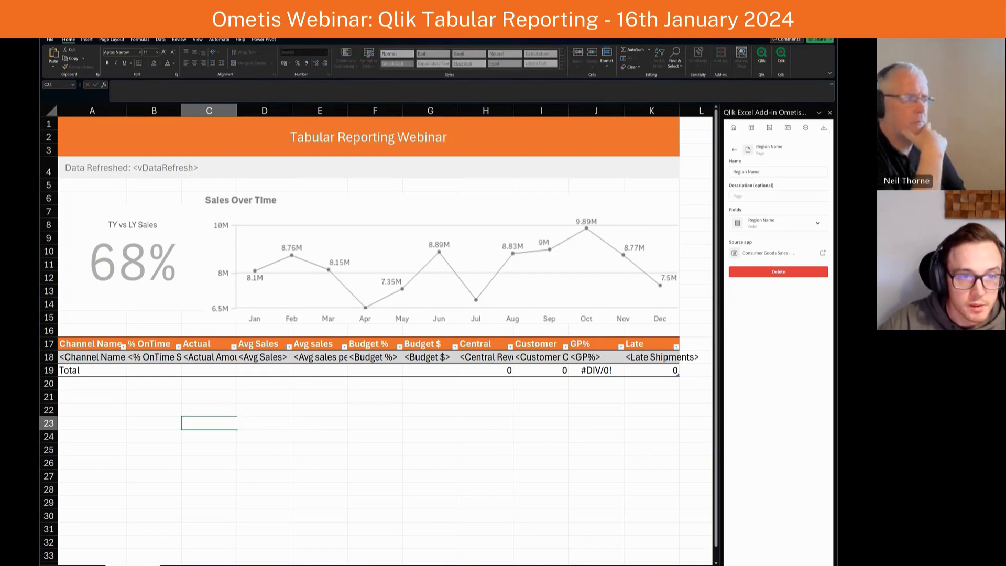
pyautogui.click(354, 138)
pyautogui.hotkey('ctrl', 'v')
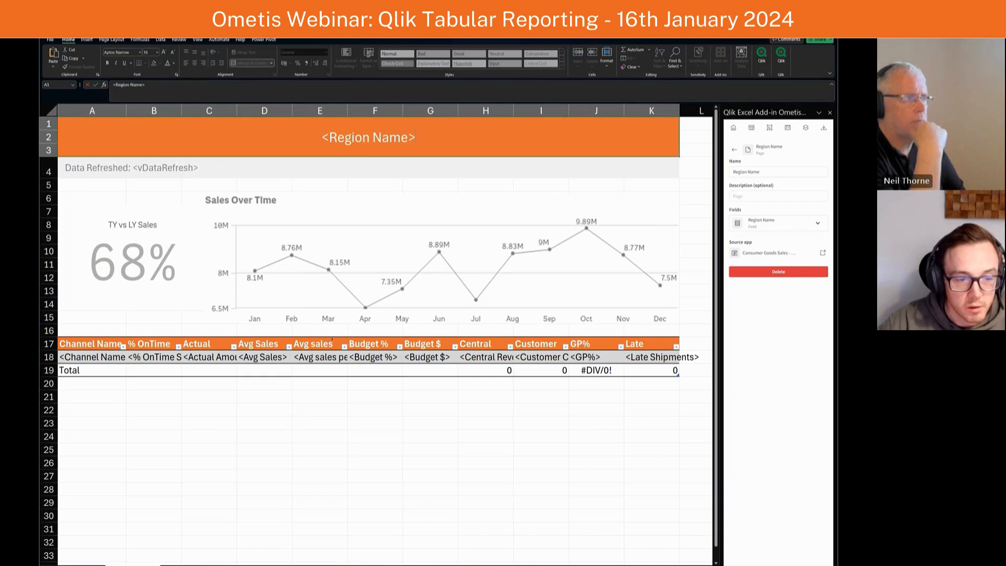
pyautogui.click(306, 428)
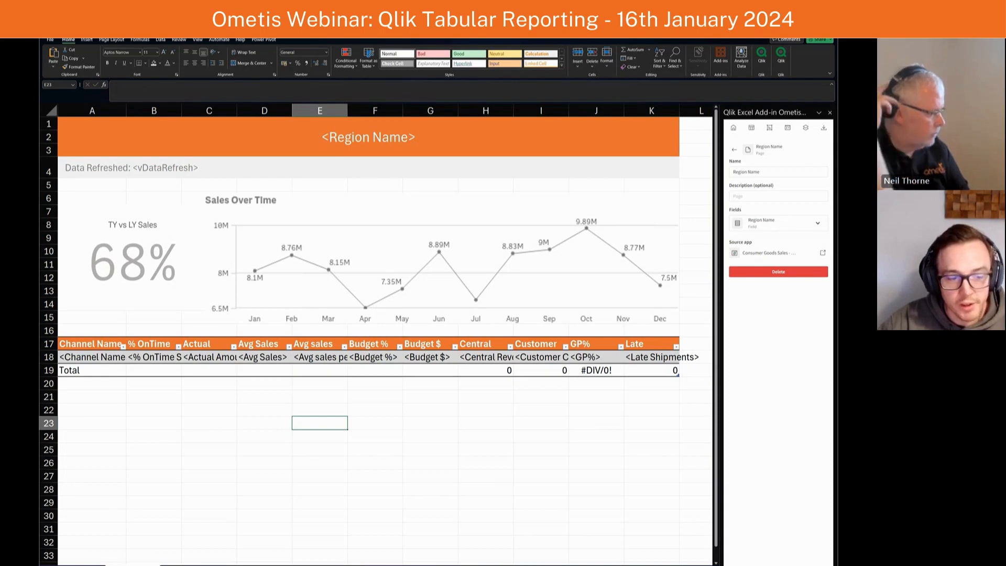
pyautogui.click(210, 426)
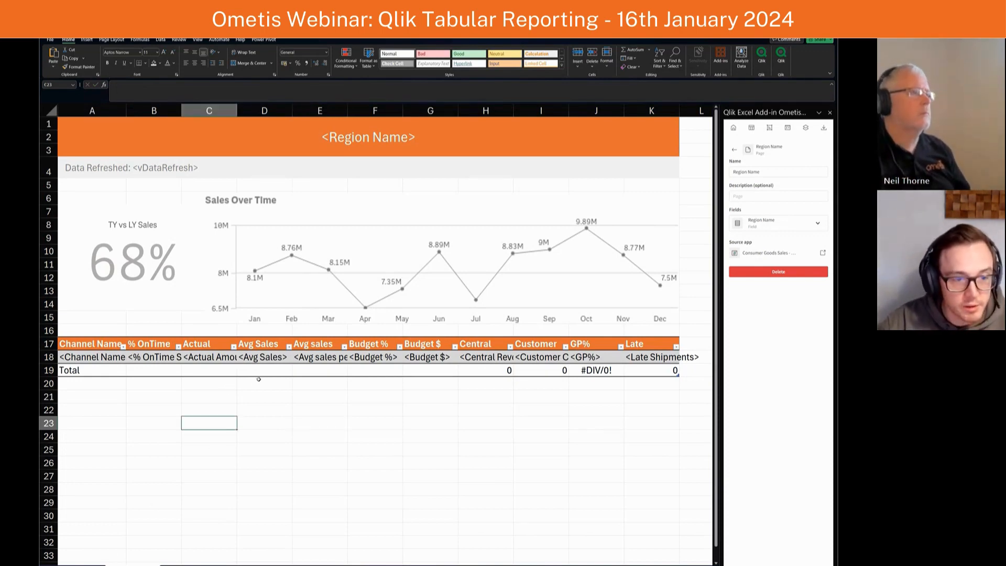
# Step: Save the workbook to the OneDrive Desktop folder as TabularWebinar
pyautogui.hotkey('ctrl', 's')
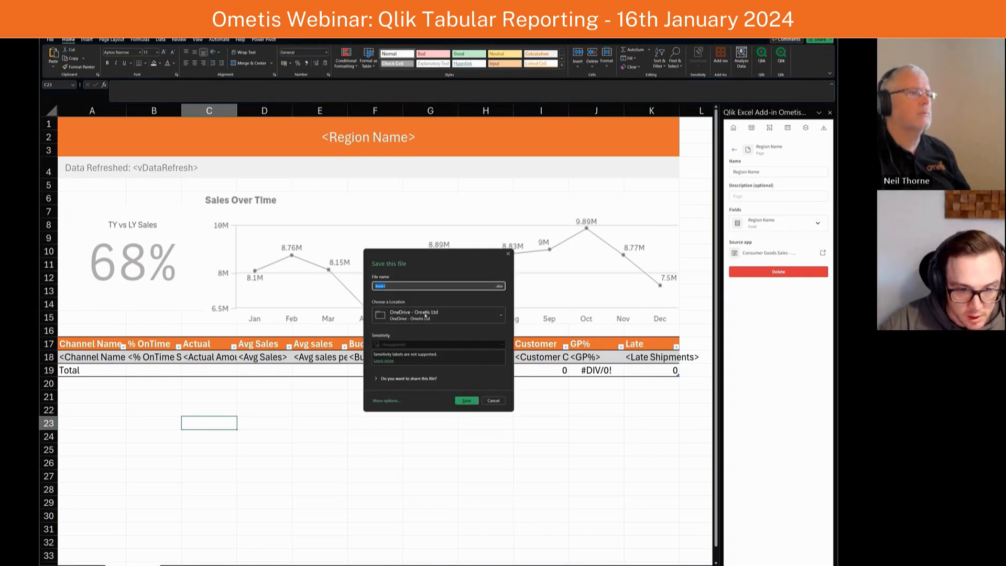
pyautogui.click(417, 314)
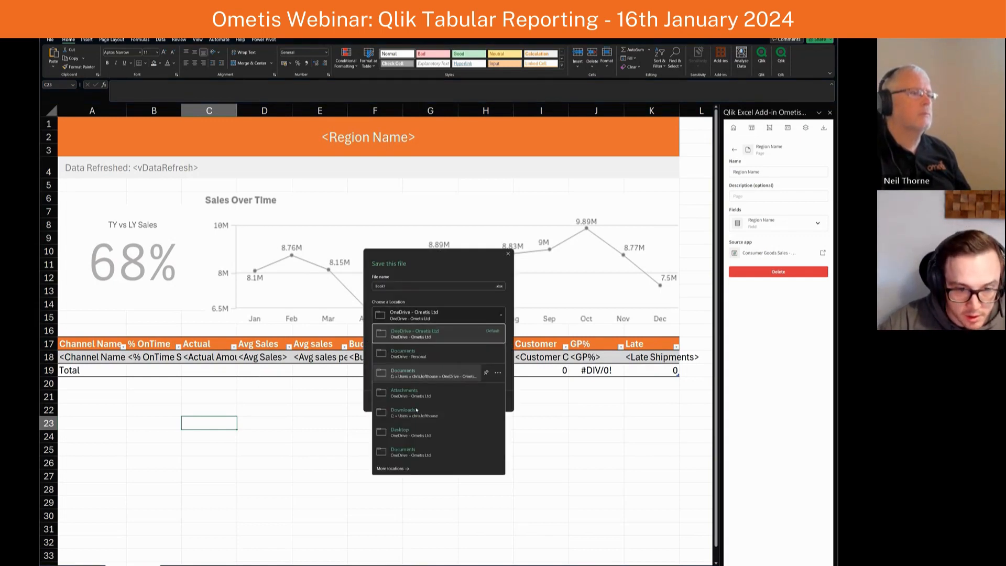
pyautogui.click(401, 432)
pyautogui.click(396, 286)
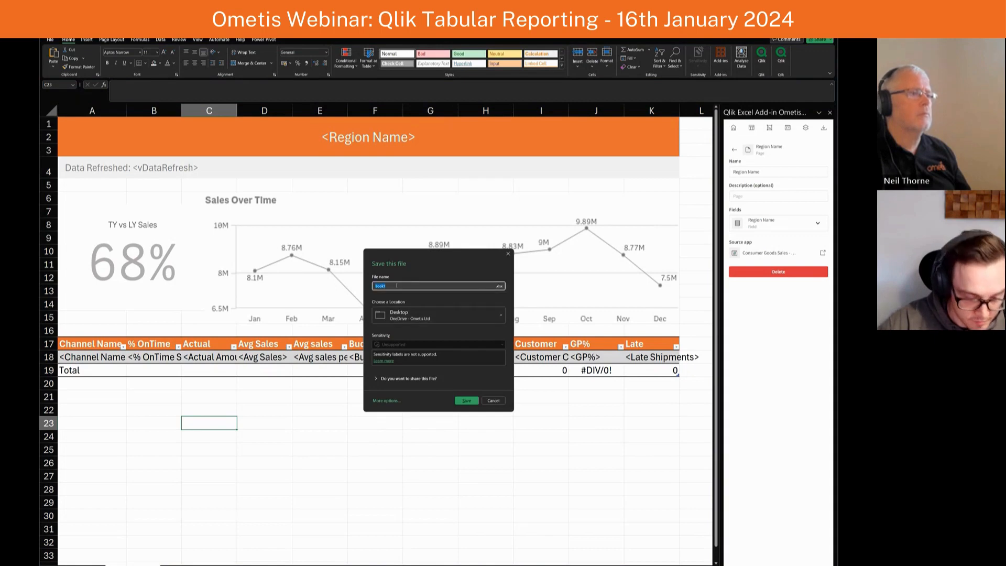
pyautogui.write('Ta')
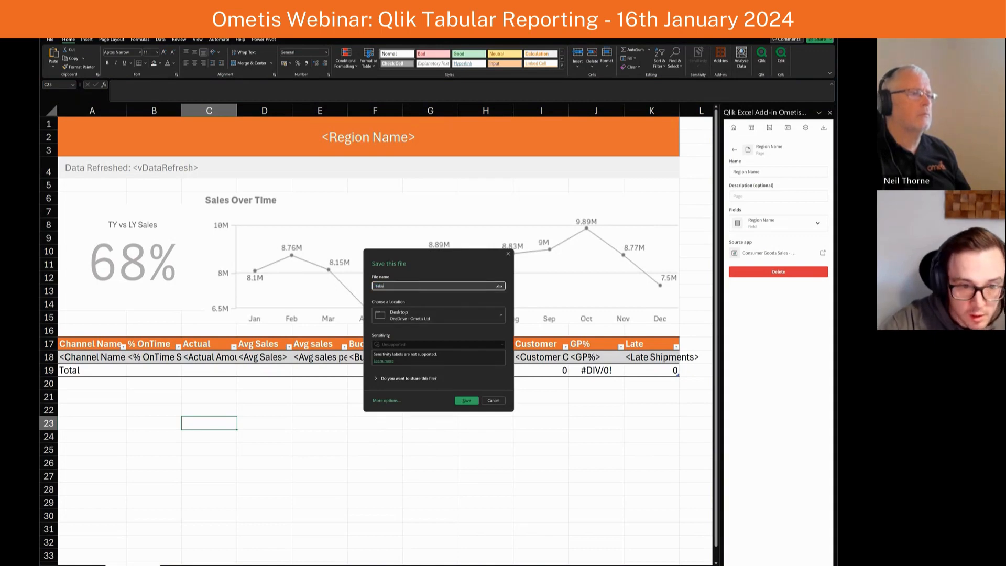
pyautogui.write('bularWebinar')
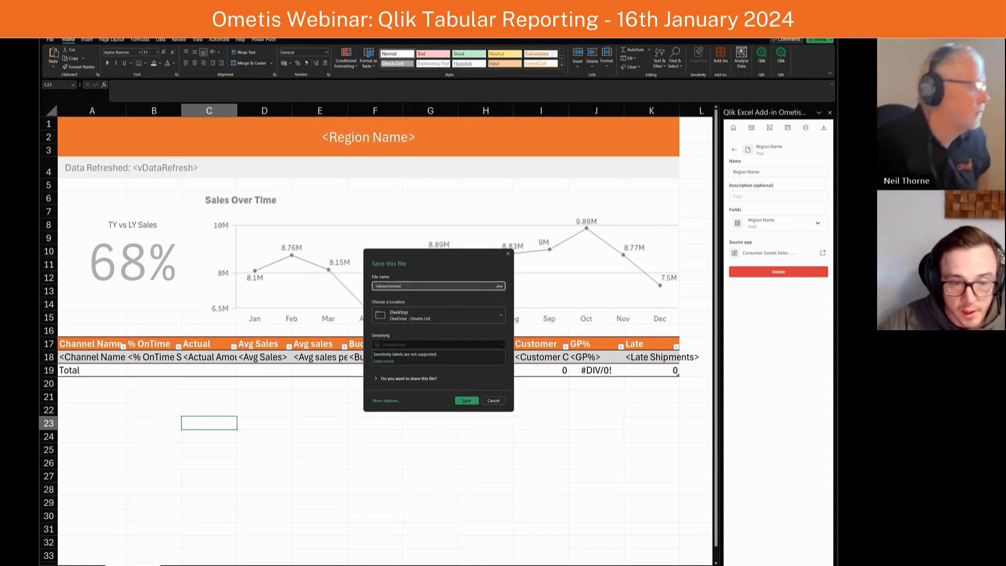
pyautogui.click(471, 402)
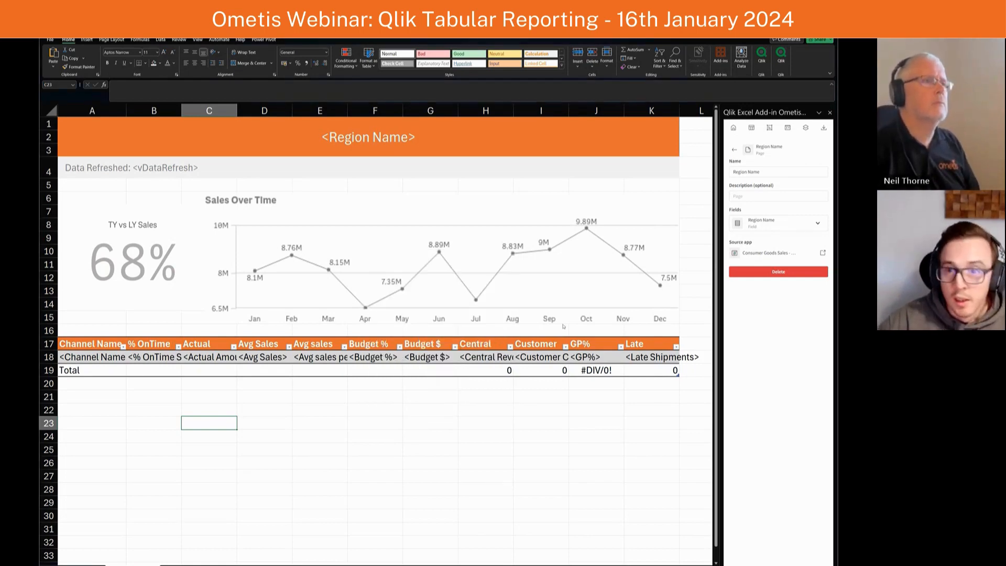
# Step: Generate an Excel preview of the report and open the downloaded file
pyautogui.click(821, 132)
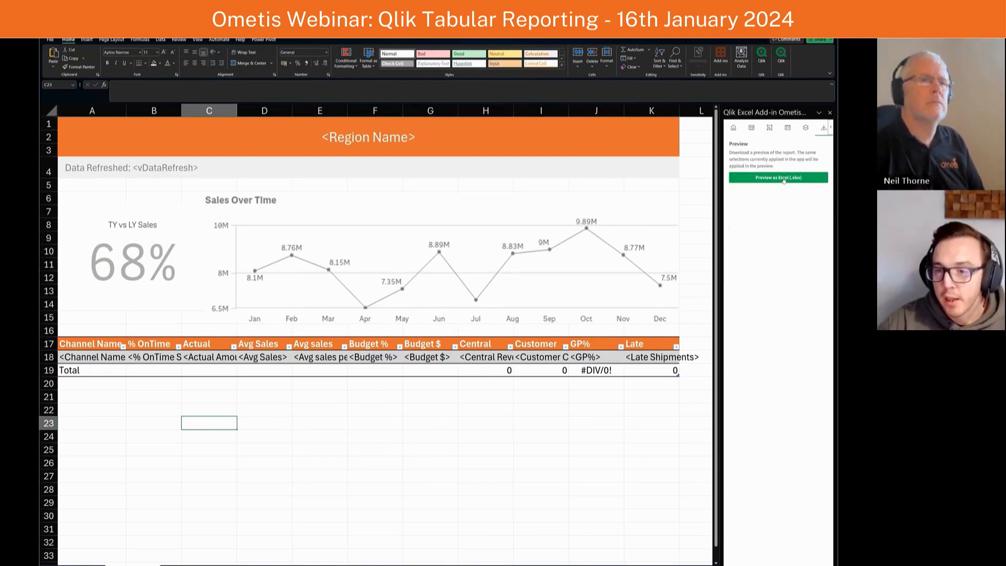
pyautogui.click(768, 180)
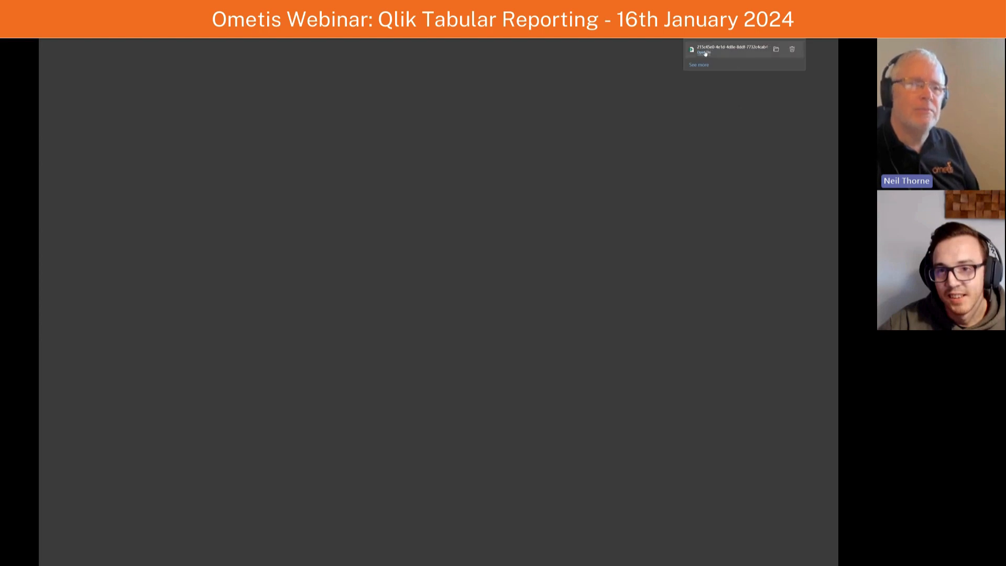
pyautogui.click(706, 53)
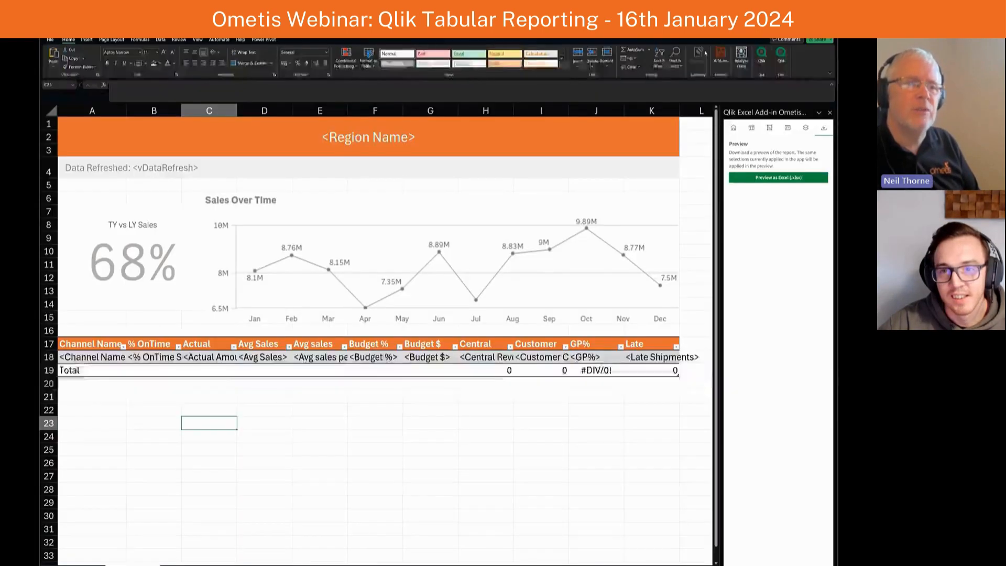
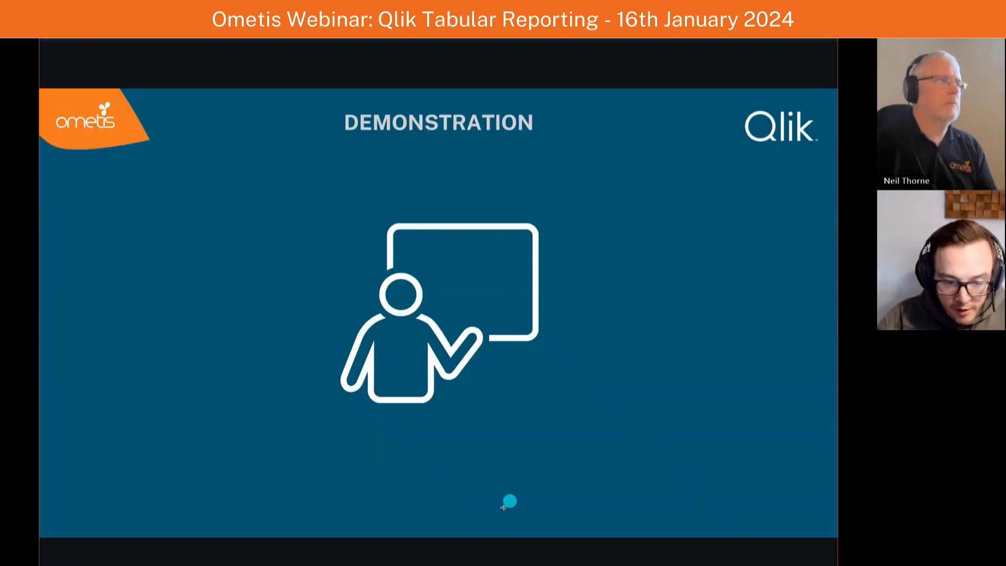
# Step: Switch to the Consumer Goods Sales app in the browser, reload it and go to its Reporting section
pyautogui.moveTo(473, 565)
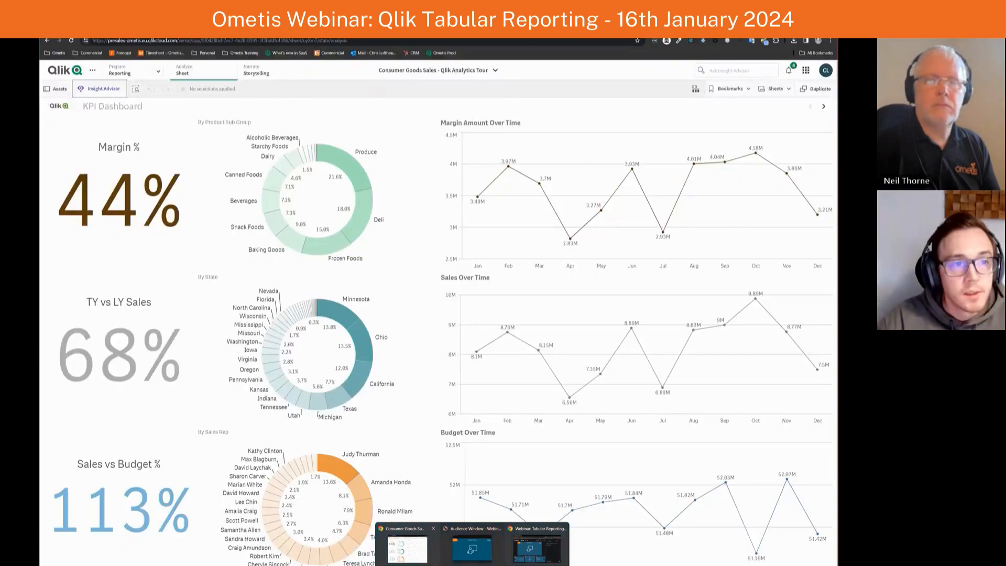
pyautogui.click(408, 547)
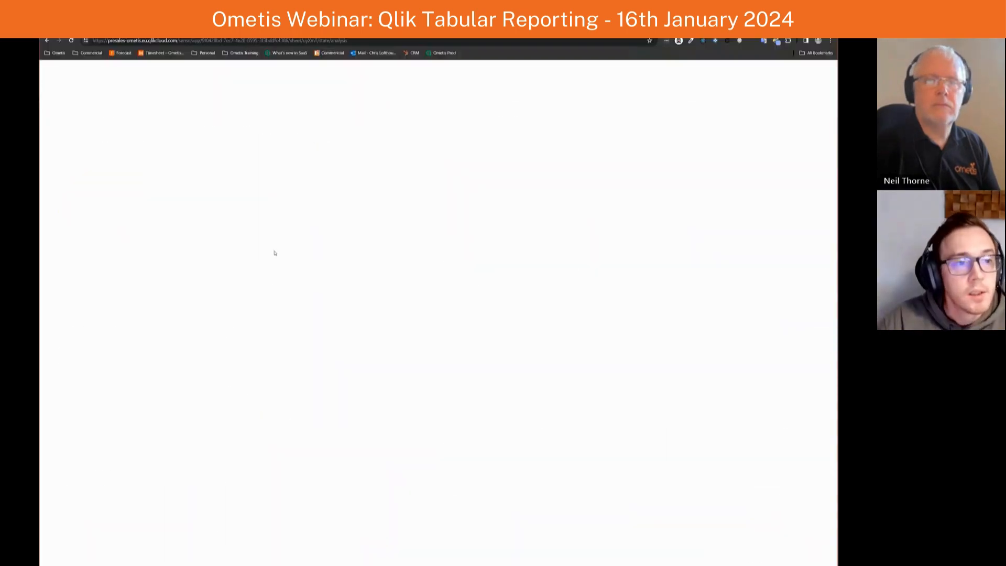
pyautogui.click(72, 41)
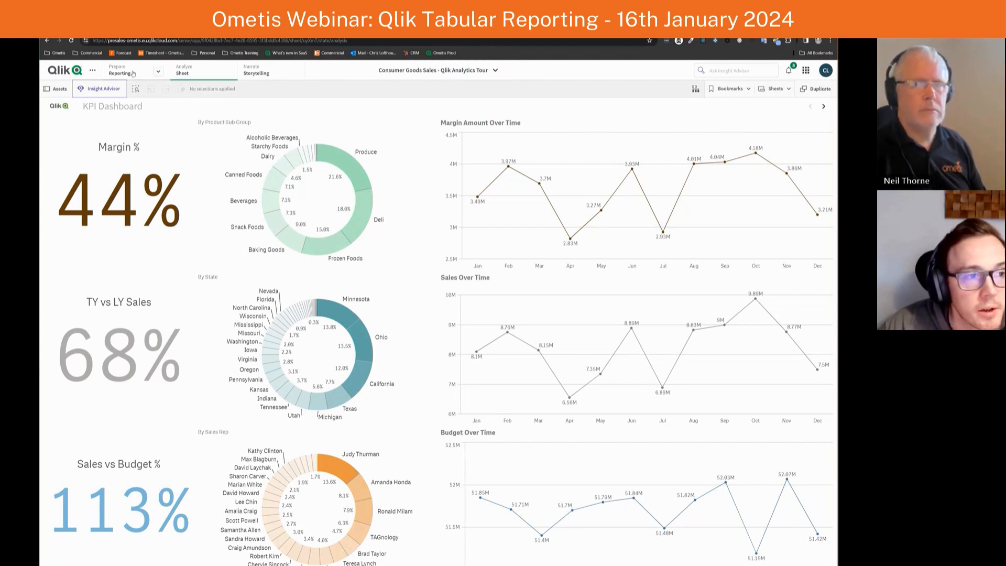
pyautogui.click(158, 72)
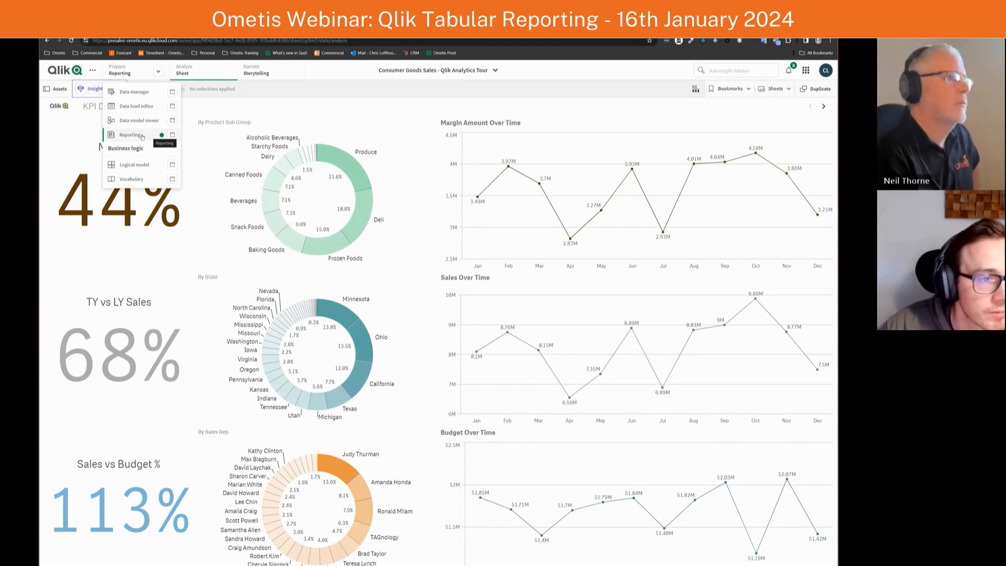
pyautogui.click(146, 138)
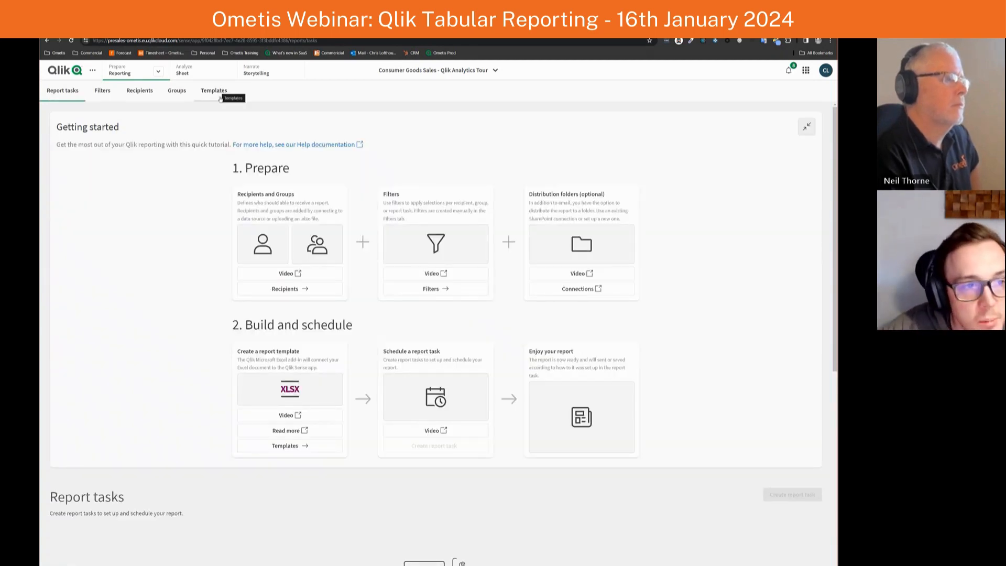
# Step: Upload TabularWebinar.xlsx from the Desktop as a report template
pyautogui.click(220, 90)
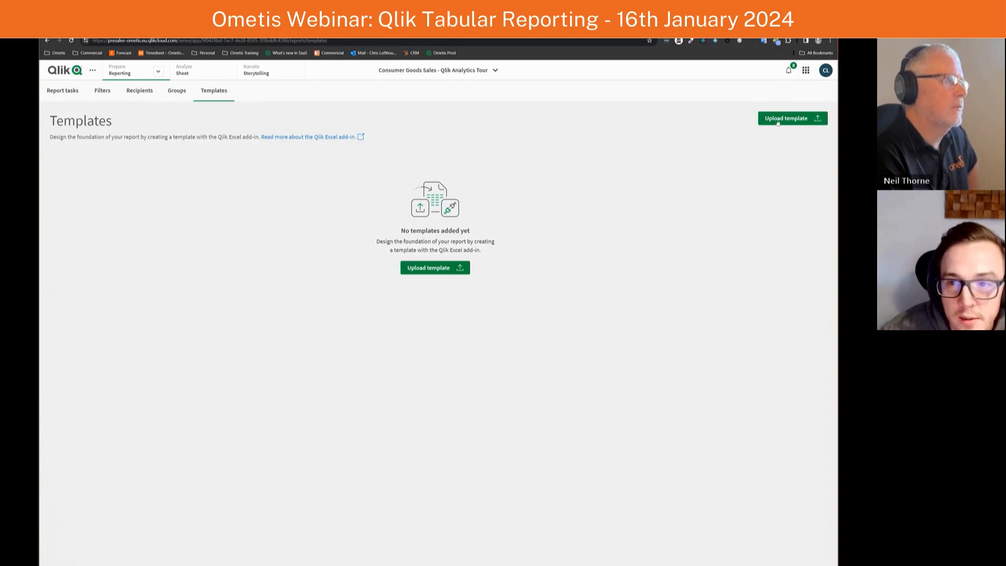
pyautogui.click(778, 119)
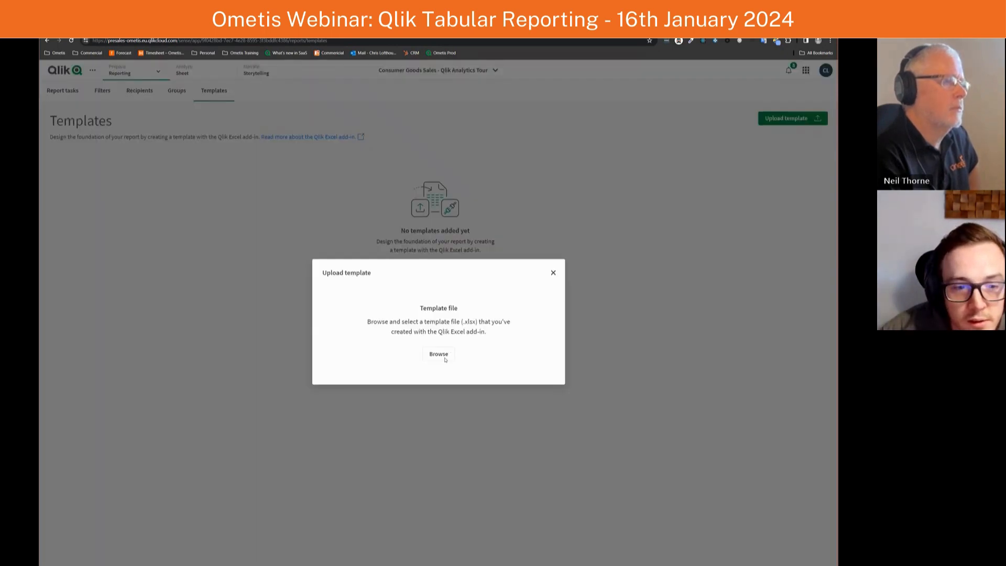
pyautogui.click(444, 357)
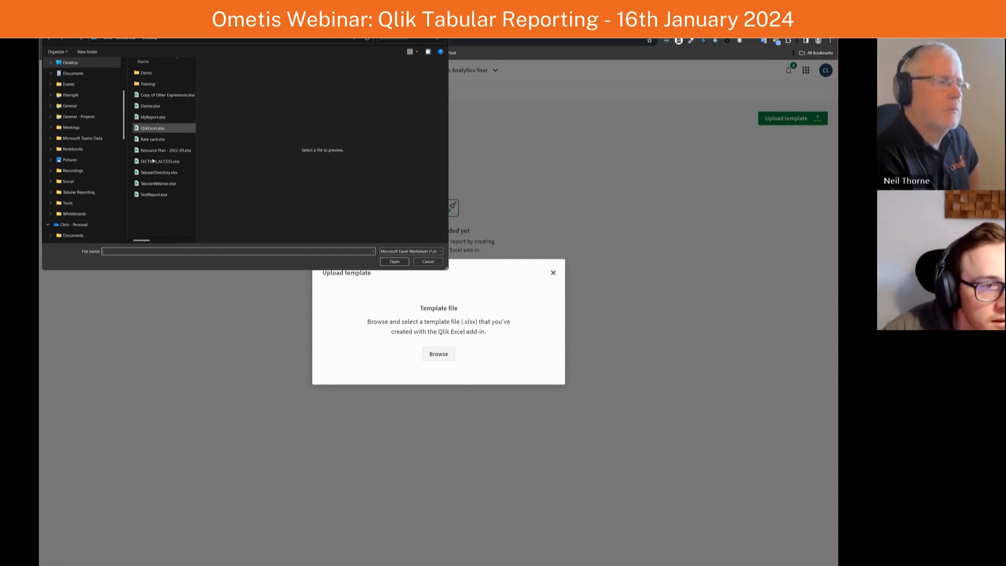
pyautogui.click(155, 187)
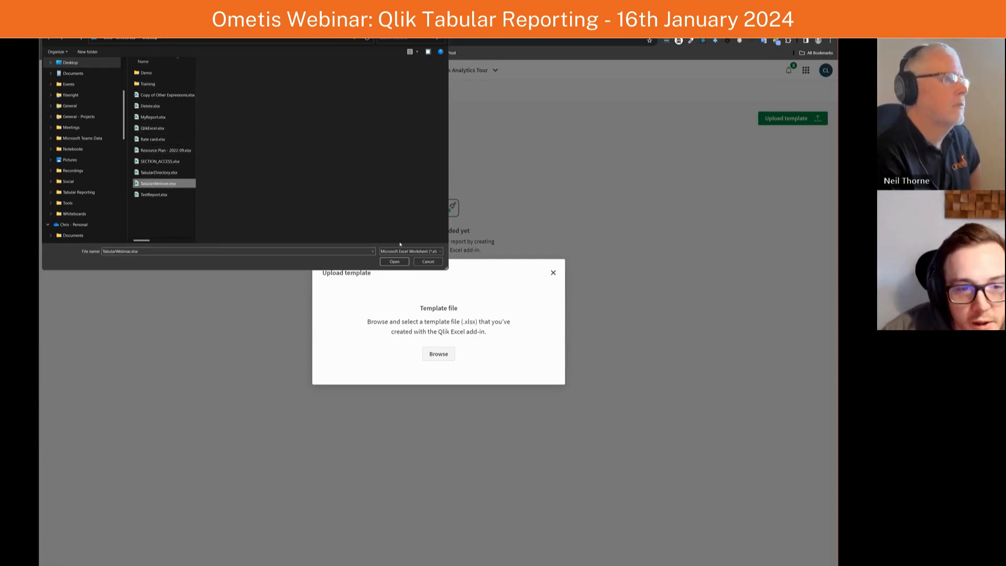
pyautogui.click(394, 262)
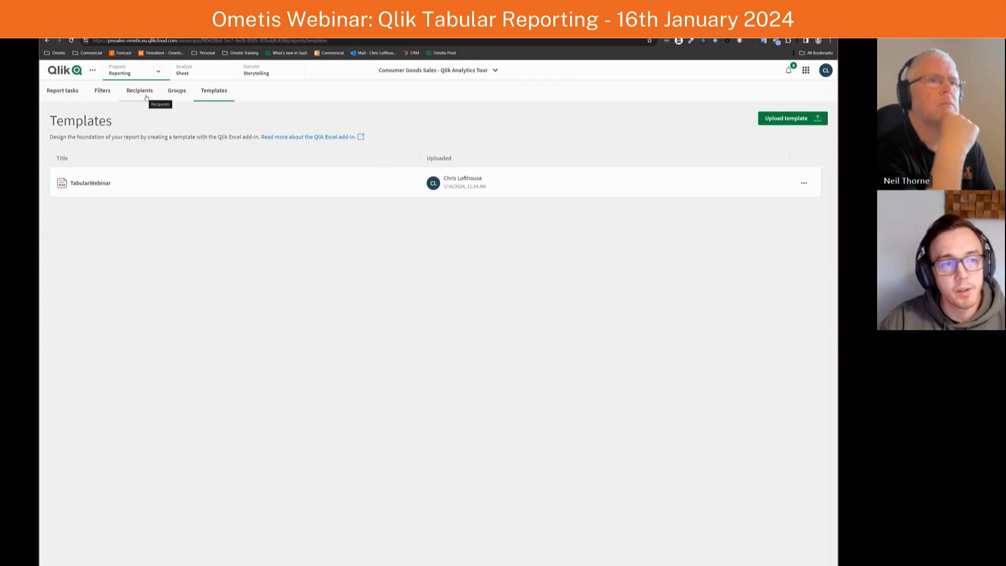
# Step: Download the example file for adding report recipients and groups
pyautogui.click(146, 98)
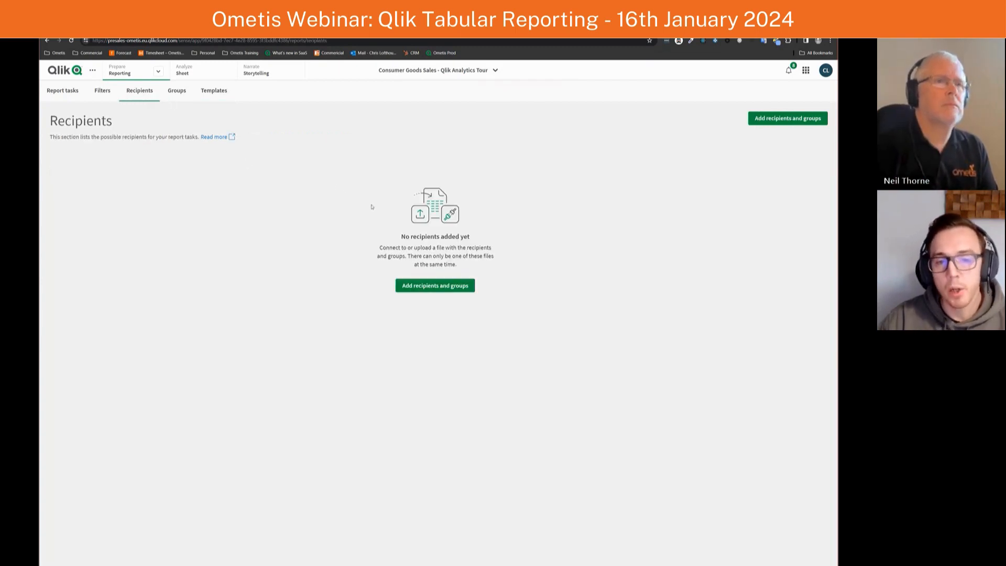
pyautogui.click(441, 293)
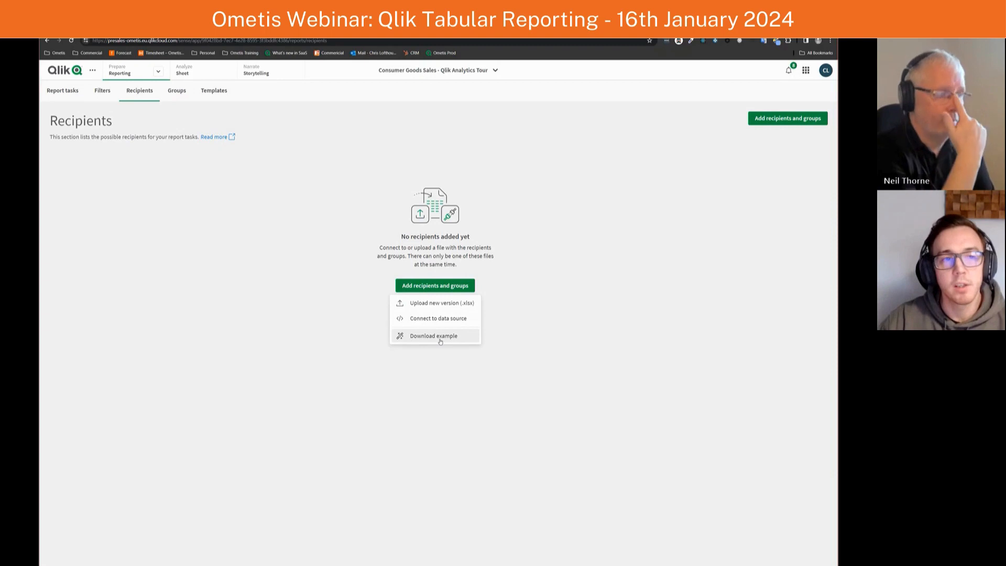
pyautogui.click(438, 339)
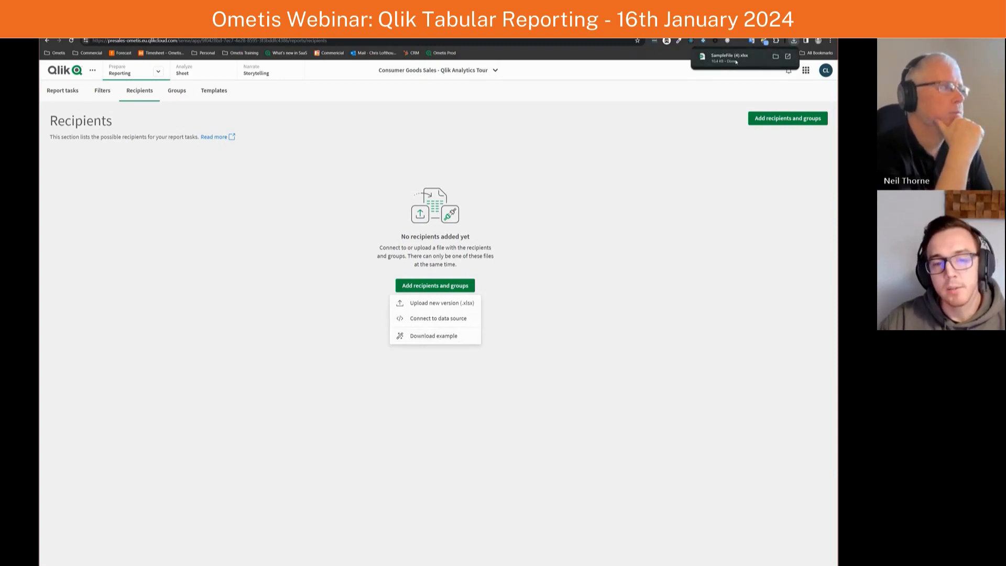
# Step: Open the downloaded sample file and examine its recipient rows, filter and group columns, and the sheet defining the groups
pyautogui.click(753, 60)
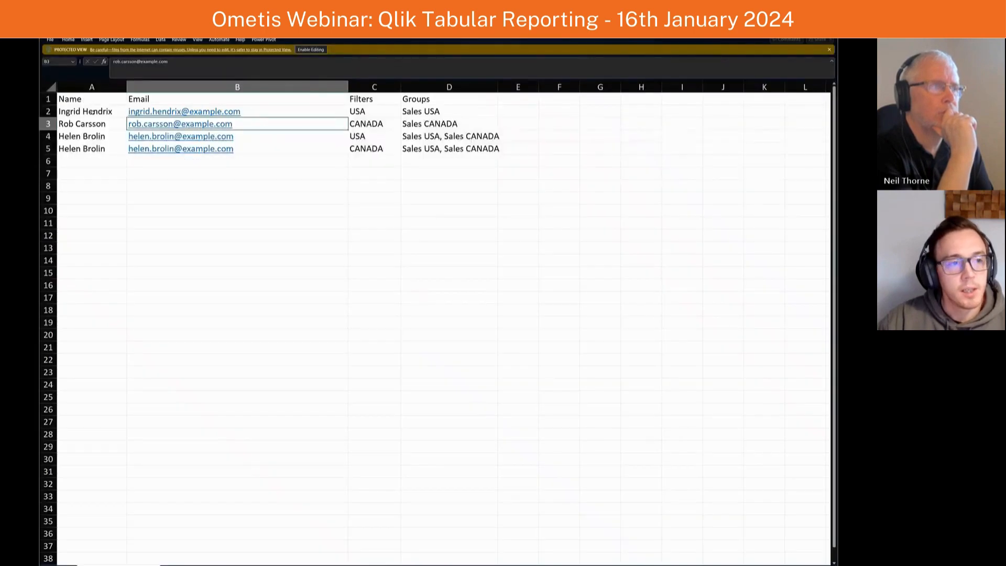
pyautogui.moveTo(84, 111); pyautogui.dragTo(451, 149)
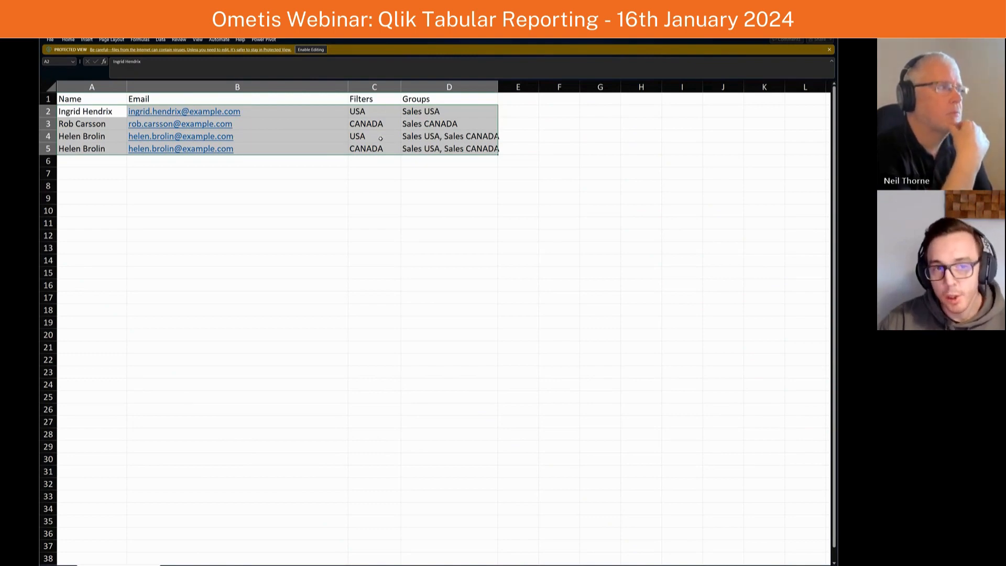
pyautogui.click(435, 111)
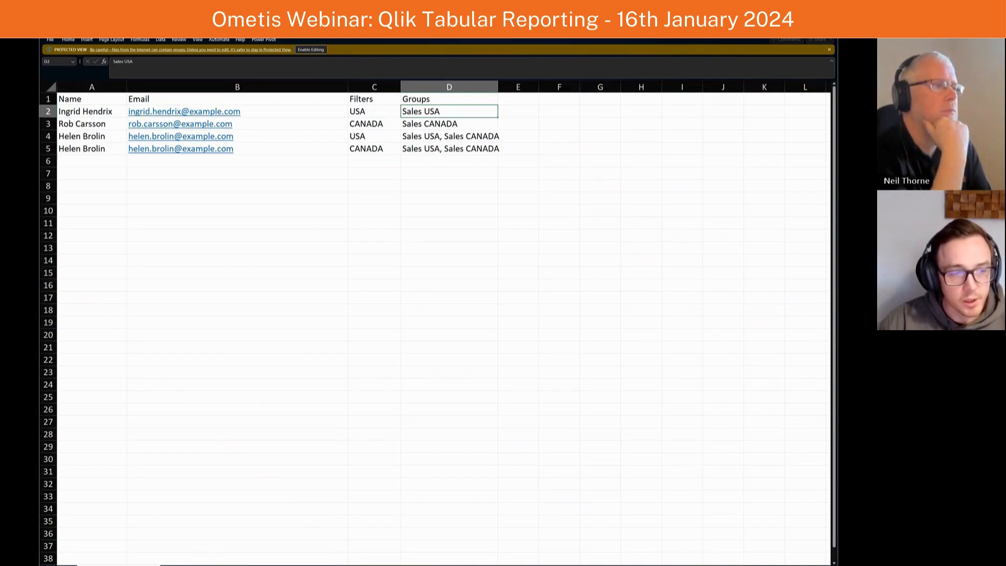
pyautogui.click(205, 565)
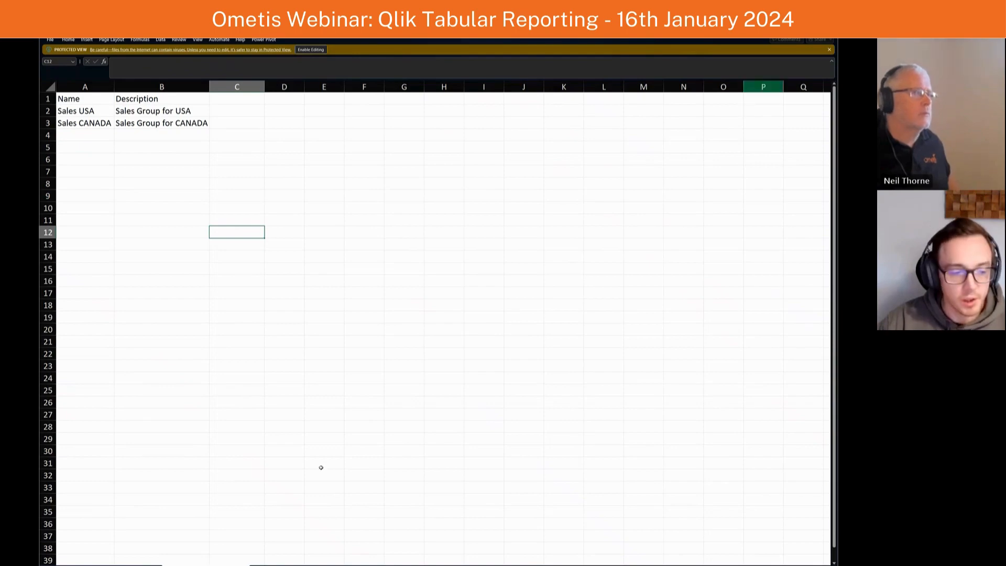
pyautogui.click(119, 565)
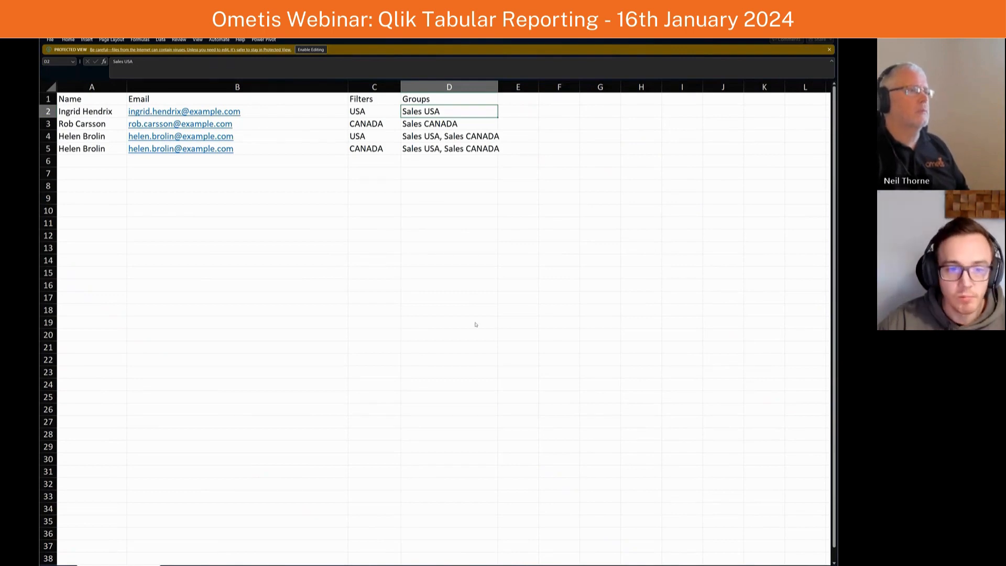
# Step: Switch back to the Qlik app in the browser and upload TabularDirectory.xlsx from the Desktop as the recipients and groups file
pyautogui.hotkey('alt', 'Tab')
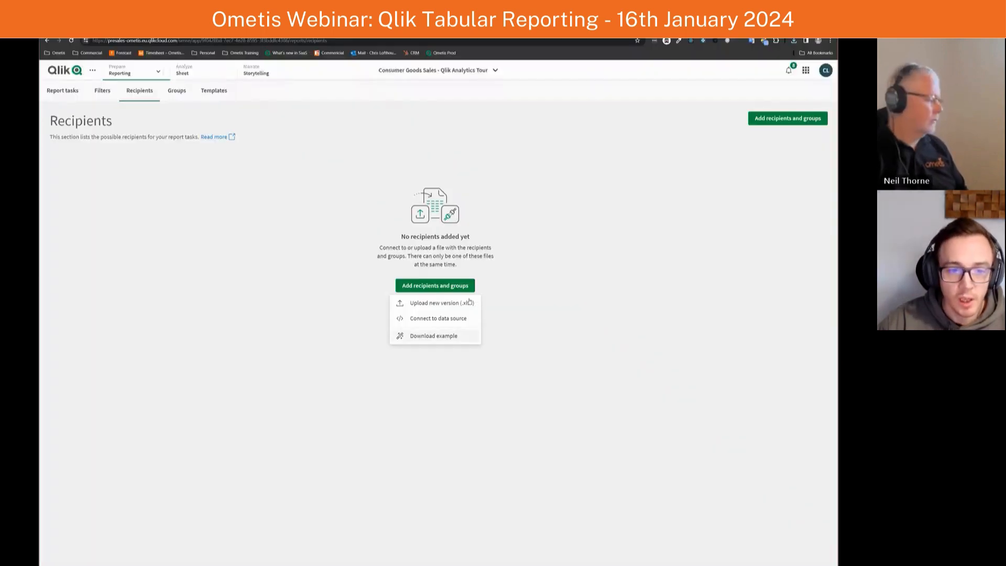
pyautogui.click(442, 304)
pyautogui.click(439, 387)
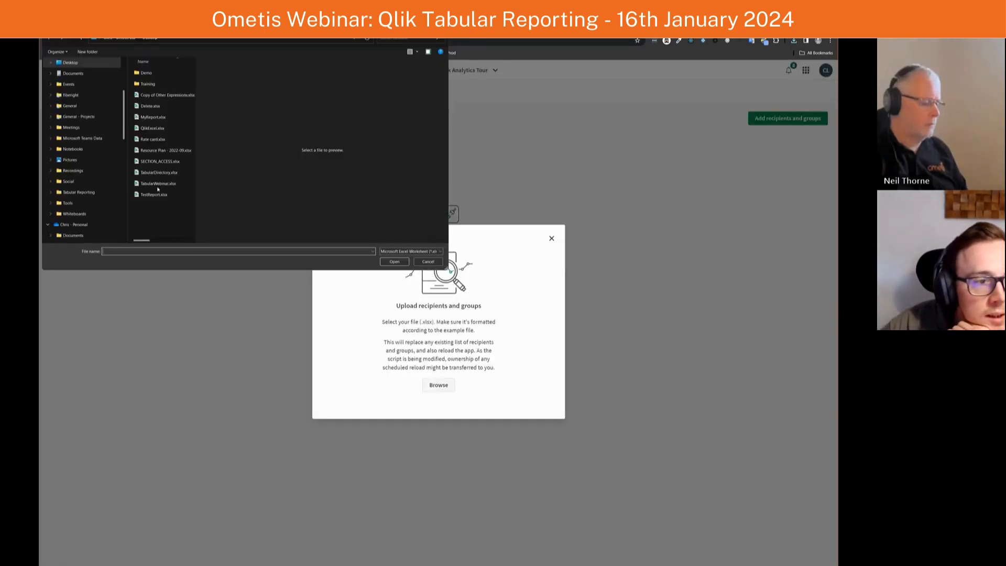
pyautogui.click(158, 173)
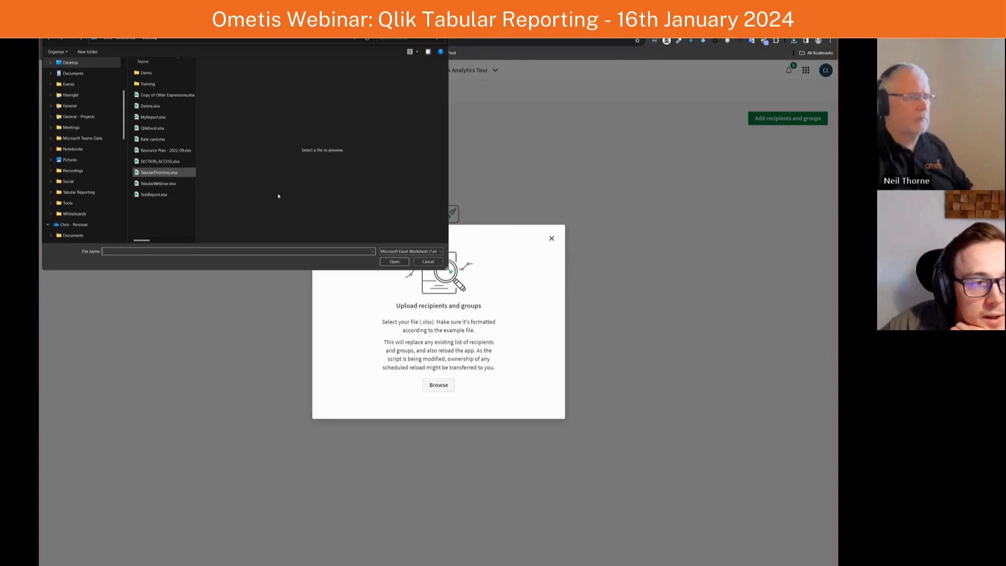
pyautogui.click(402, 265)
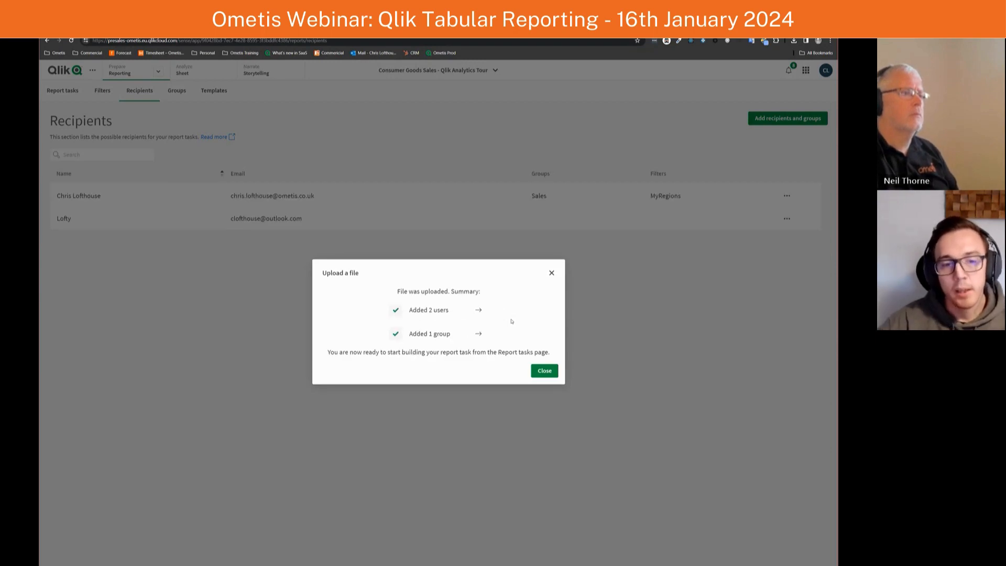
# Step: Close the upload summary through the added users and review the app's recipients and groups lists
pyautogui.click(464, 313)
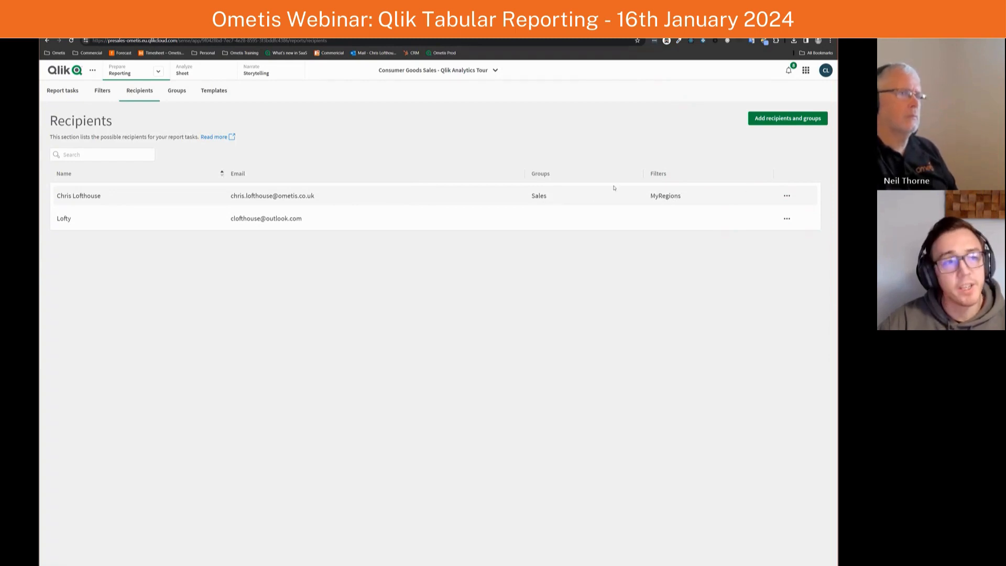
pyautogui.click(173, 93)
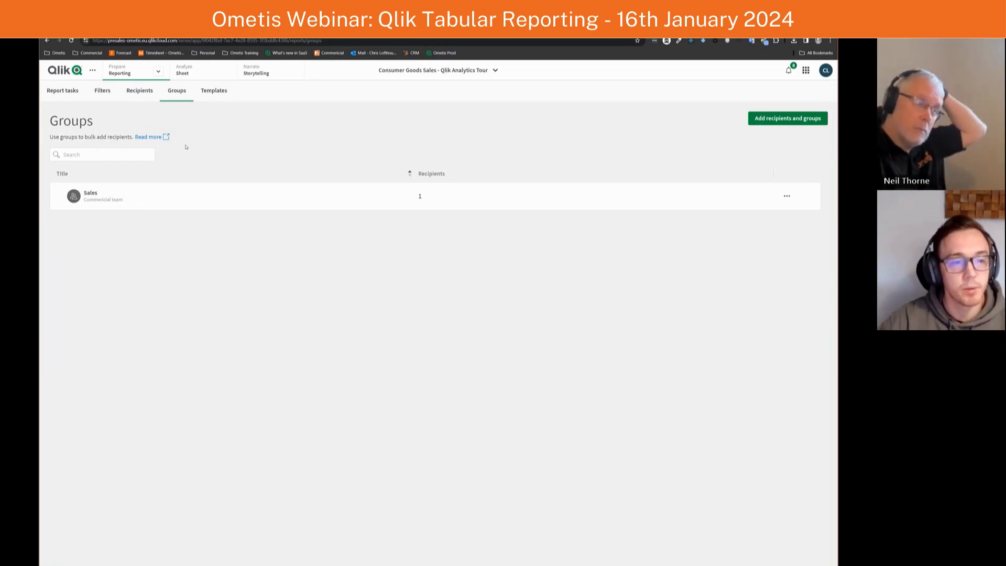
pyautogui.click(138, 91)
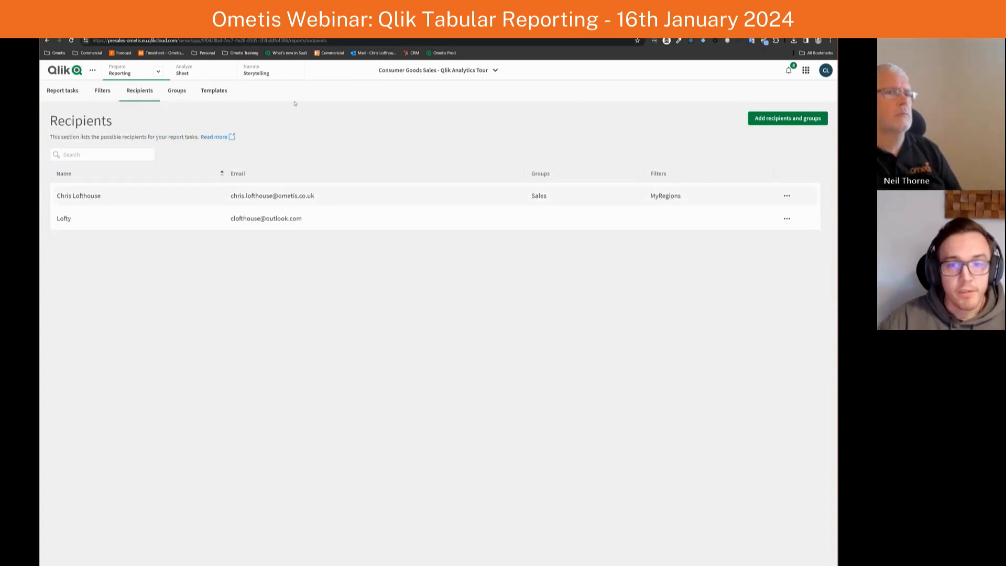
# Step: Start a new empty report filter in the Filters section and name it MyRegions
pyautogui.click(103, 92)
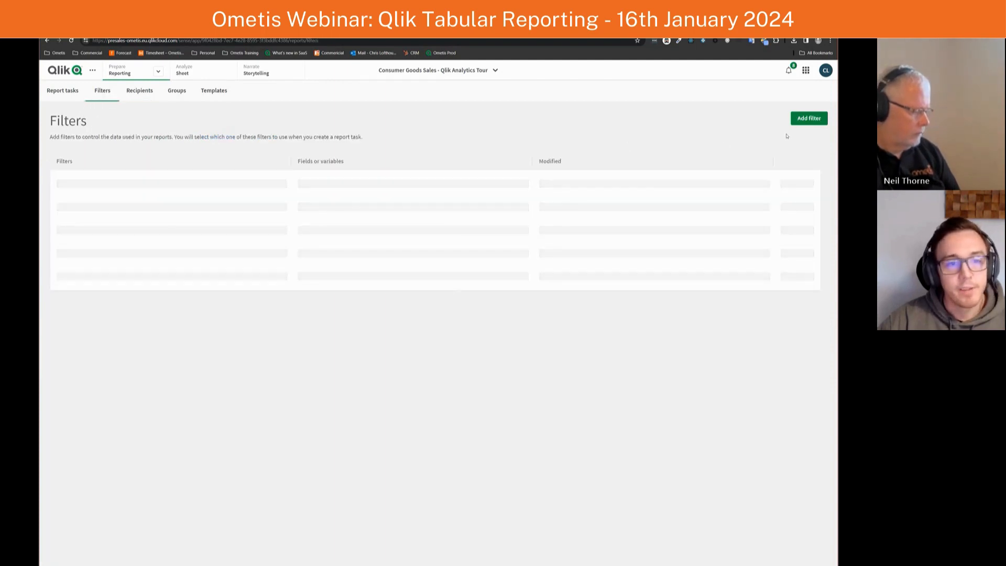
pyautogui.click(807, 124)
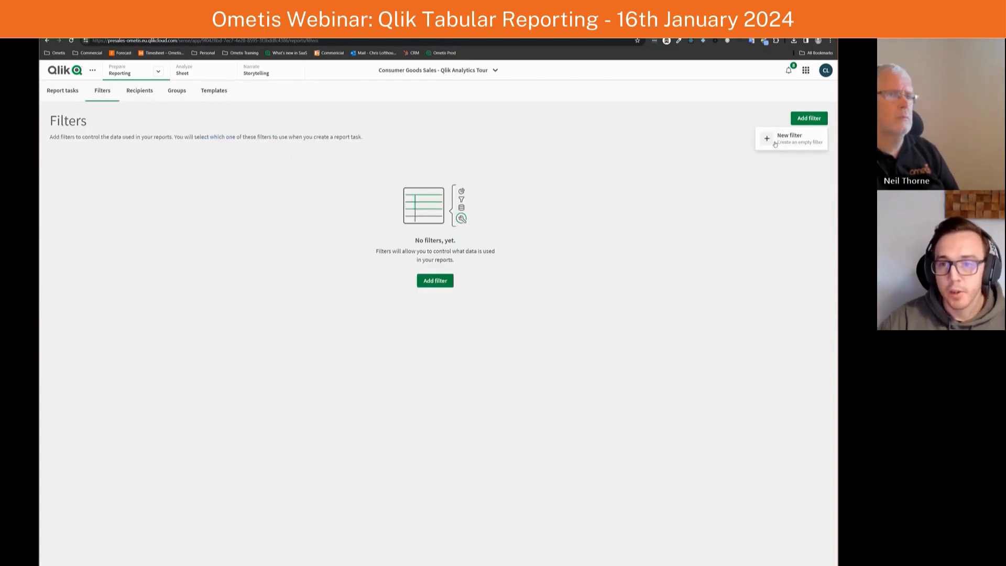
pyautogui.click(781, 138)
pyautogui.click(735, 102)
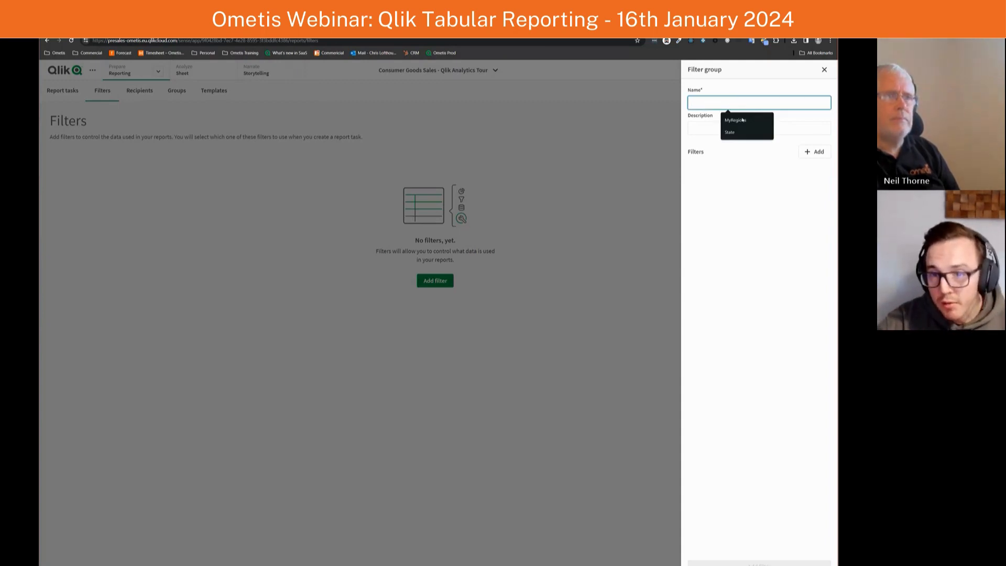
pyautogui.click(739, 120)
# Step: Add the Region Name master item to the filter with the values Central, Northeast and Southern, and save the filter
pyautogui.click(815, 152)
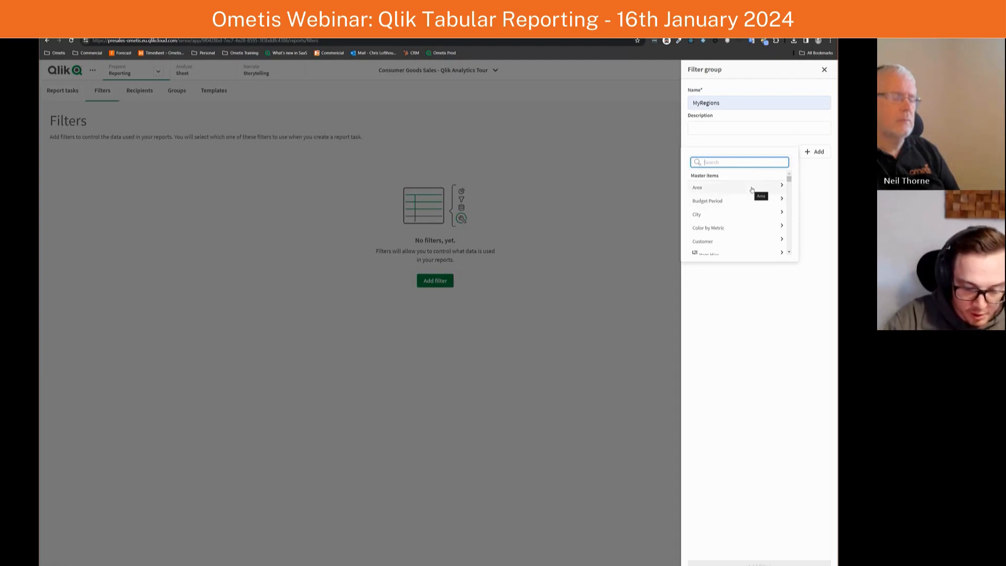
pyautogui.write('regi')
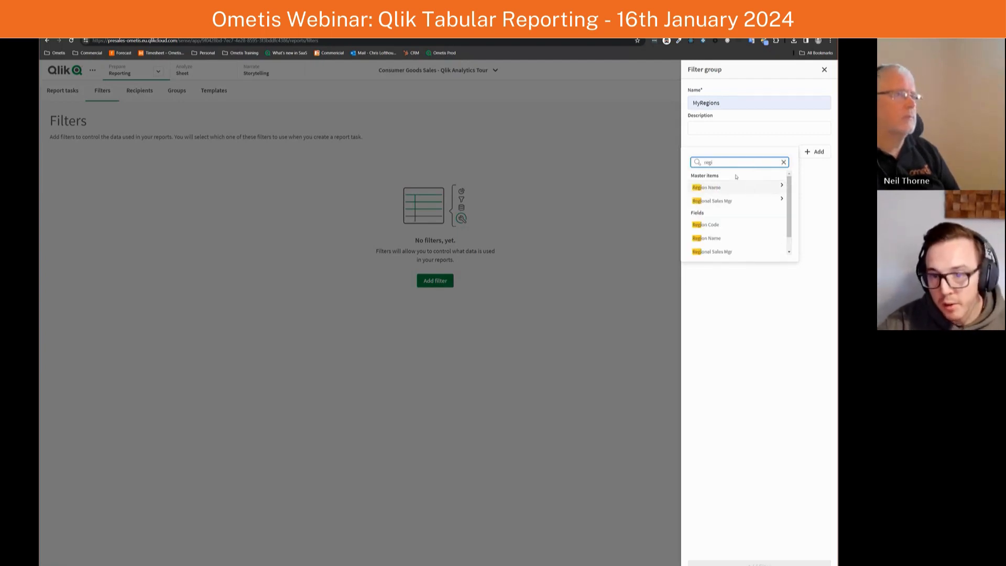
pyautogui.click(731, 189)
pyautogui.click(734, 189)
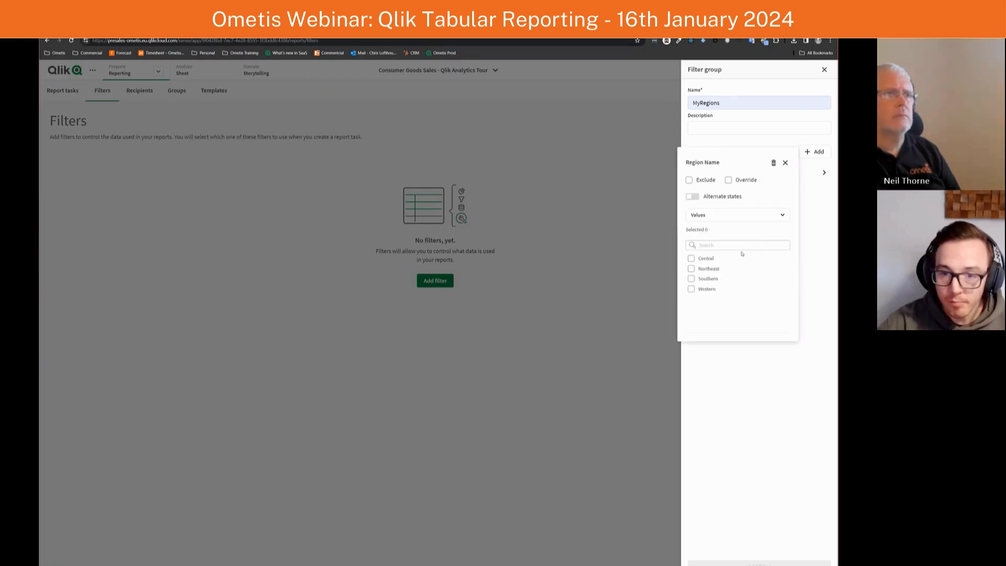
pyautogui.click(691, 258)
pyautogui.click(691, 268)
pyautogui.click(692, 279)
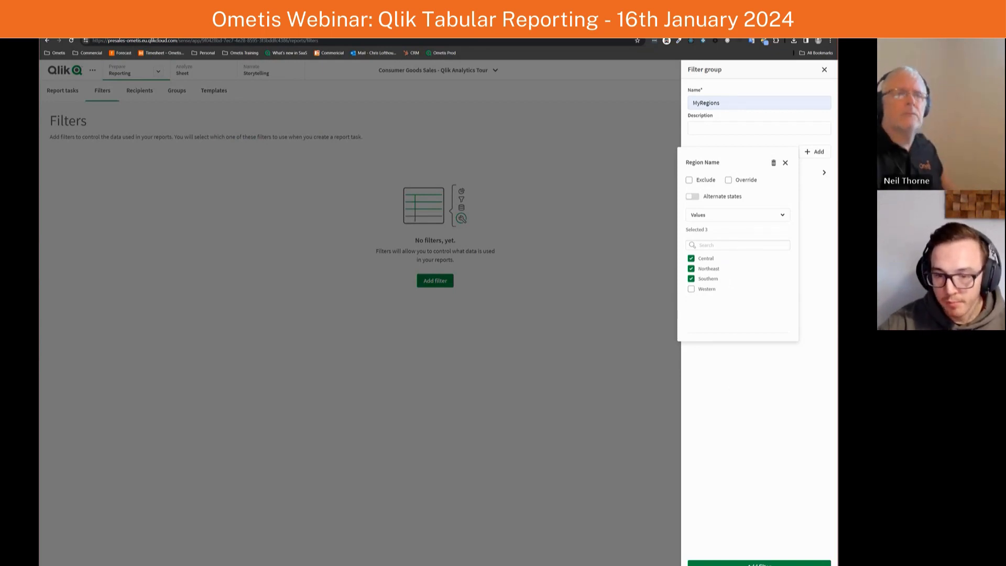
pyautogui.click(764, 564)
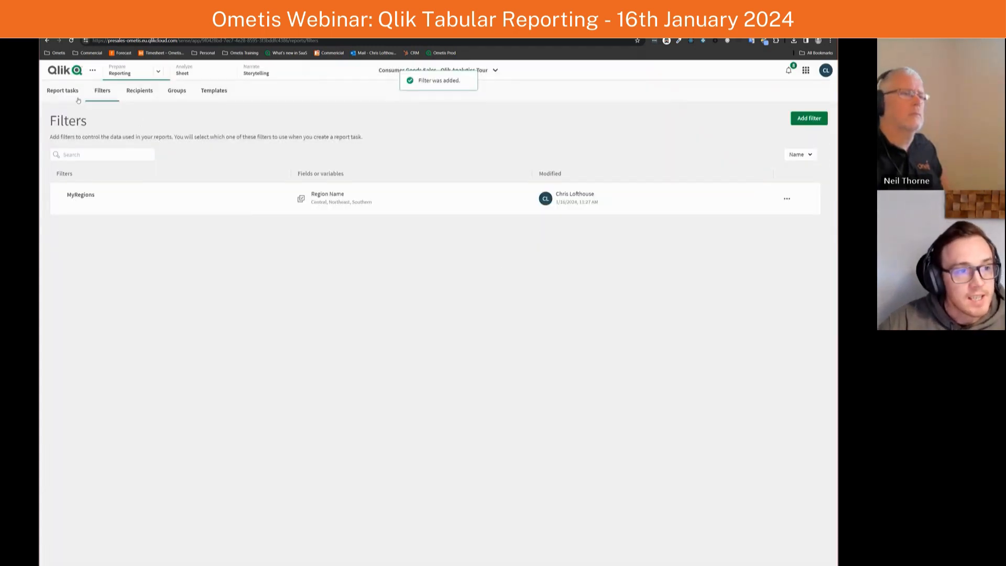
# Step: Go to the report tasks section, look over the Getting started guide and collapse it
pyautogui.click(75, 97)
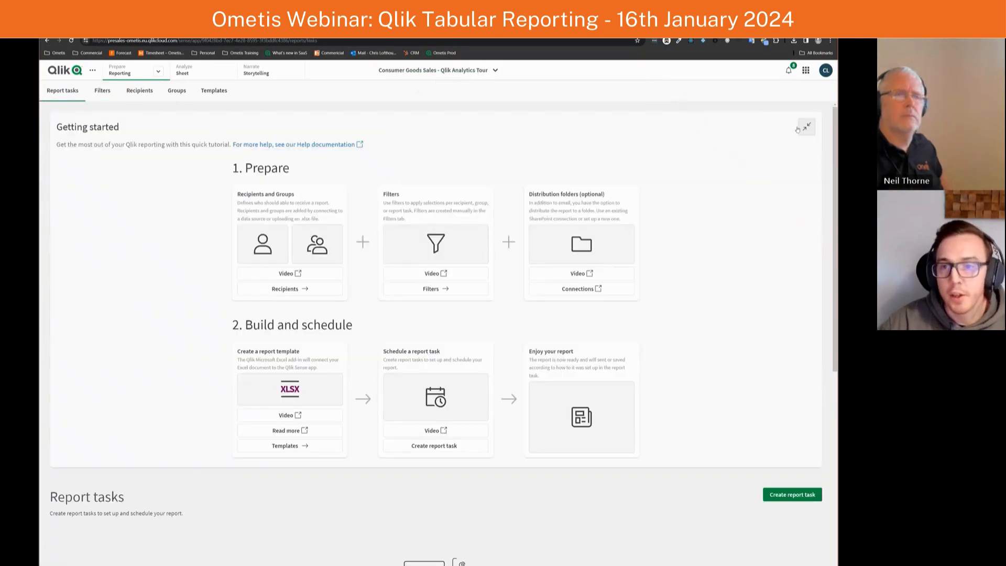
pyautogui.click(808, 128)
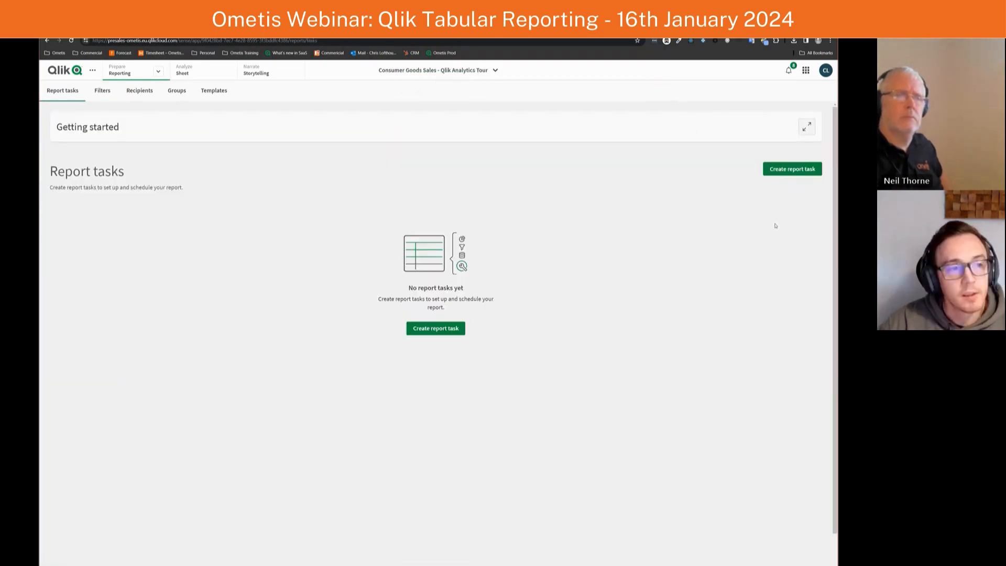
pyautogui.click(808, 126)
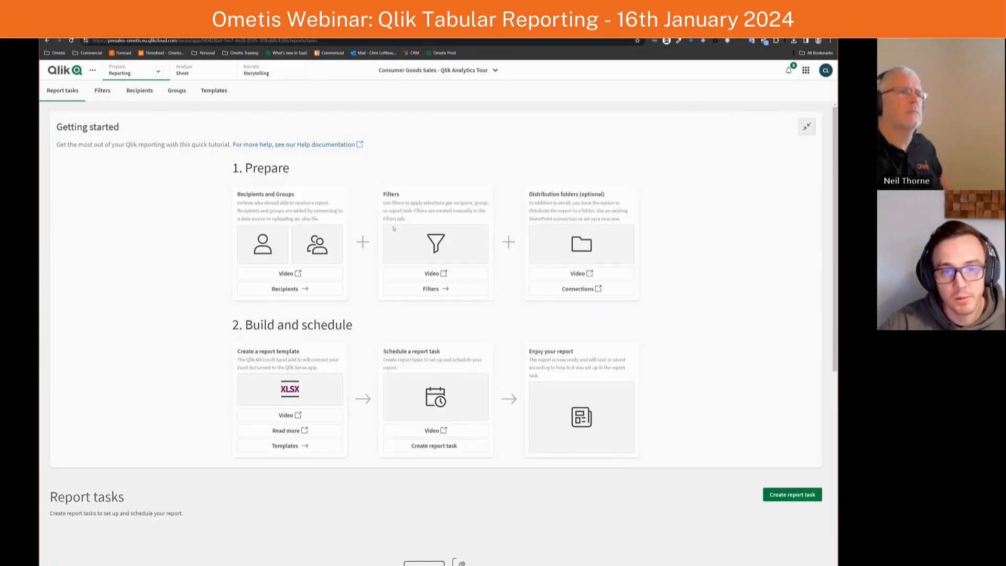
pyautogui.click(809, 128)
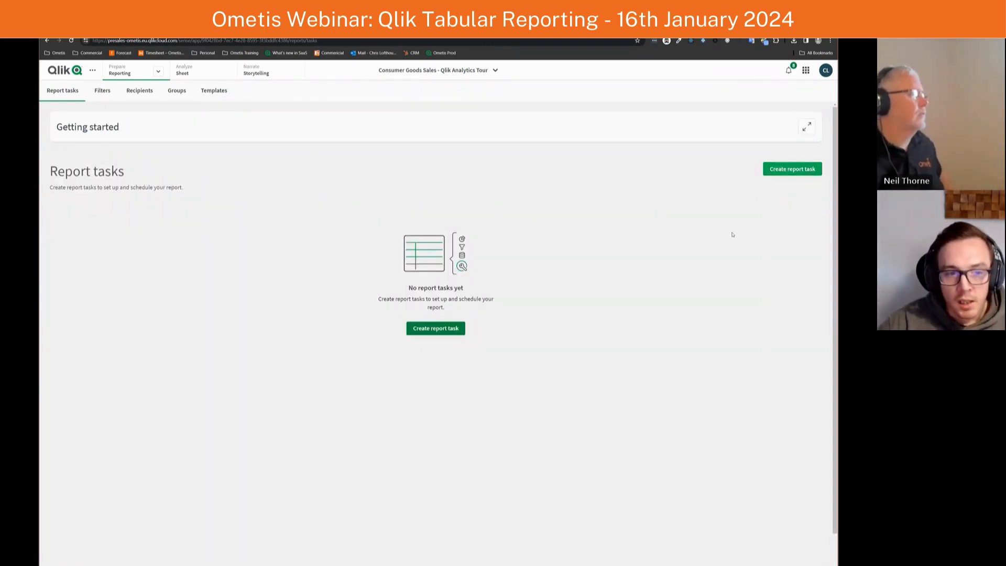
# Step: Create a report task titled Webinar using the existing TabularWebinar template, and proceed to its output settings
pyautogui.click(786, 169)
pyautogui.click(467, 289)
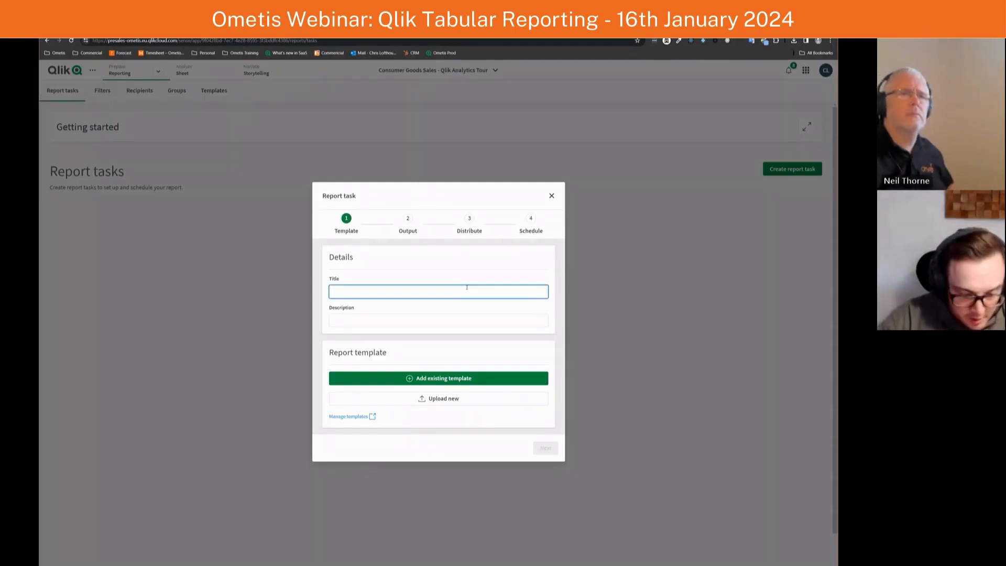
pyautogui.write('Webinar')
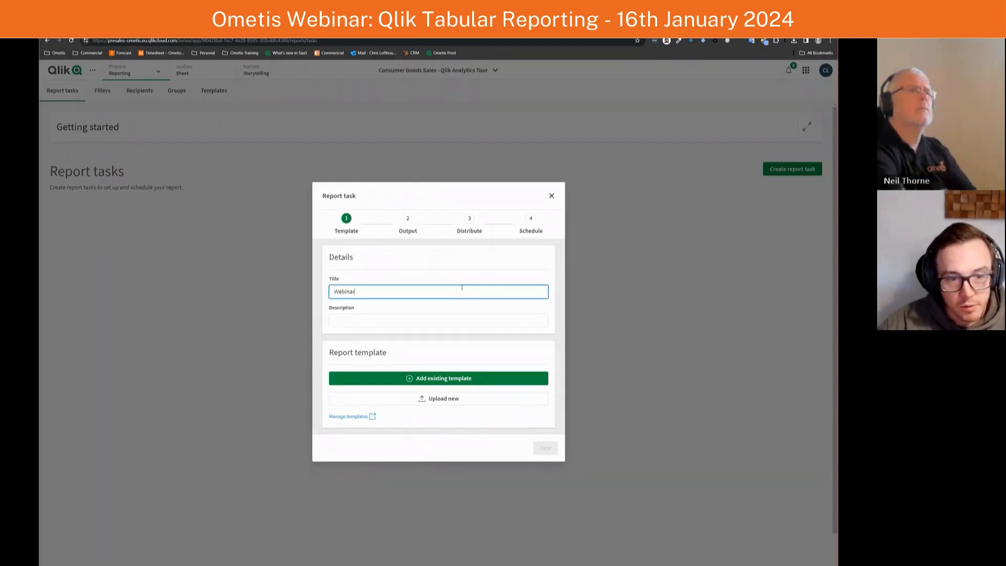
pyautogui.click(443, 385)
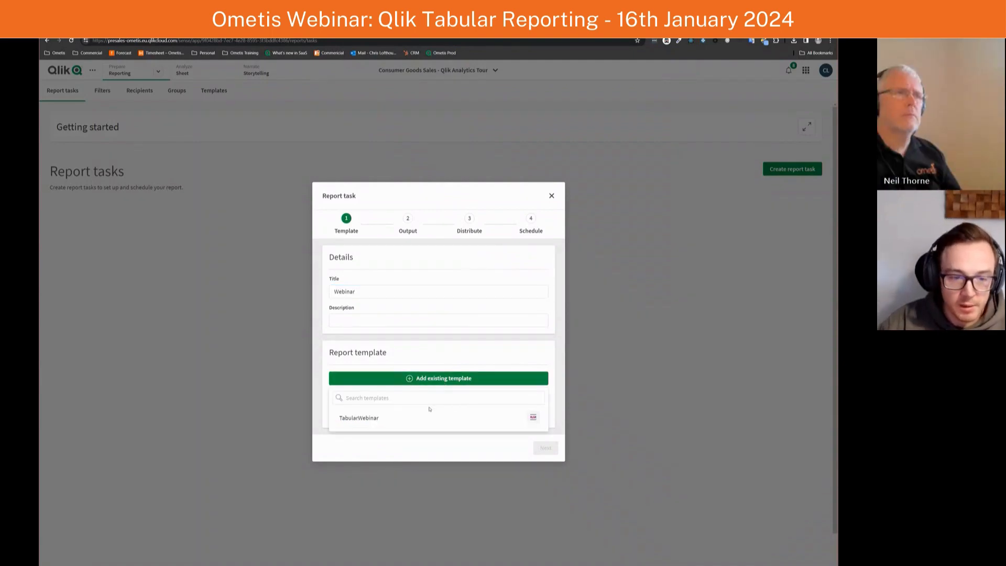
pyautogui.click(381, 420)
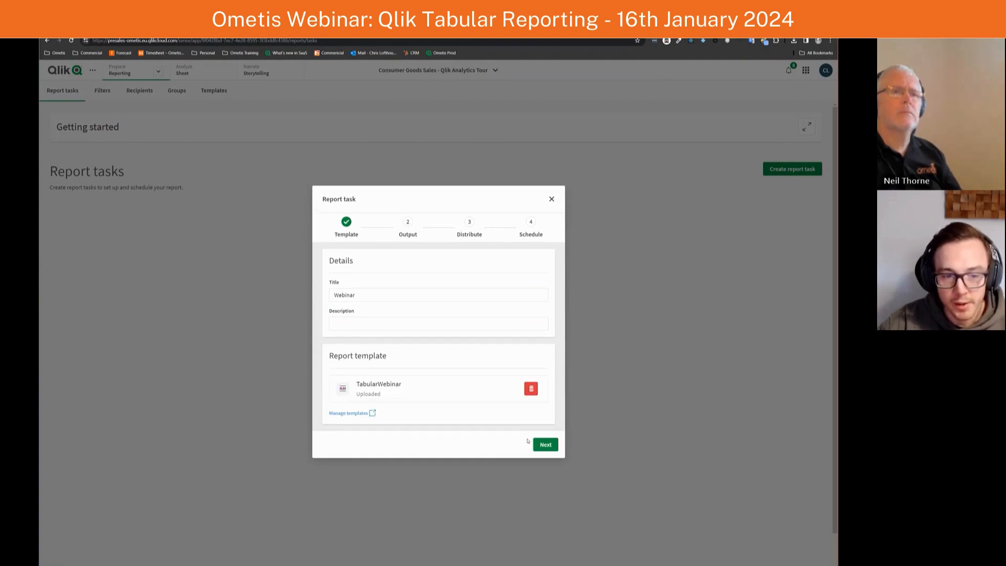
pyautogui.click(545, 445)
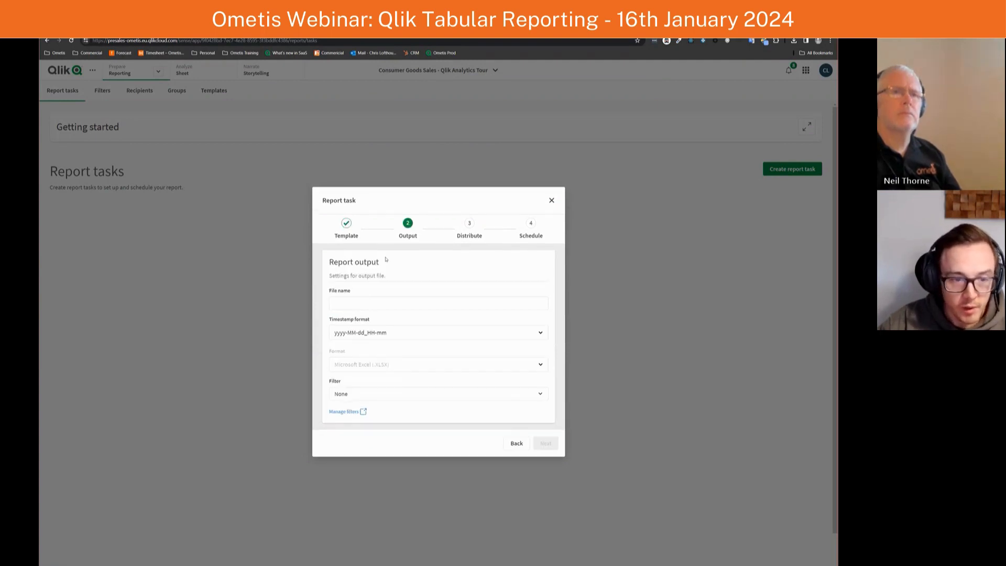
# Step: Name the report output file SalesOverview and continue to the distribution settings
pyautogui.click(382, 297)
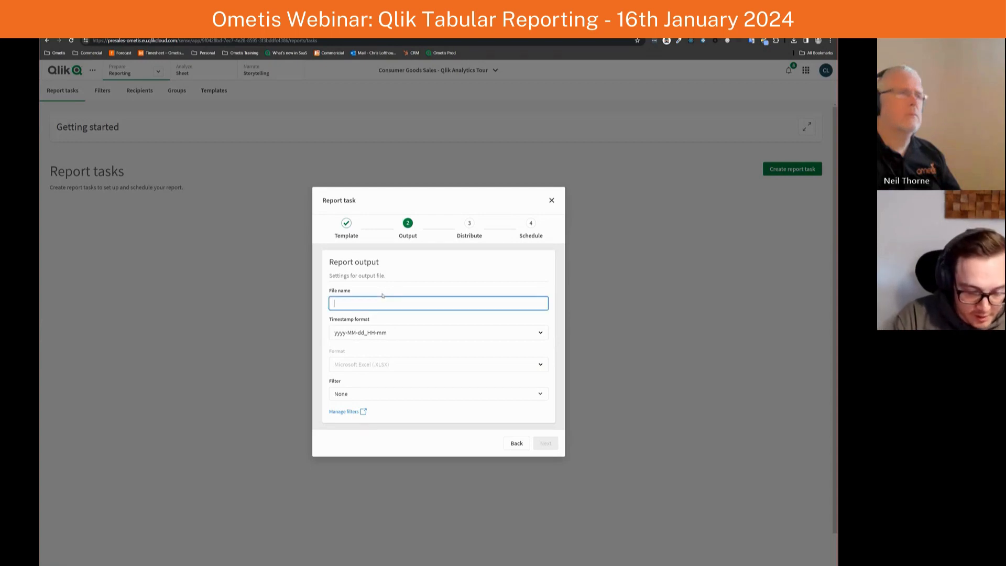
pyautogui.write('Sales')
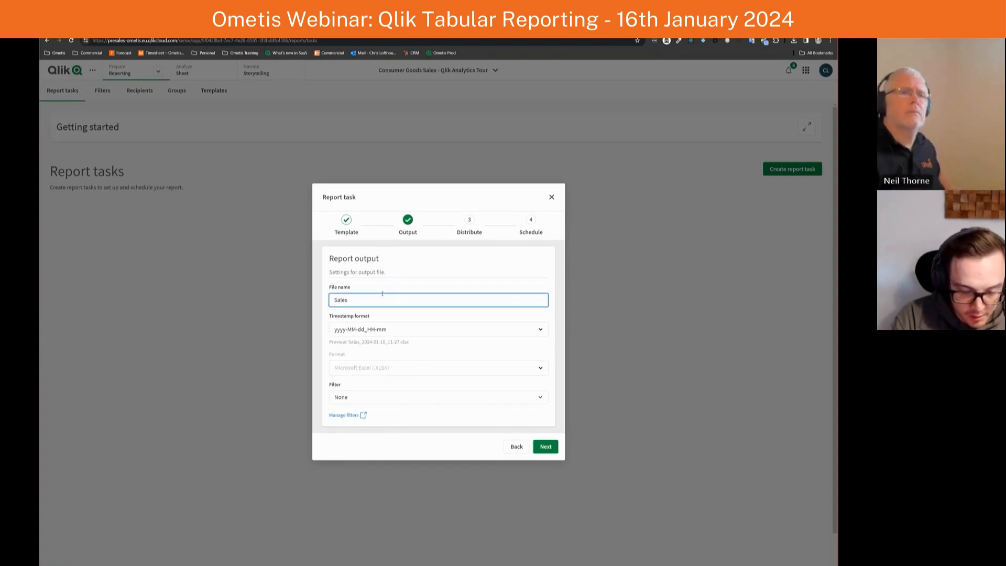
pyautogui.write('Overview')
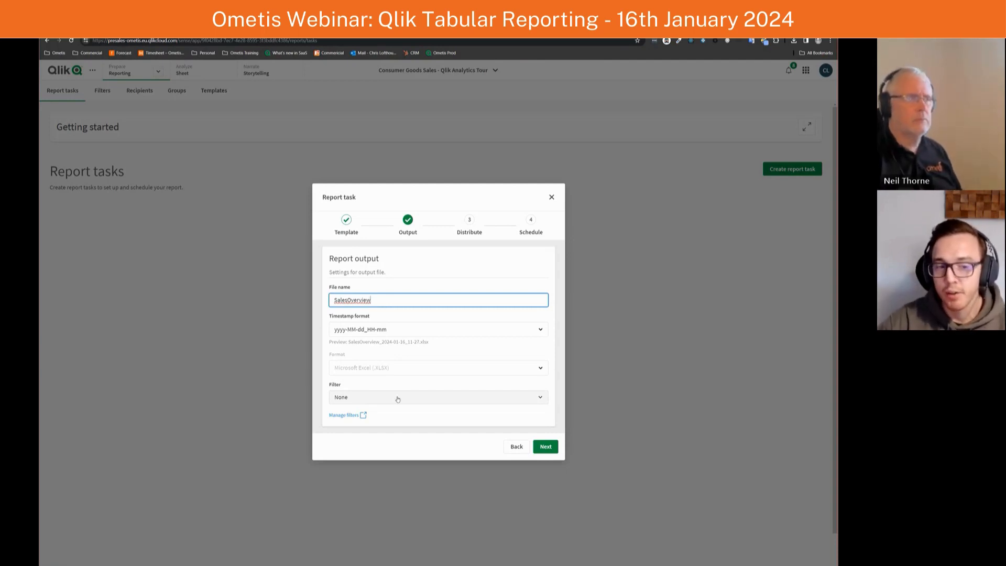
pyautogui.click(546, 446)
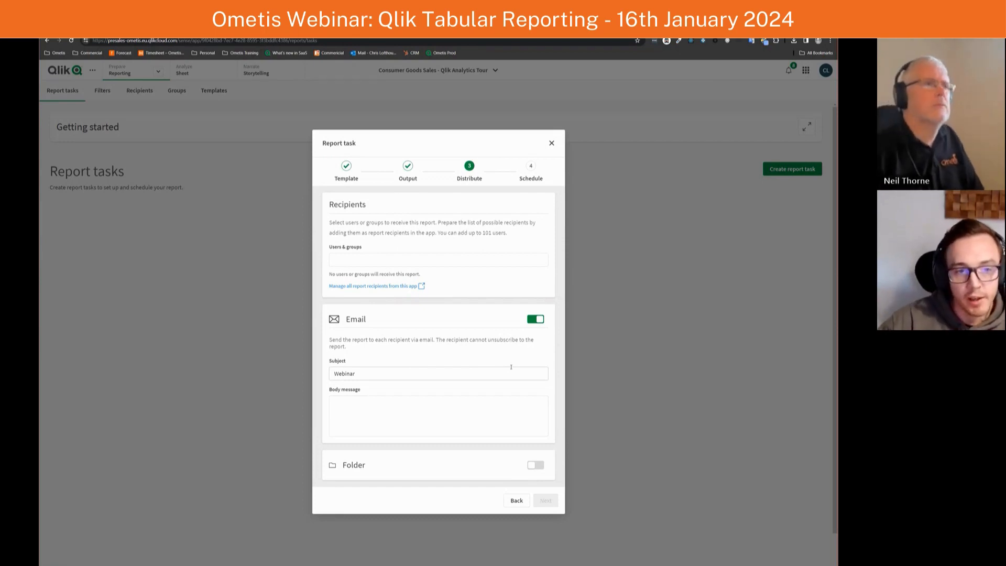
# Step: Add the Sales group as a recipient of the report
pyautogui.click(410, 256)
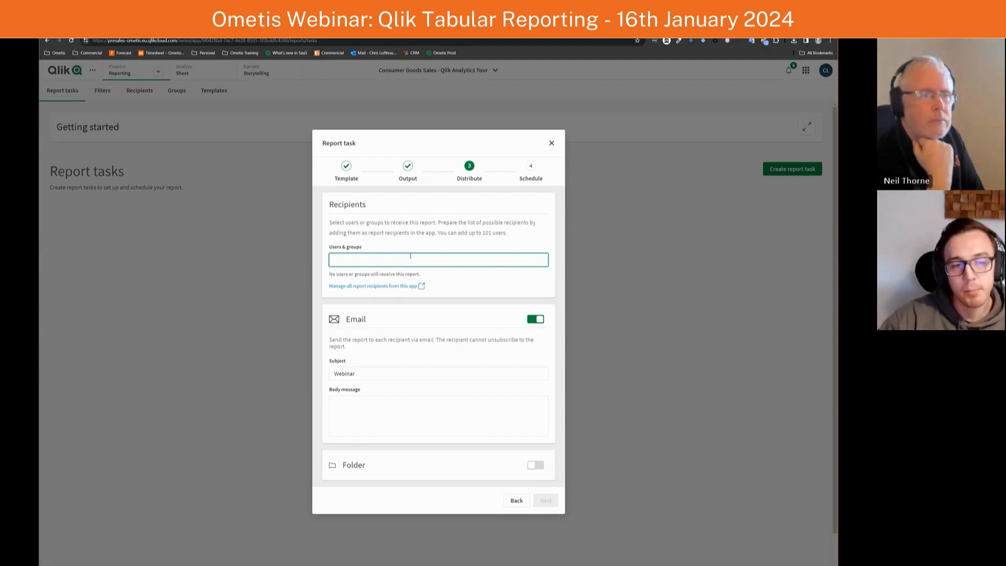
pyautogui.write('sale')
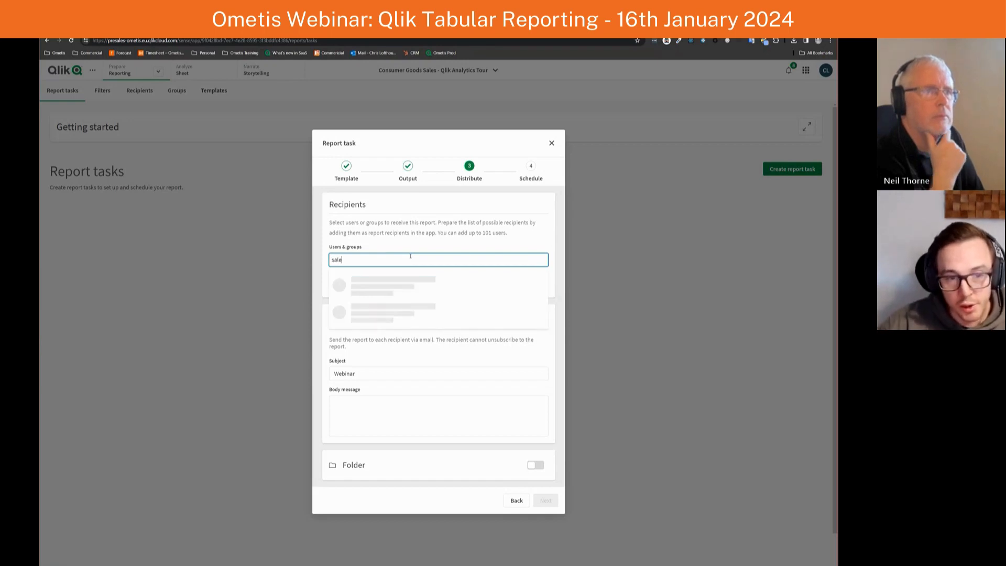
pyautogui.click(413, 280)
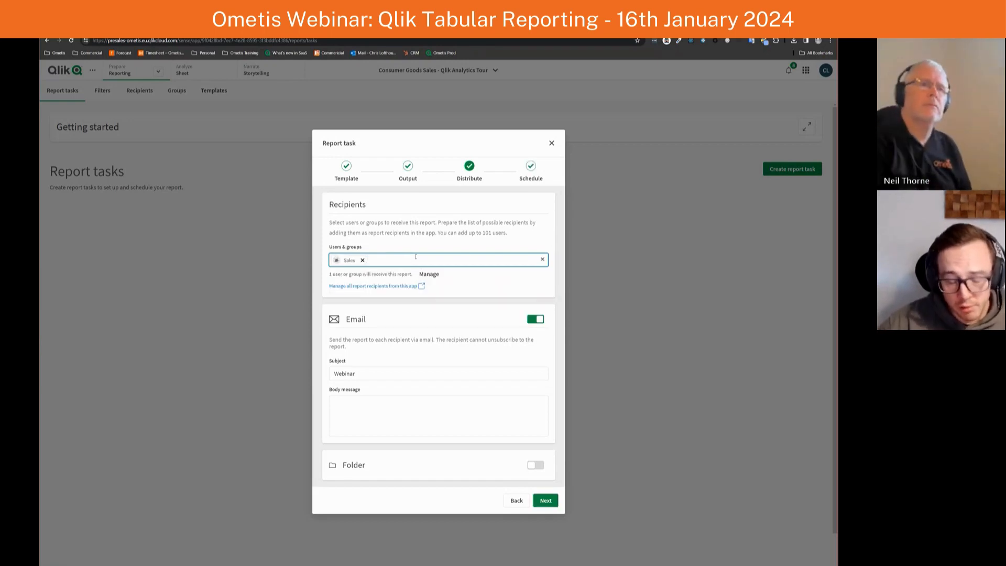
pyautogui.click(416, 256)
pyautogui.write('lof')
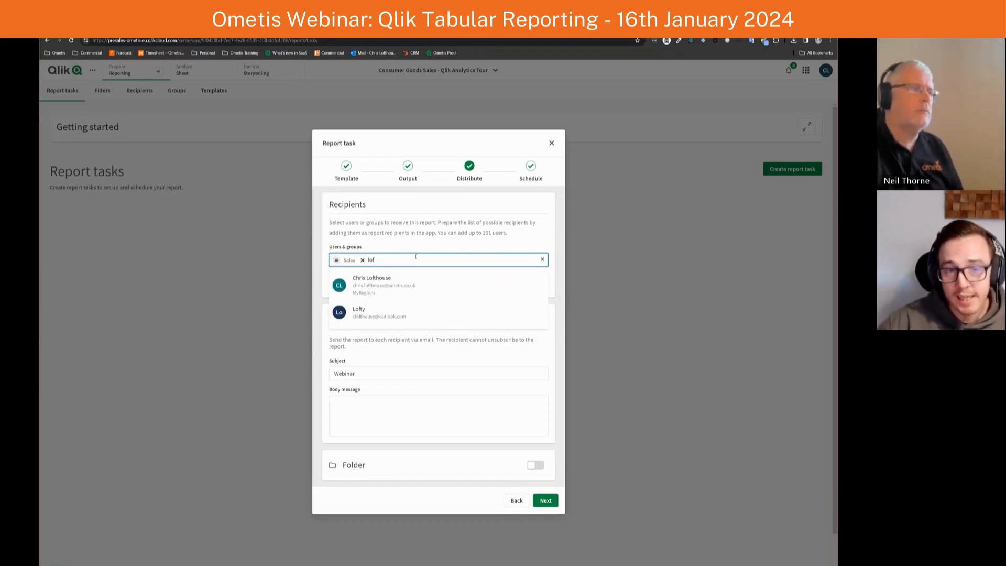
pyautogui.press('BackSpace')
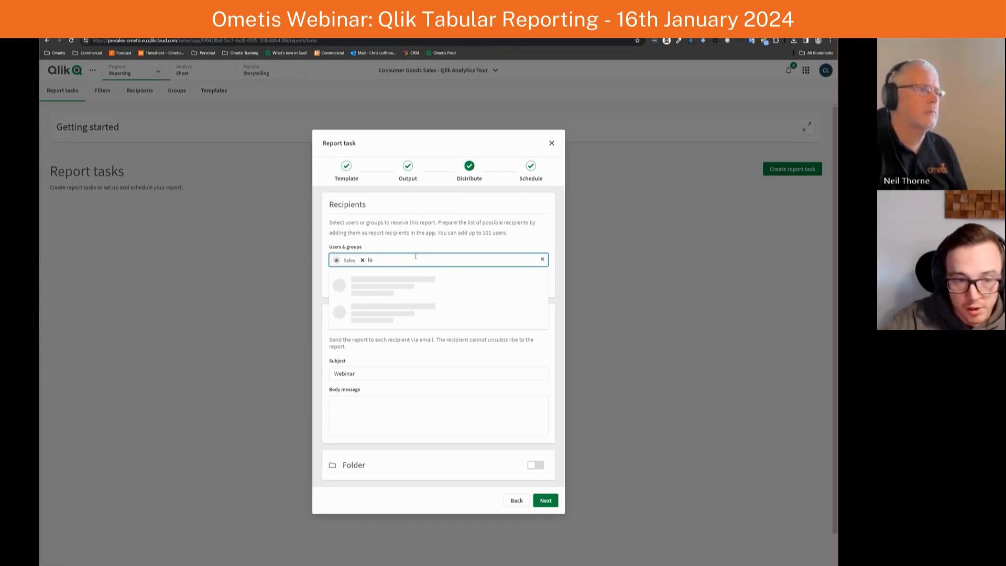
pyautogui.press('BackSpace')
pyautogui.press('BackSpace')
pyautogui.click(434, 281)
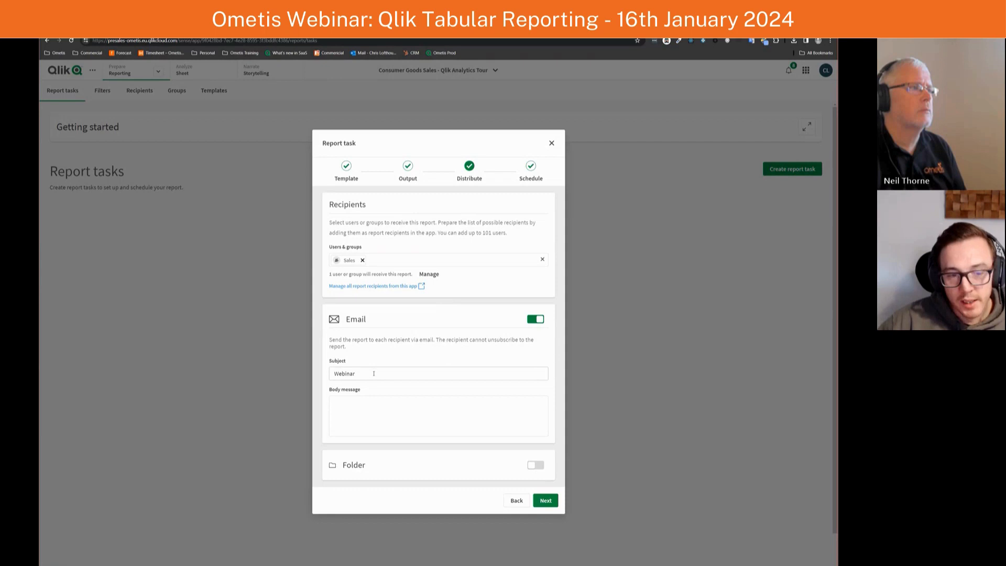
# Step: Write the email body "Hi, Here is your sales overview report. Data team" on separate lines and continue to the schedule settings
pyautogui.click(377, 400)
pyautogui.write('Hi,')
pyautogui.press('Return')
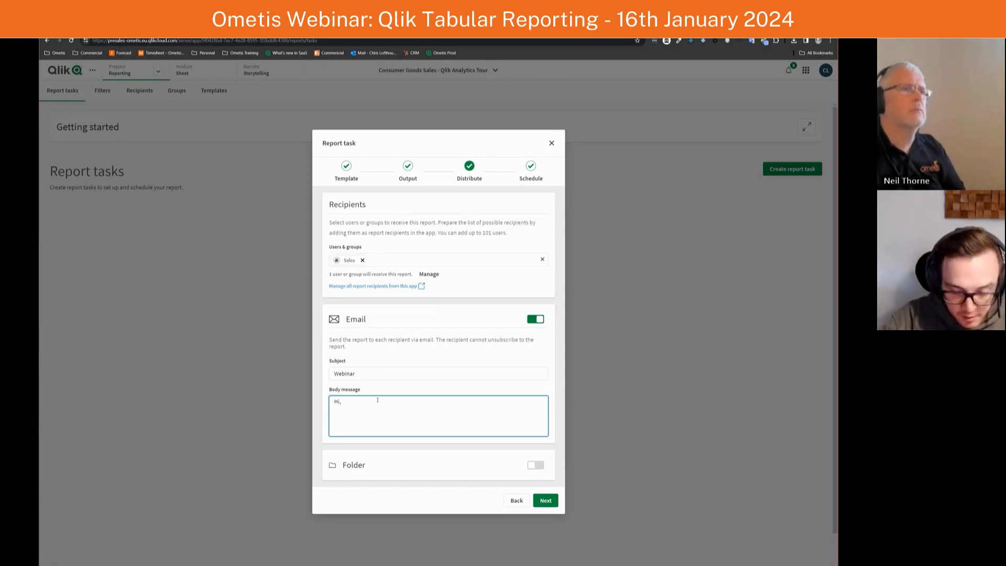
pyautogui.write('This')
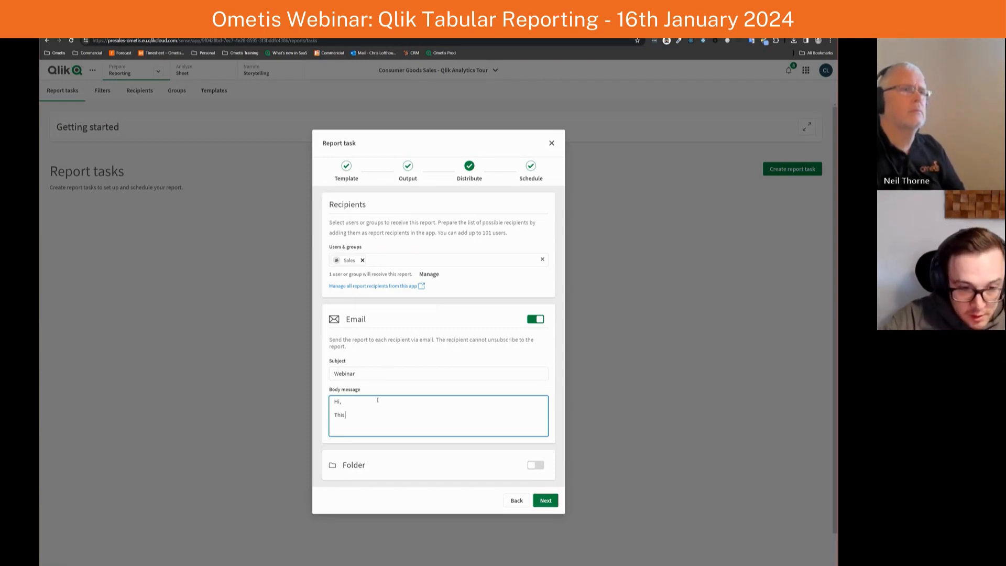
pyautogui.press('BackSpace')
pyautogui.press('BackSpace')
pyautogui.press('BackSpace')
pyautogui.press('BackSpace')
pyautogui.write('Her')
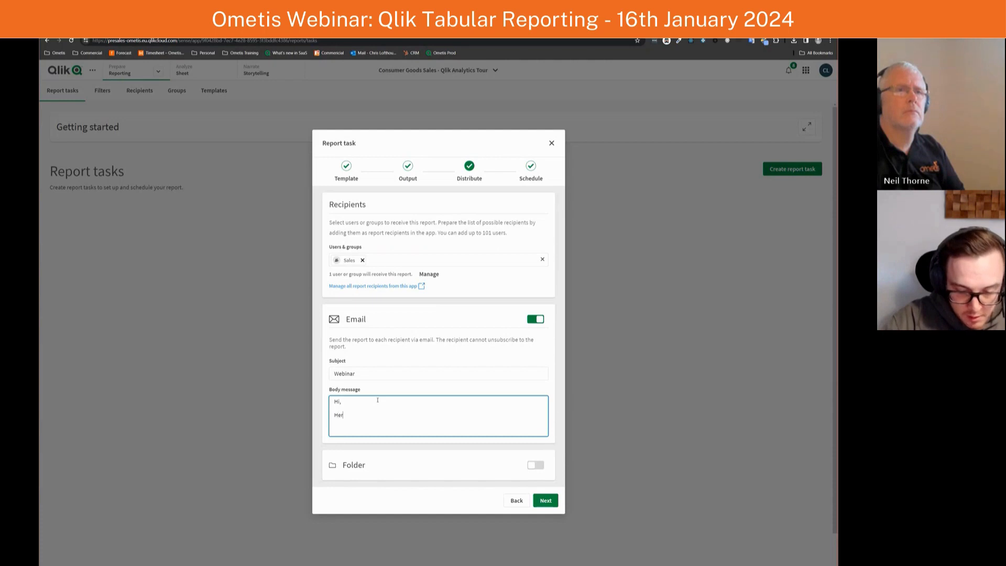
pyautogui.write('e is your sales overview')
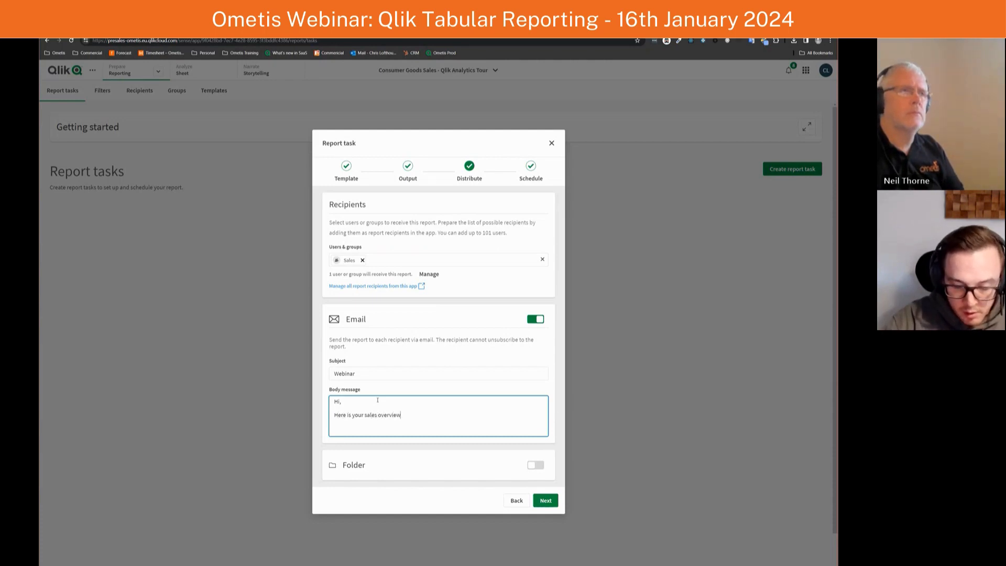
pyautogui.write(' report.')
pyautogui.press('Return')
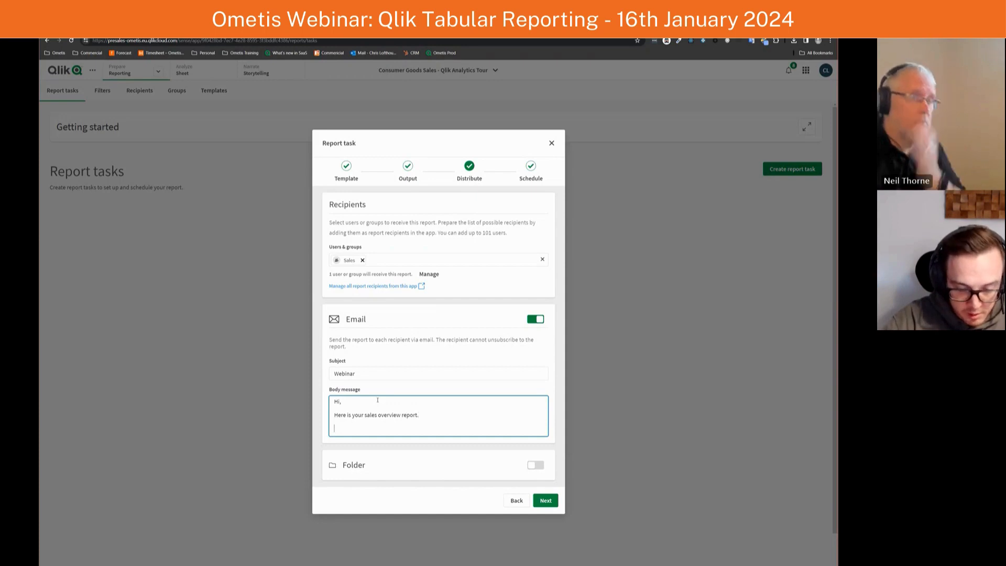
pyautogui.write('Data team')
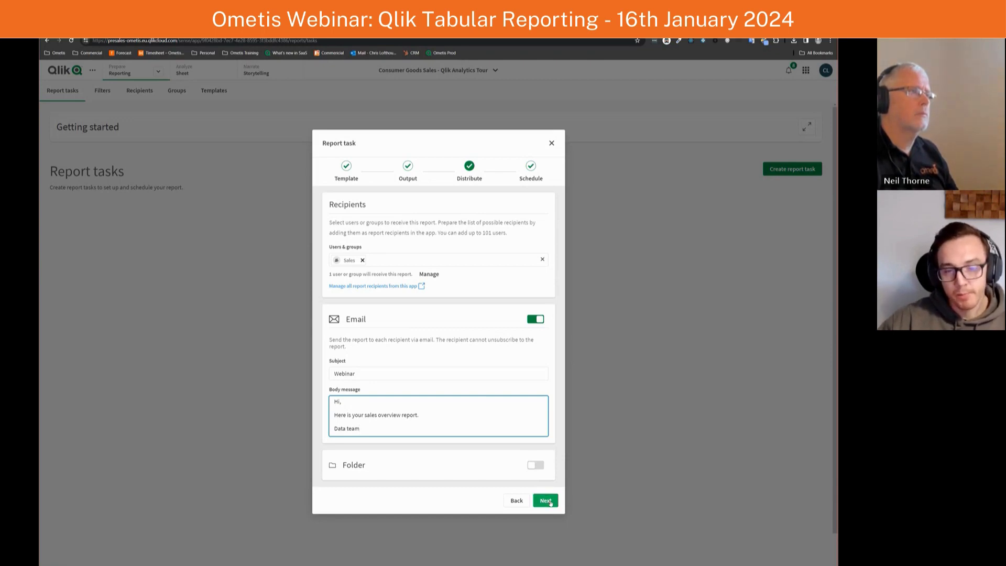
pyautogui.click(550, 501)
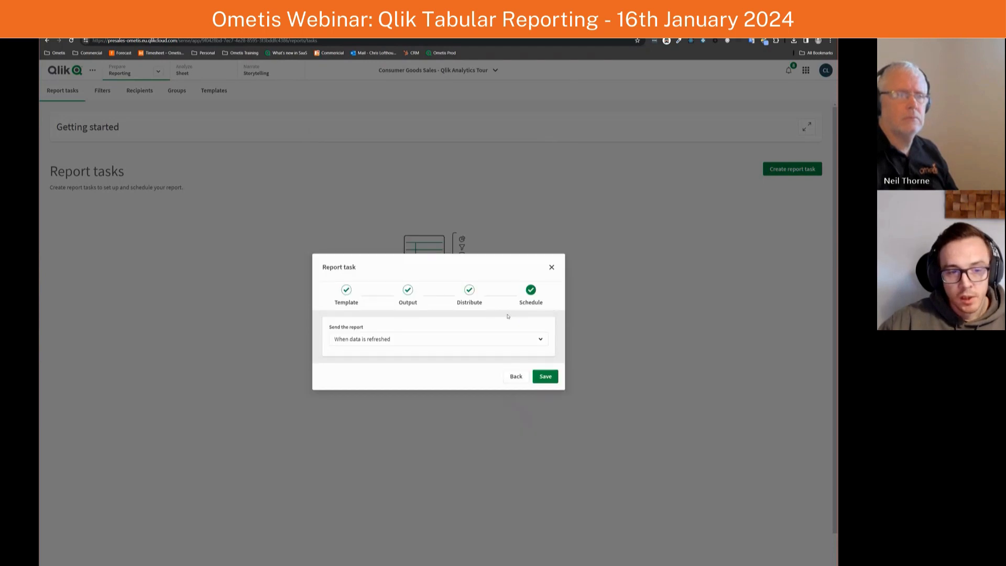
# Step: Try a weekly sending schedule for the report with a different selection of weekdays
pyautogui.click(445, 342)
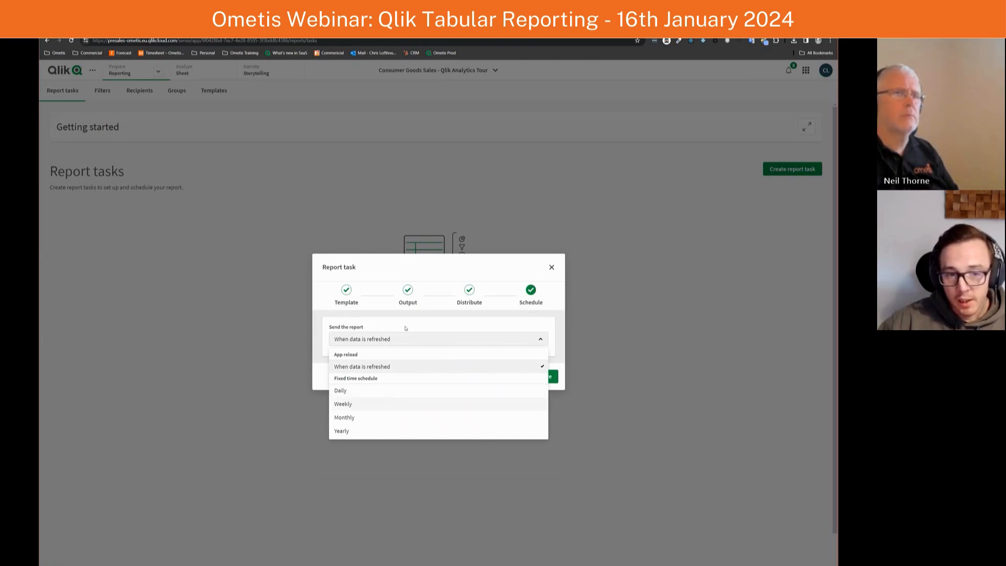
pyautogui.click(398, 404)
pyautogui.click(376, 289)
pyautogui.click(432, 290)
# Step: Schedule the report monthly, adding day 1 and the last day of the month, keep it running continuously, and save the task
pyautogui.click(418, 260)
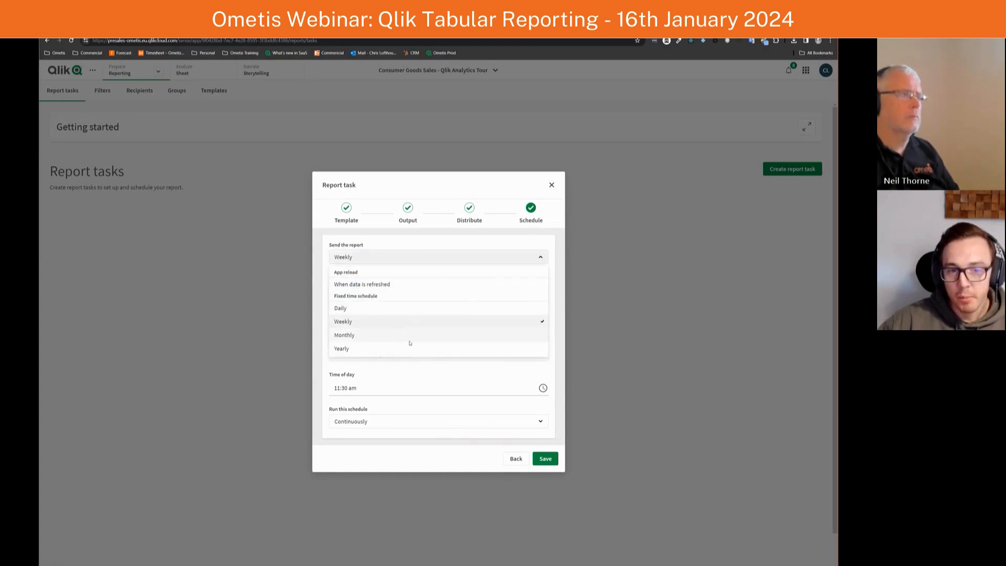
pyautogui.click(410, 341)
pyautogui.click(345, 262)
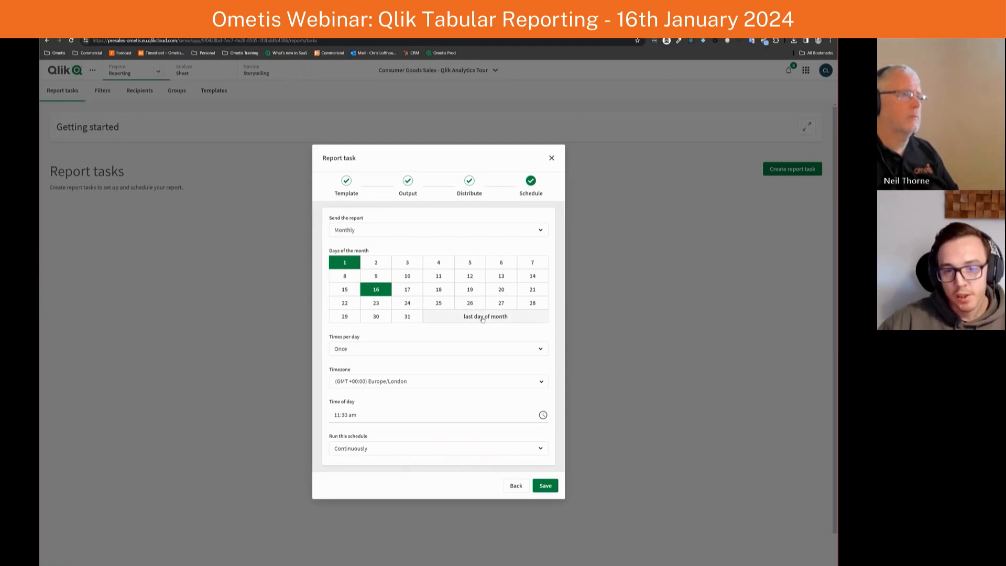
pyautogui.click(462, 317)
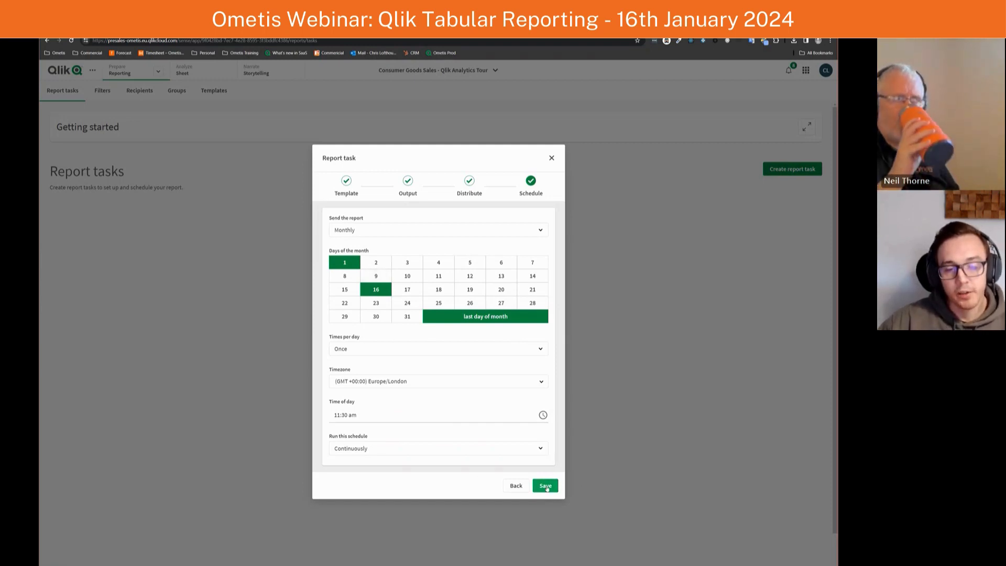
pyautogui.click(420, 449)
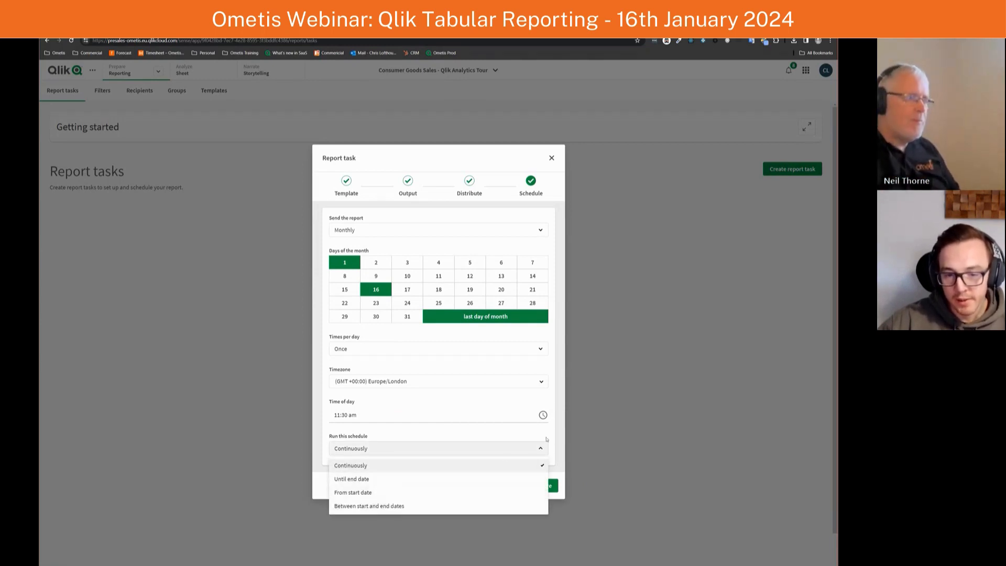
pyautogui.click(545, 453)
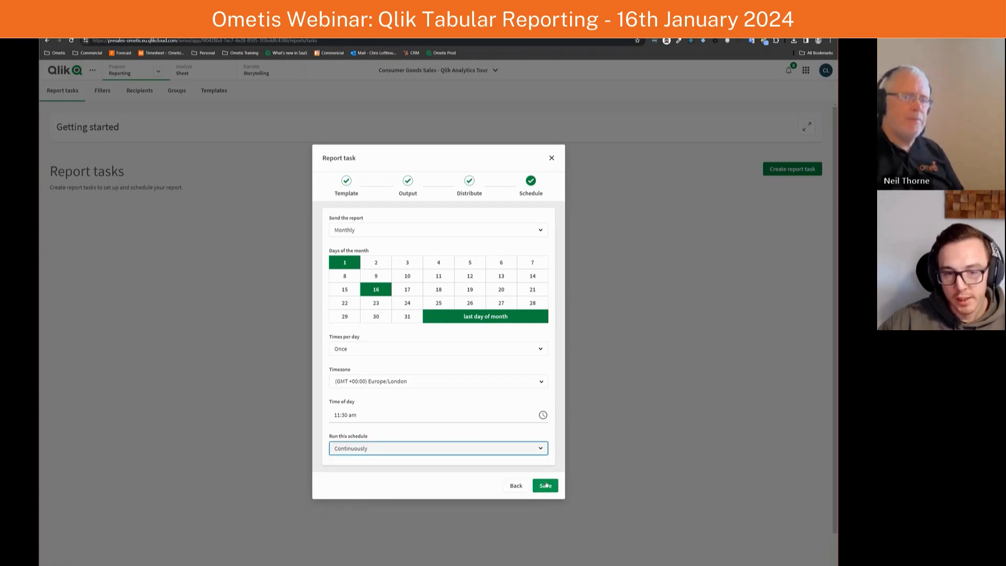
pyautogui.click(546, 486)
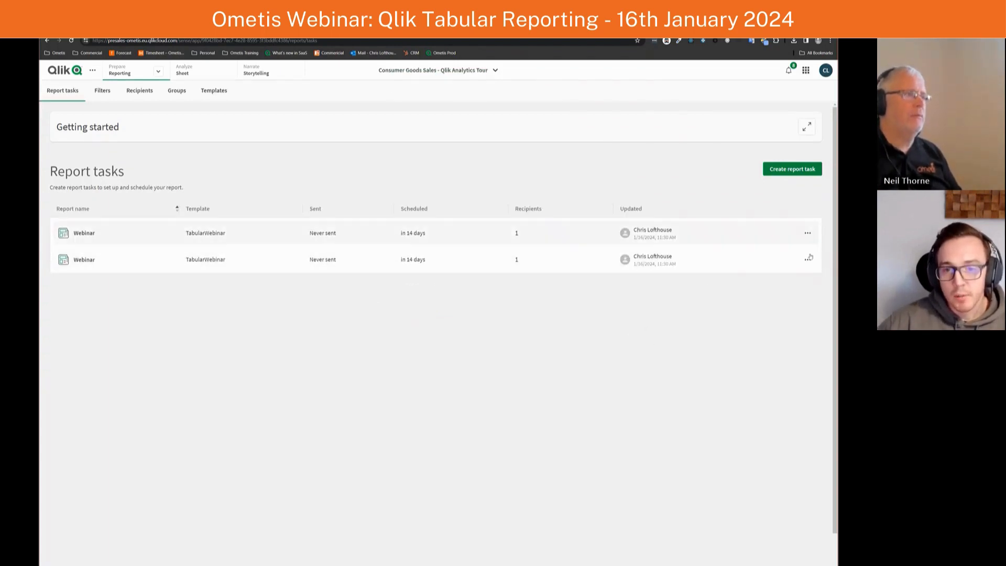
# Step: Send the first Webinar report task immediately and switch to the Outlook mailbox
pyautogui.click(807, 234)
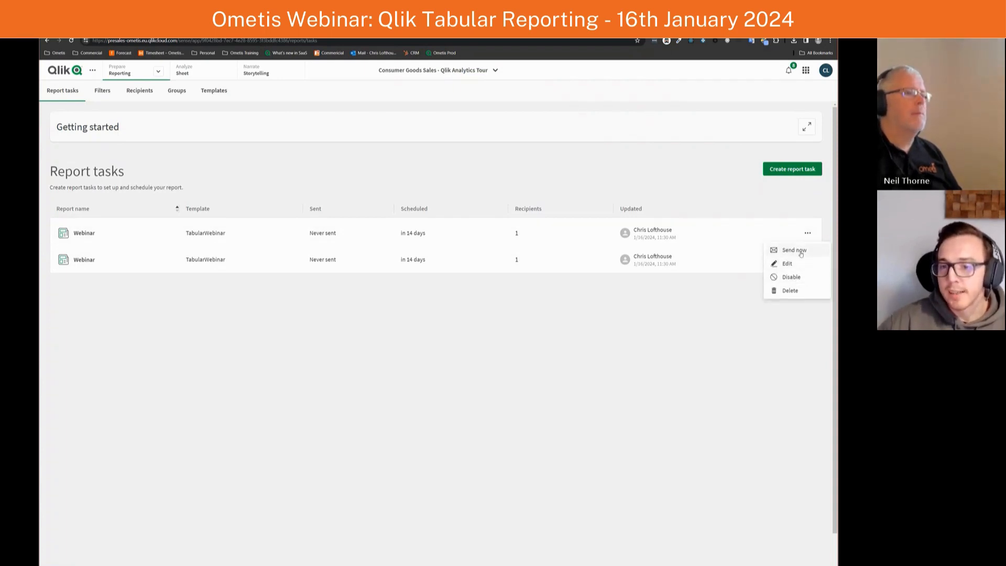
pyautogui.click(801, 252)
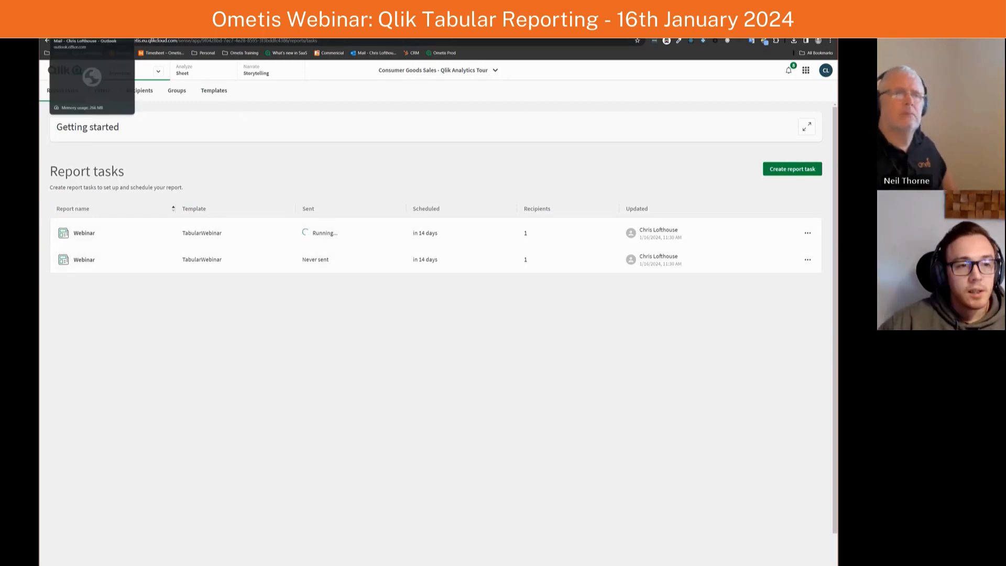
pyautogui.click(79, 28)
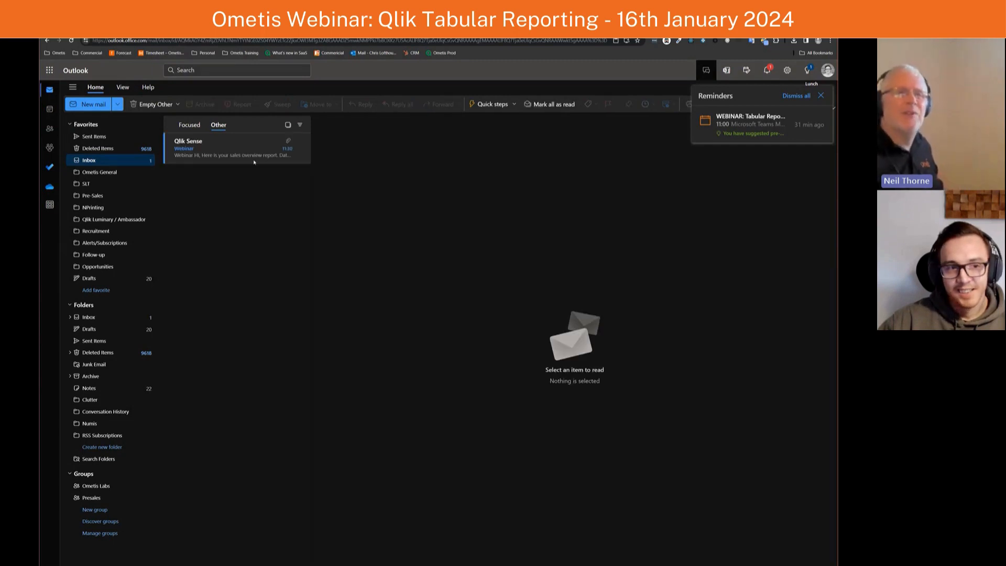
# Step: Open the Webinar email from Qlik Sense and its attached SalesOverview workbook in Excel
pyautogui.click(246, 152)
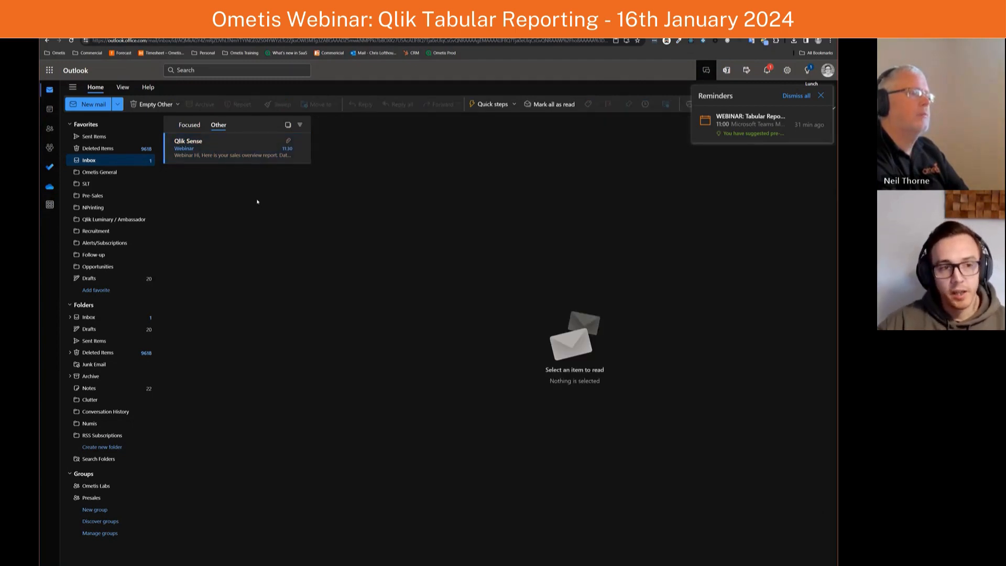
pyautogui.click(201, 153)
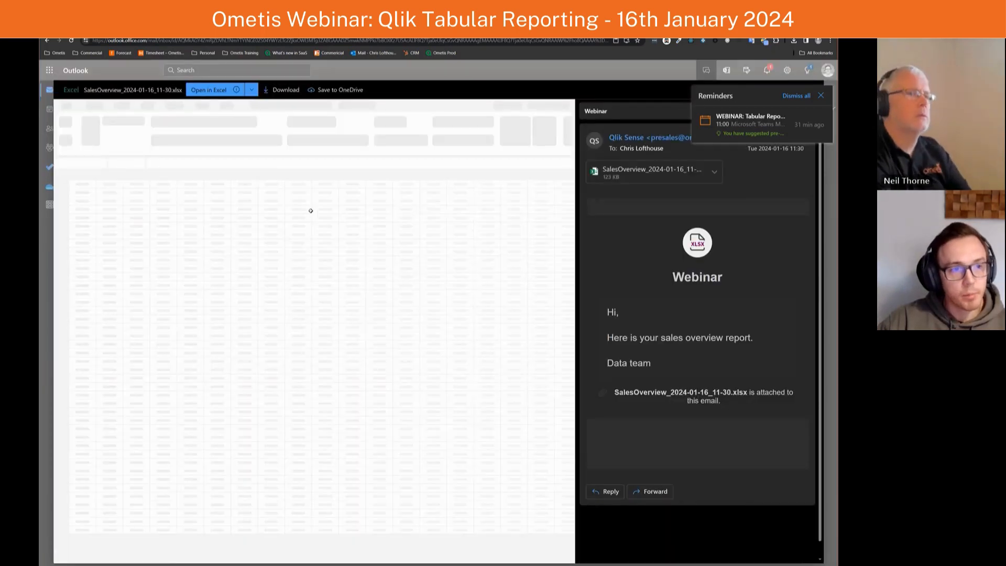
pyautogui.doubleClick(314, 262)
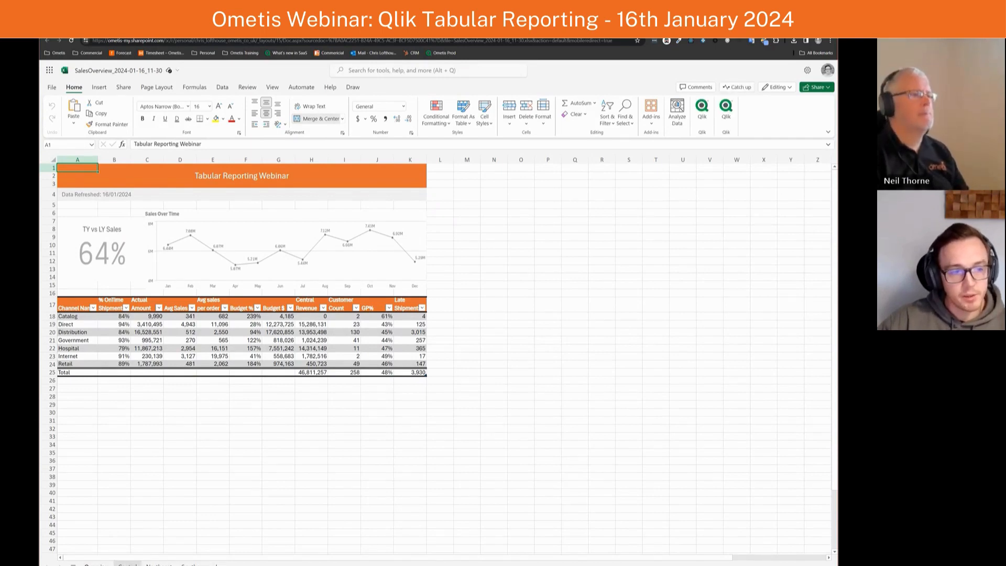
# Step: Examine the Central, Northeast and Southern sheets of the generated sales report, taking a closer look at the Northeast chart and table
pyautogui.click(127, 565)
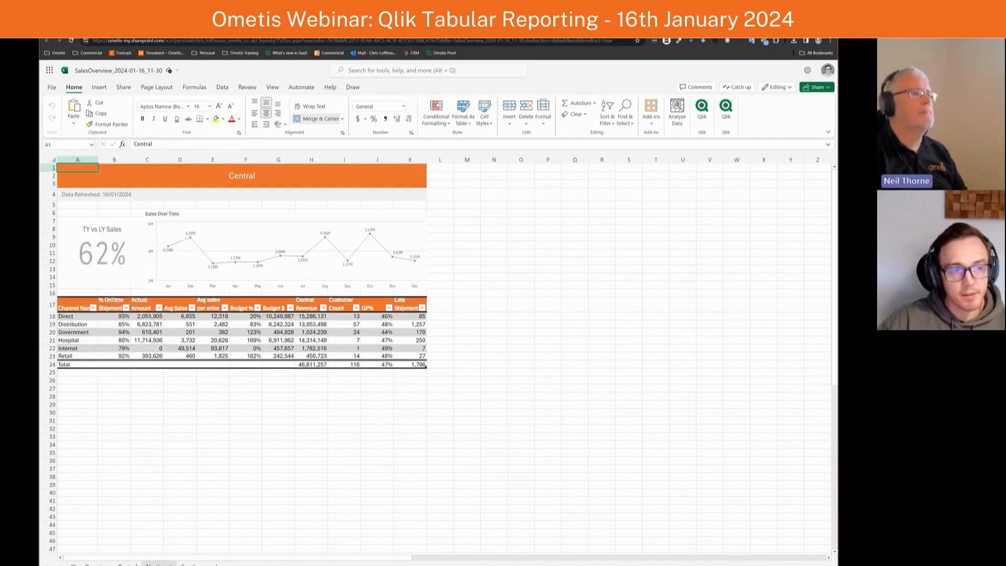
pyautogui.click(159, 565)
pyautogui.click(194, 564)
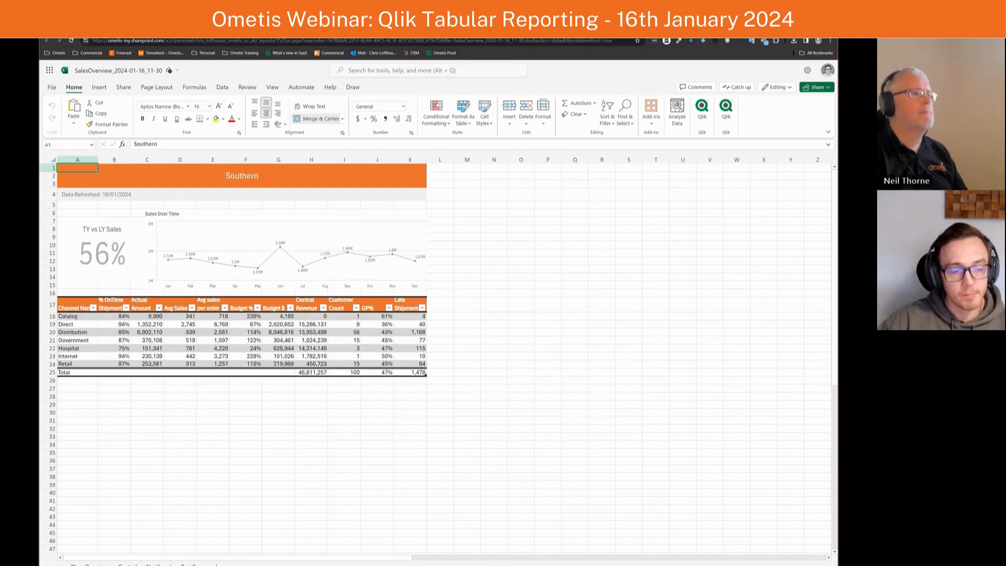
pyautogui.click(159, 565)
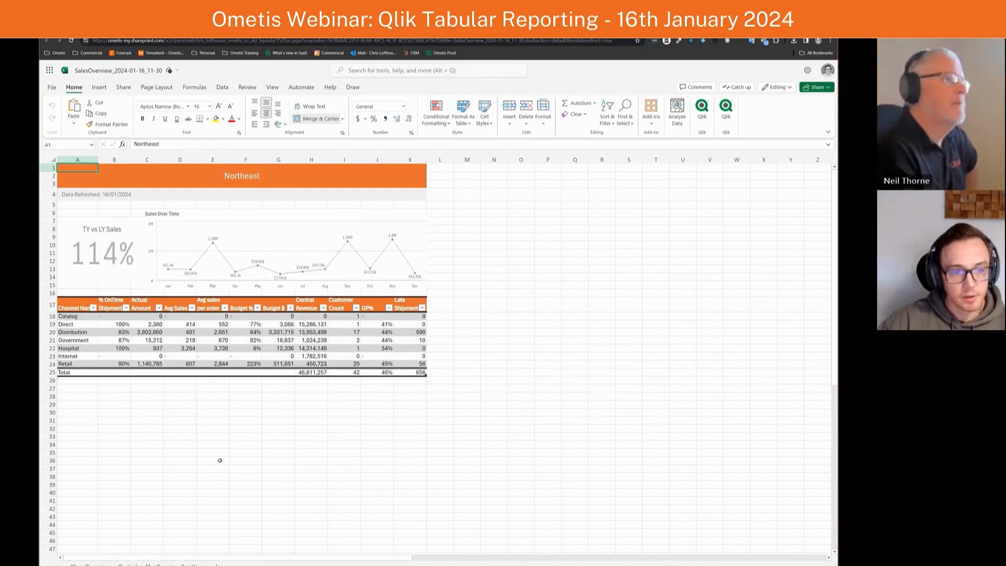
pyautogui.scroll(3, 220, 460)
pyautogui.scroll(2, 252, 463)
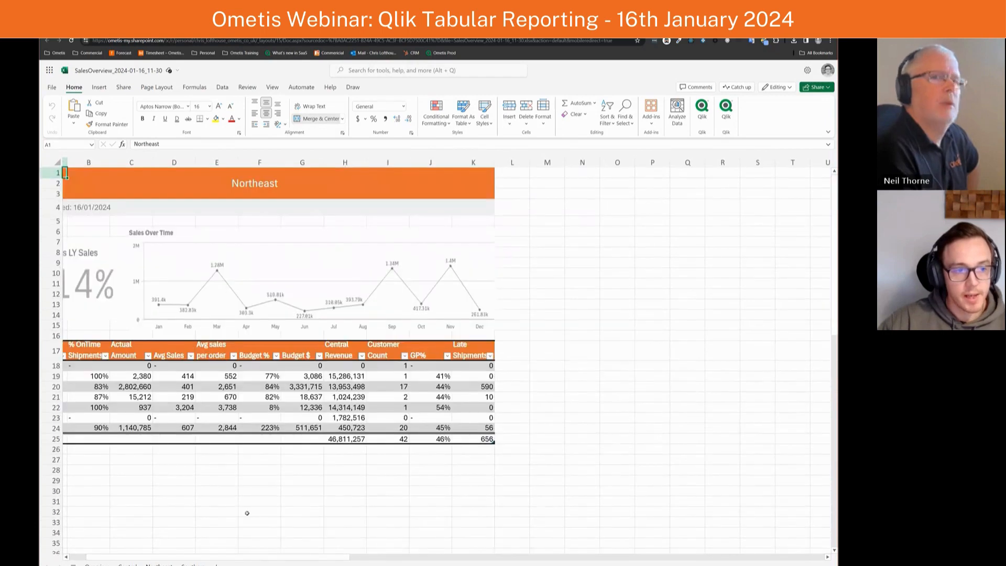
pyautogui.click(246, 518)
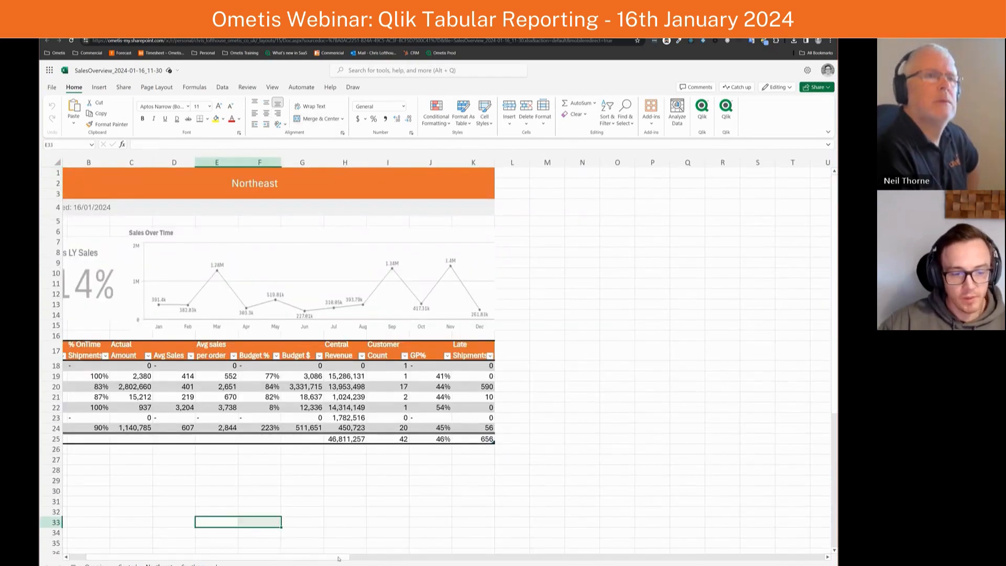
pyautogui.hscroll(-1, 272, 385)
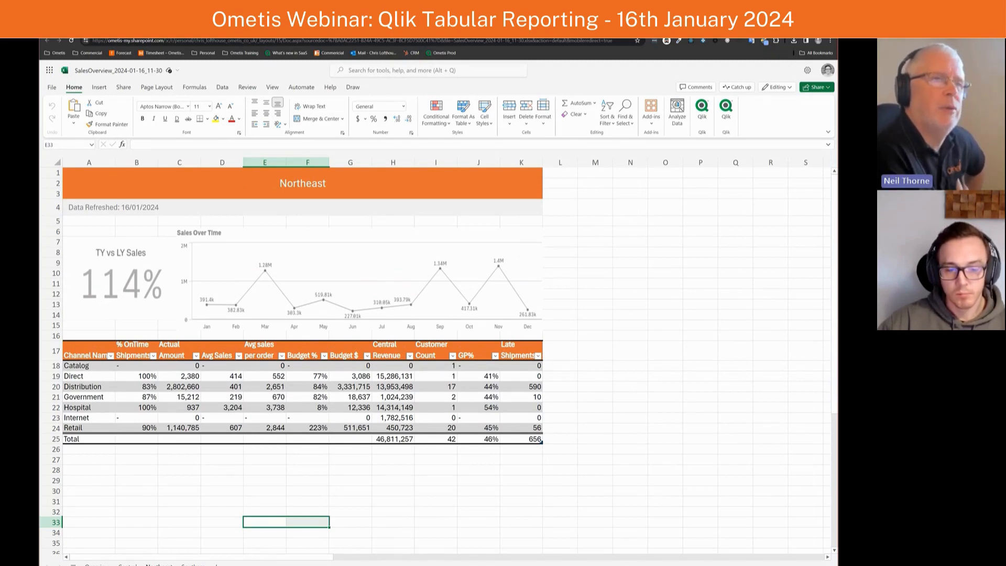
pyautogui.moveTo(473, 565)
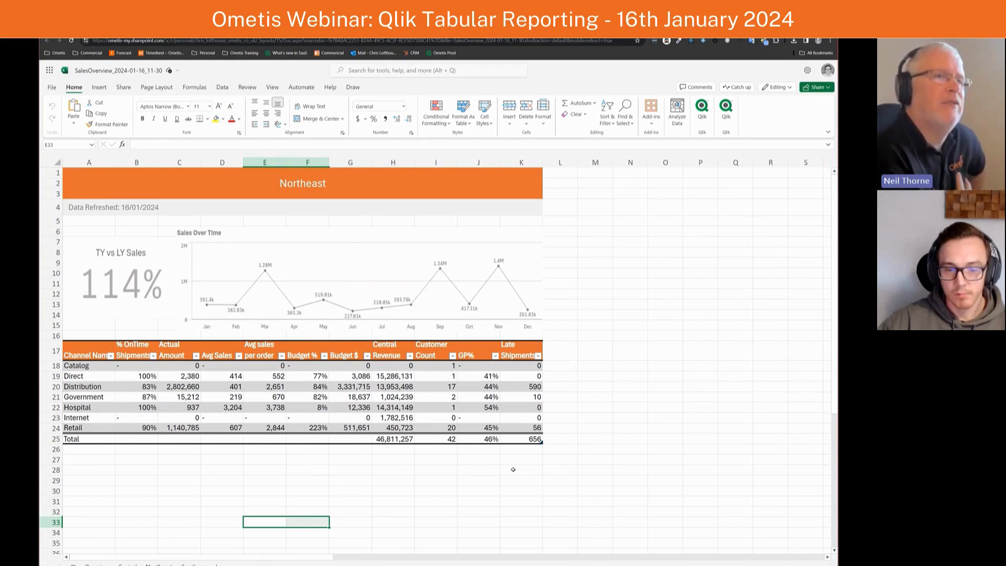
pyautogui.click(500, 476)
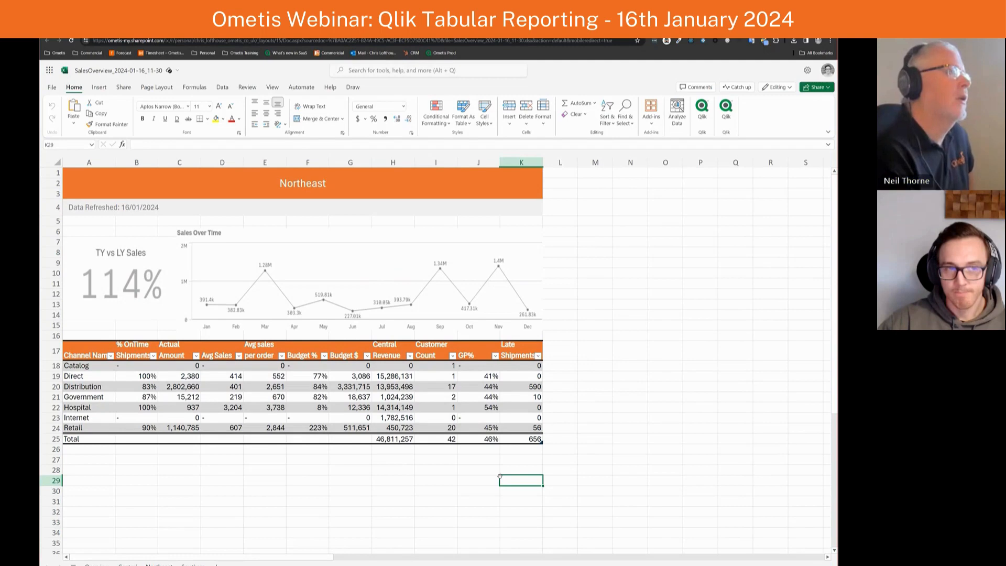